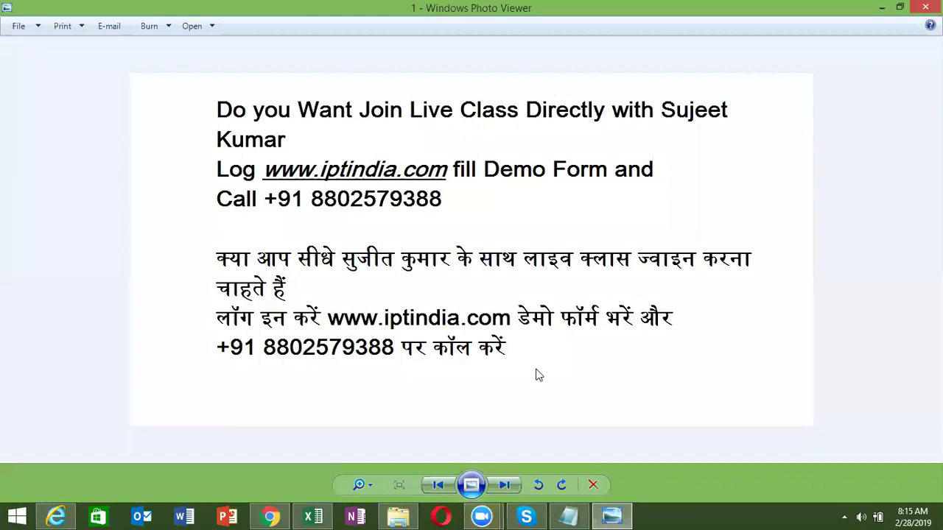
Advance to the second promo image, close Windows Photo Viewer and refresh the desktop.
{"action": "left_click", "coordinate": [505, 485]}
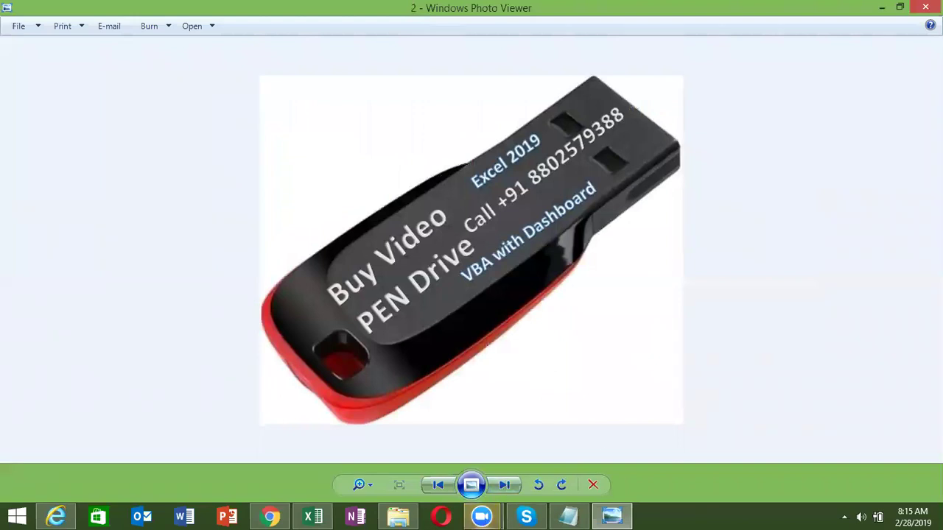
{"action": "left_click", "coordinate": [925, 7]}
{"action": "right_click", "coordinate": [478, 170]}
{"action": "left_click", "coordinate": [529, 211]}
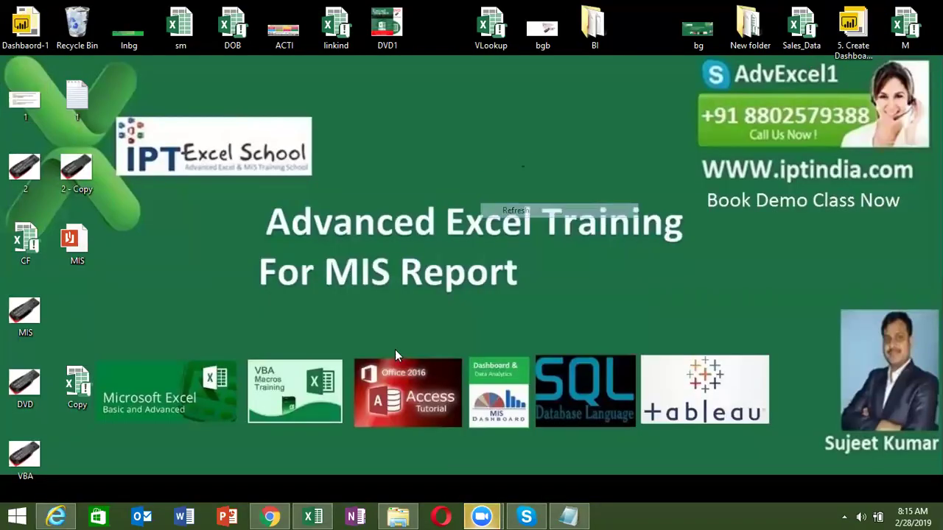
Close the Book1 workbook without saving it.
{"action": "left_click", "coordinate": [325, 514]}
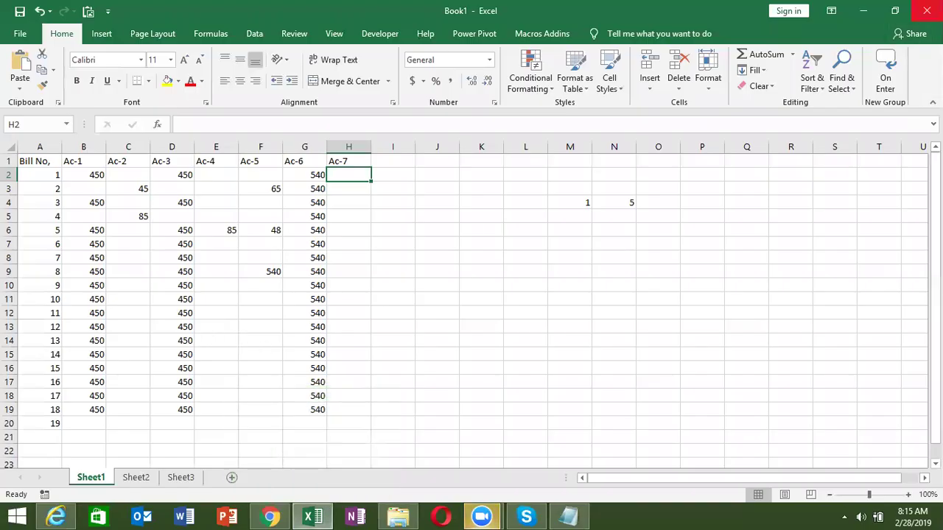
{"action": "left_click", "coordinate": [927, 11]}
{"action": "left_click", "coordinate": [482, 284]}
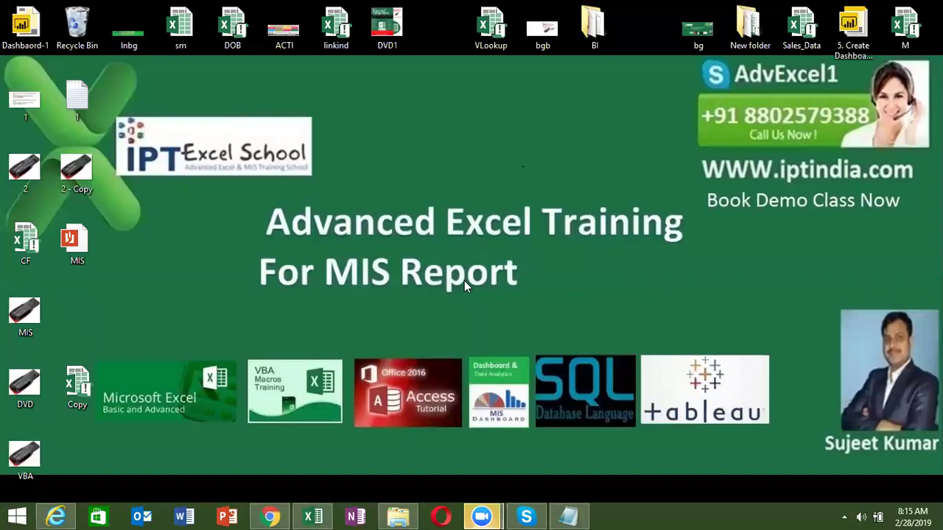
Relaunch Excel and open the recent CF workbook maximized.
{"action": "left_click", "coordinate": [317, 516]}
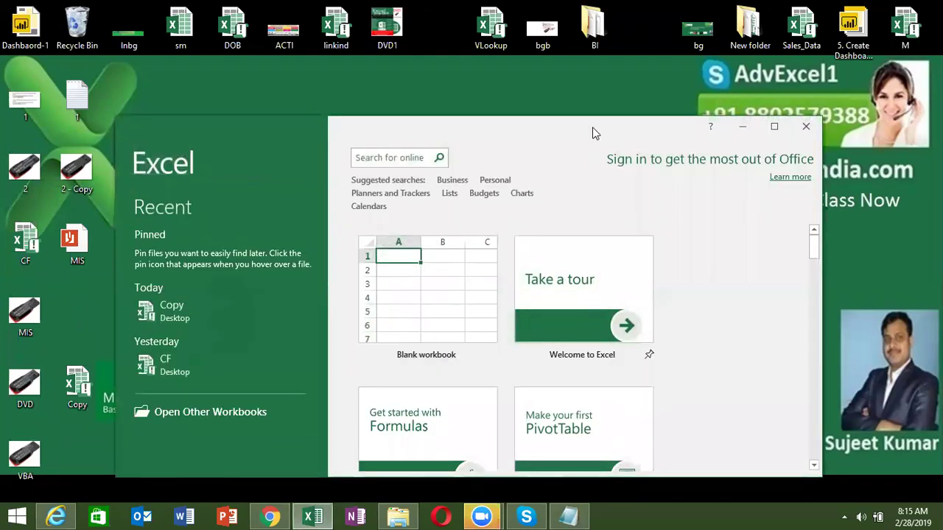
{"action": "left_click", "coordinate": [184, 357]}
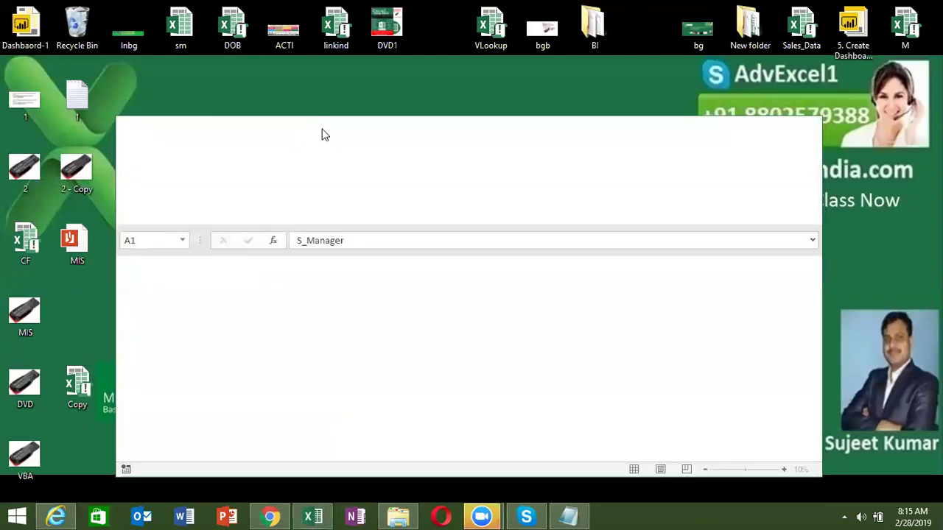
{"action": "double_click", "coordinate": [321, 134]}
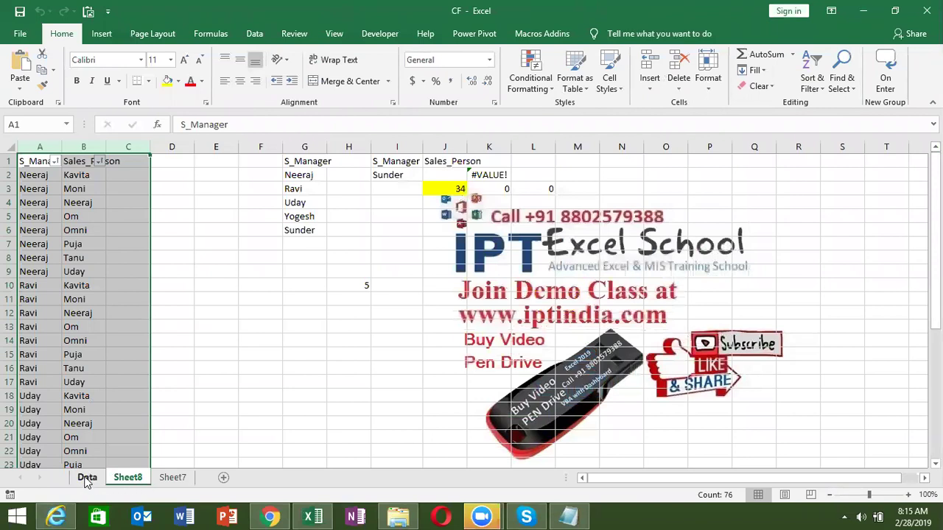
On the Data sheet, clear the Amt and criteria columns M to Q.
{"action": "left_click", "coordinate": [87, 477]}
{"action": "left_click", "coordinate": [183, 330]}
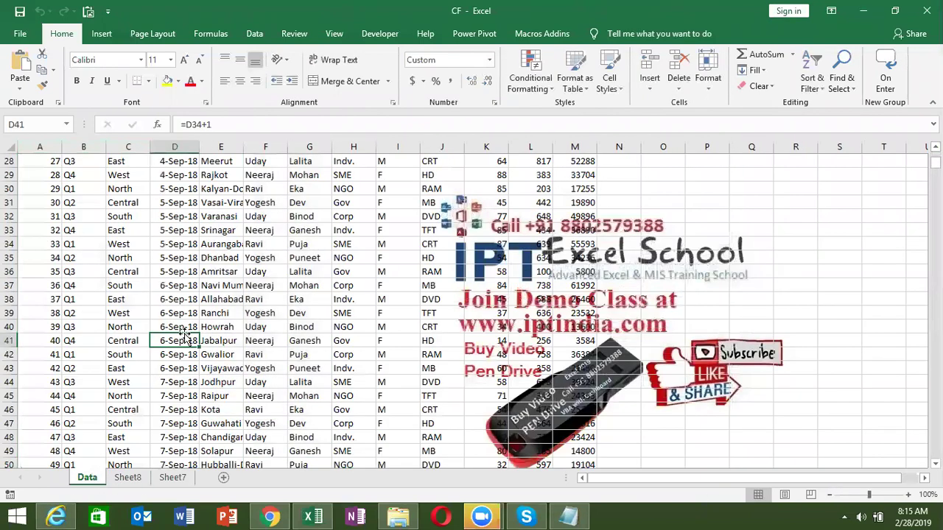
{"action": "key", "text": "ctrl+Up"}
{"action": "key", "text": "ctrl+Left"}
{"action": "key", "text": "ctrl+shift+Right"}
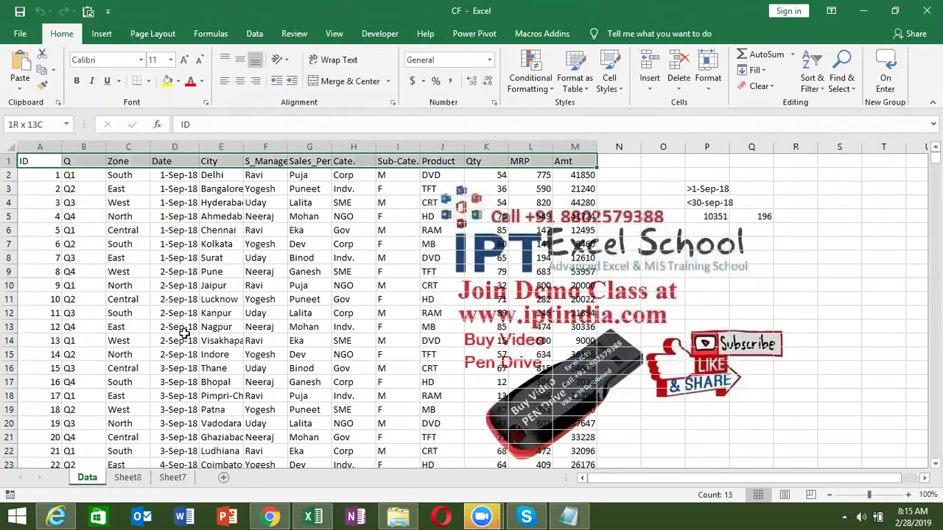
{"action": "key", "text": "Right"}
{"action": "key", "text": "Right"}
{"action": "key", "text": "Right"}
{"action": "key", "text": "Right"}
{"action": "key", "text": "Right"}
{"action": "key", "text": "Right"}
{"action": "key", "text": "Right"}
{"action": "key", "text": "Right"}
{"action": "key", "text": "Right"}
{"action": "key", "text": "Right"}
{"action": "key", "text": "Right"}
{"action": "key", "text": "Right"}
{"action": "key", "text": "Left"}
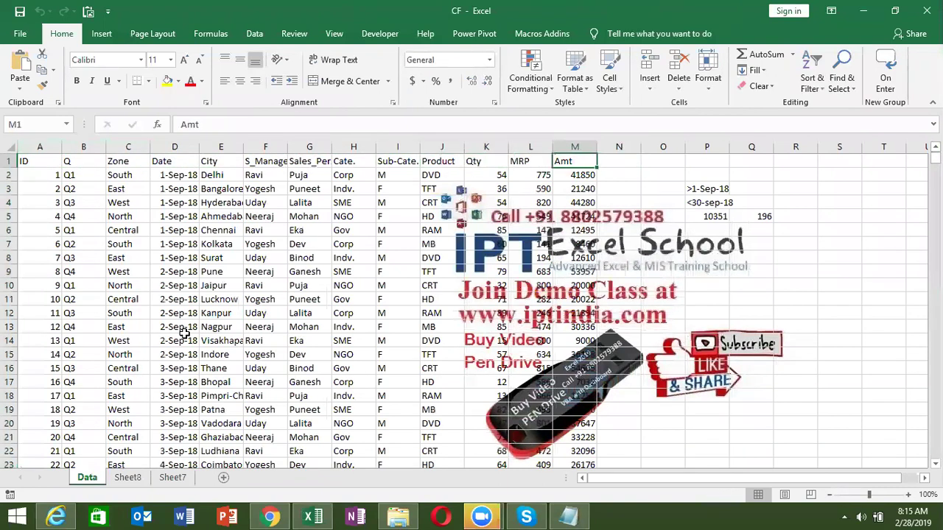
{"action": "key", "text": "ctrl+shift+Down"}
{"action": "key", "text": "shift+Right"}
{"action": "key", "text": "shift+Right"}
{"action": "key", "text": "shift+Right"}
{"action": "key", "text": "shift+Right"}
{"action": "key", "text": "Delete"}
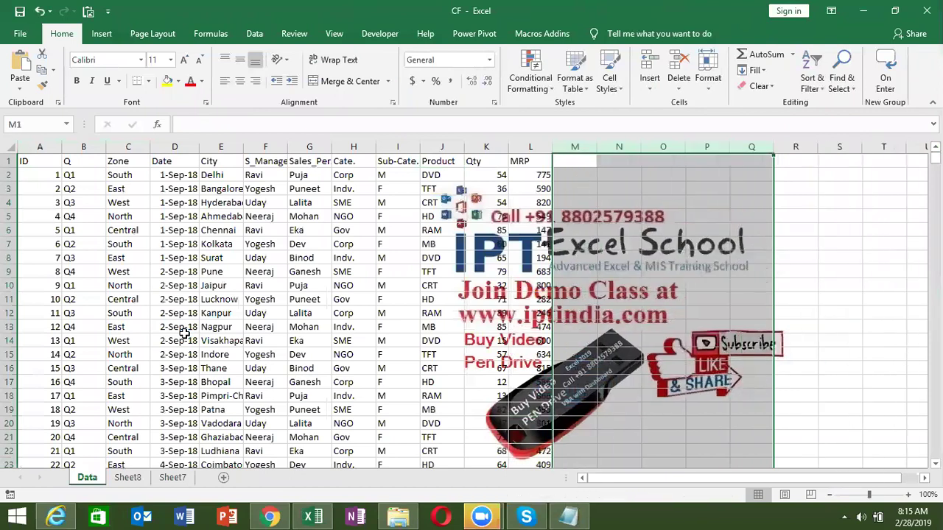
Create a PivotTable on a new sheet from the data range A1:L1783.
{"action": "key", "text": "Left"}
{"action": "key", "text": "ctrl+Left"}
{"action": "key", "text": "ctrl+shift+Right"}
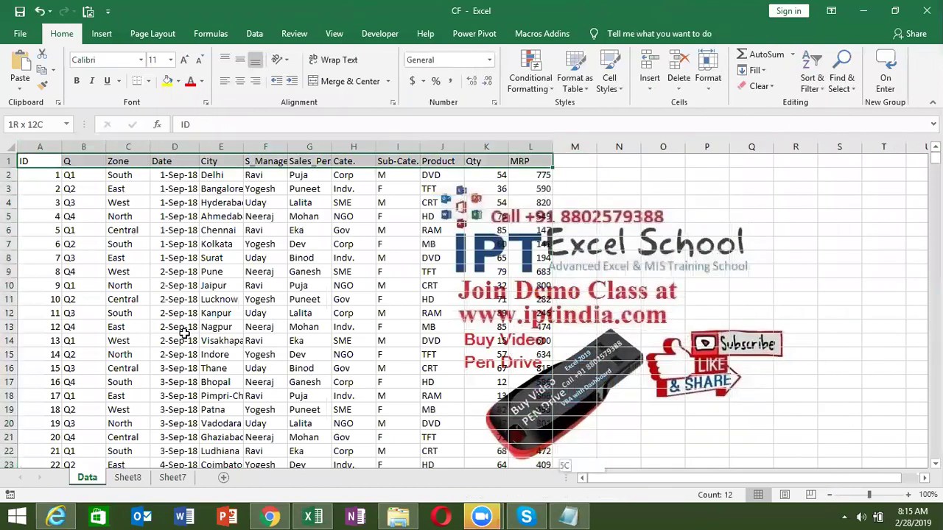
{"action": "key", "text": "ctrl+shift+Down"}
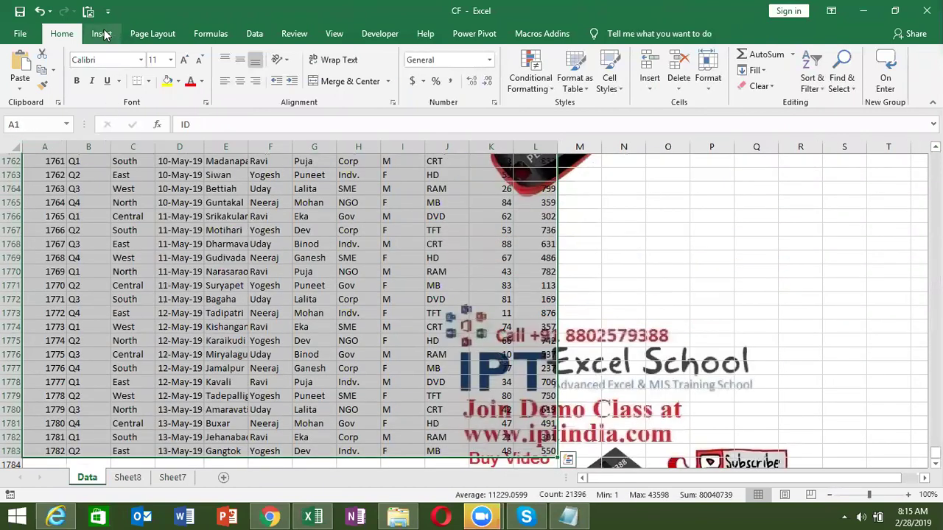
{"action": "left_click", "coordinate": [103, 34]}
{"action": "left_click", "coordinate": [26, 67]}
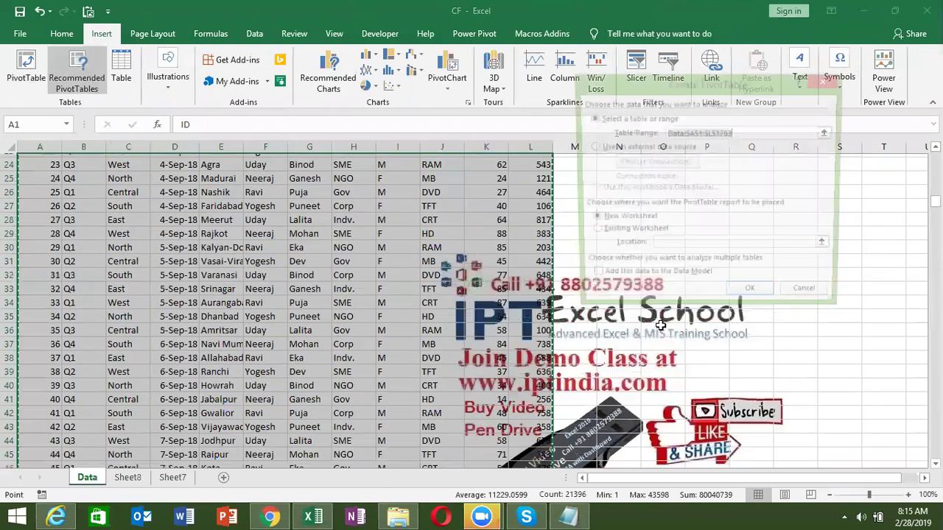
{"action": "left_click", "coordinate": [752, 298]}
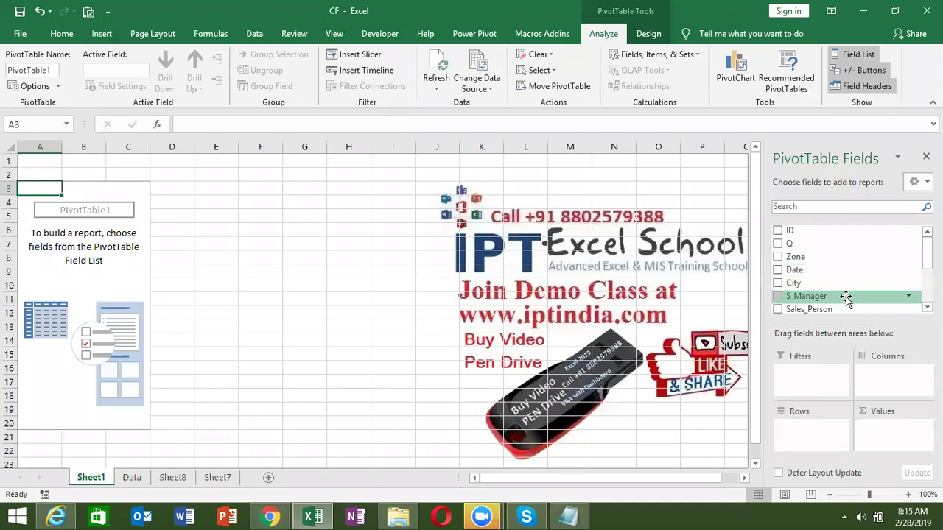
Put Sales_Person in the pivot rows and Sum of Qty in the values.
{"action": "left_click_drag", "start_coordinate": [845, 296], "coordinate": [811, 432]}
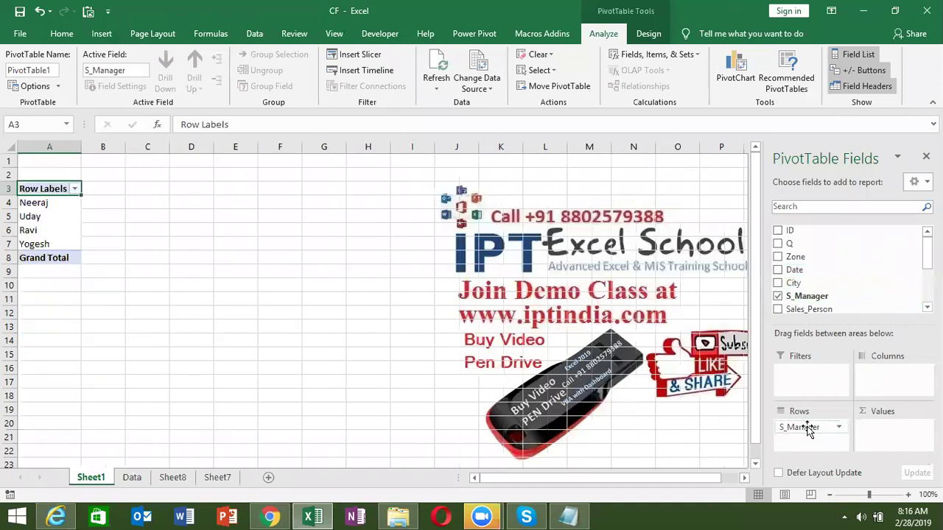
{"action": "scroll", "coordinate": [825, 284], "scroll_direction": "down", "scroll_amount": 2}
{"action": "left_click_drag", "start_coordinate": [826, 285], "coordinate": [827, 434]}
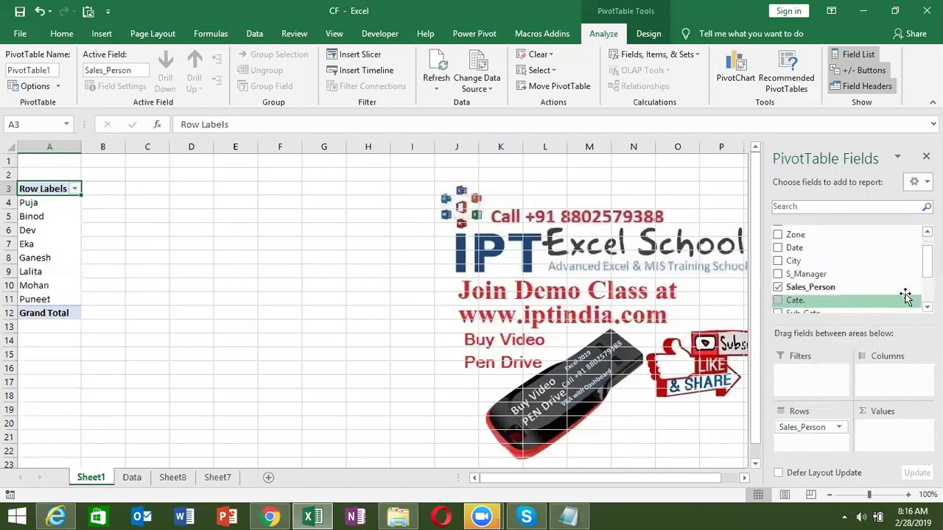
{"action": "scroll", "coordinate": [905, 294], "scroll_direction": "down", "scroll_amount": 2}
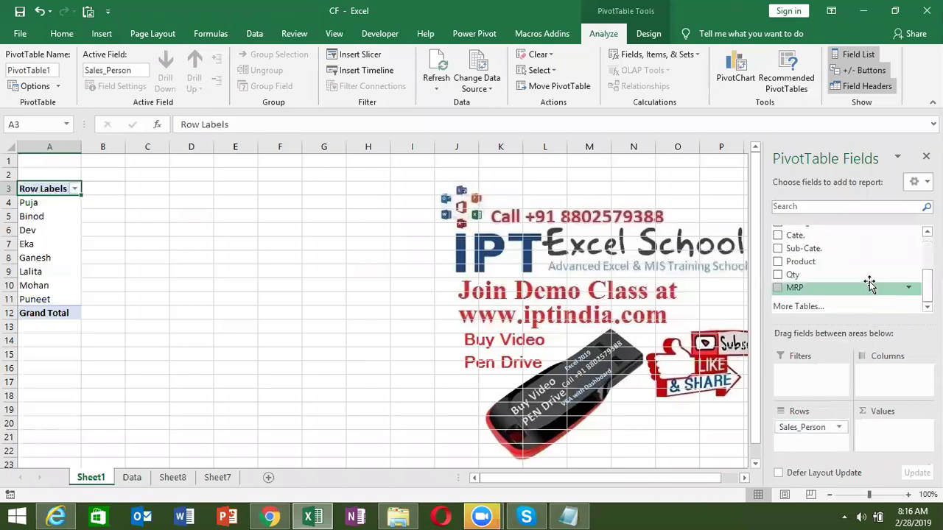
{"action": "left_click_drag", "start_coordinate": [816, 287], "coordinate": [898, 435]}
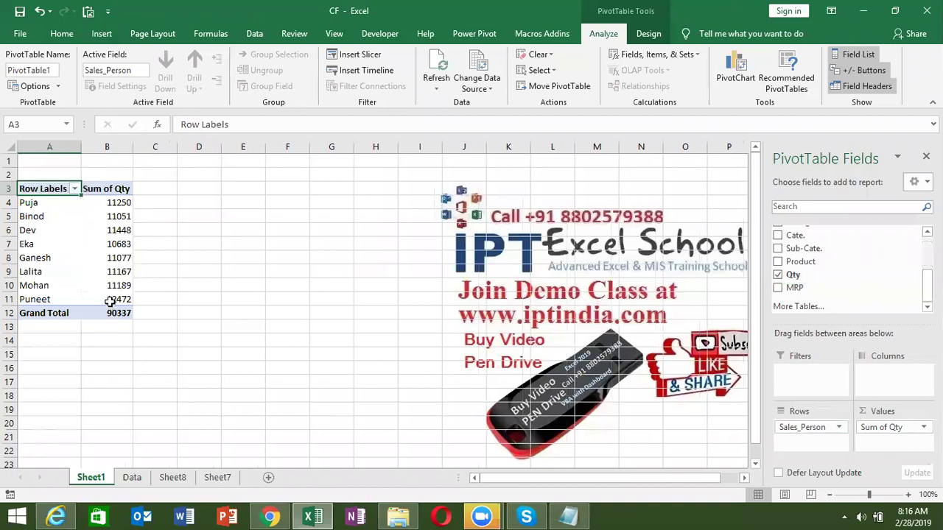
{"action": "left_click_drag", "start_coordinate": [109, 301], "coordinate": [107, 203]}
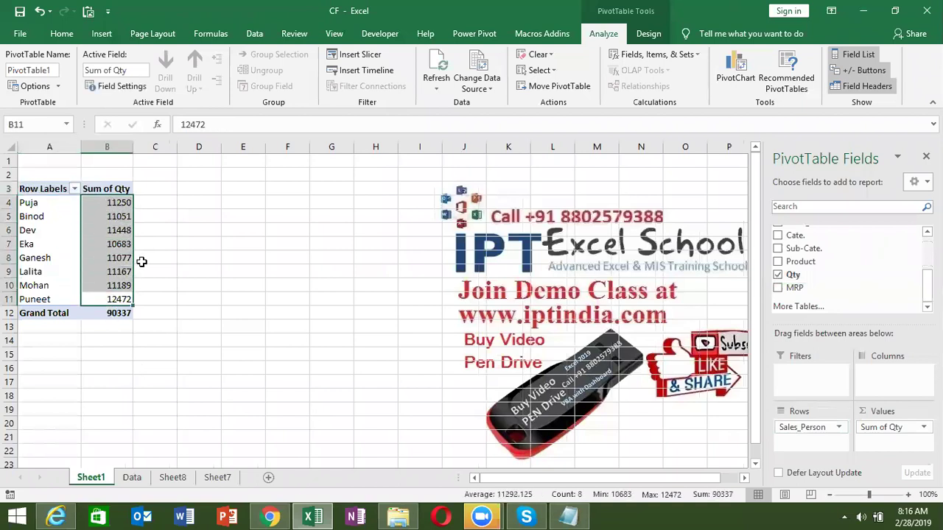
Label the new row 1784 on the Data sheet 'Target' across columns A to J.
{"action": "left_click", "coordinate": [132, 478]}
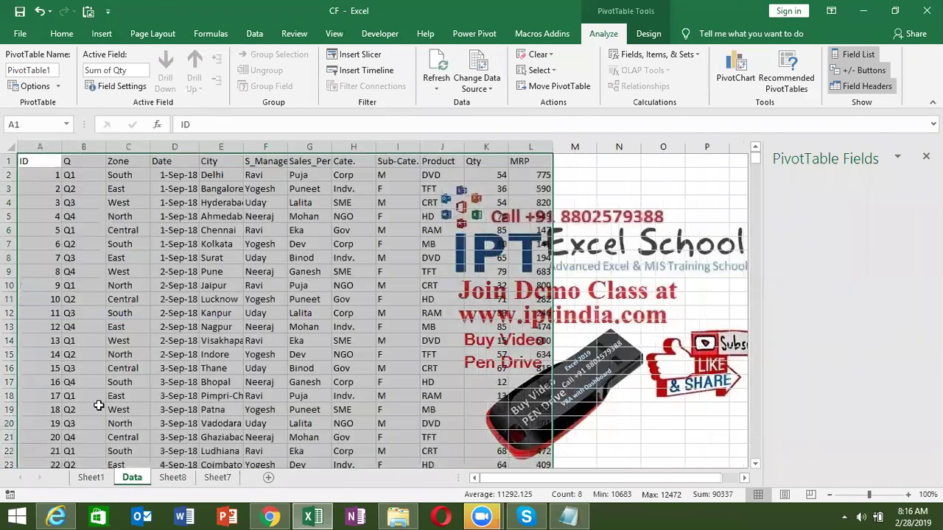
{"action": "left_click", "coordinate": [97, 403]}
{"action": "key", "text": "ctrl+Down"}
{"action": "key", "text": "Down"}
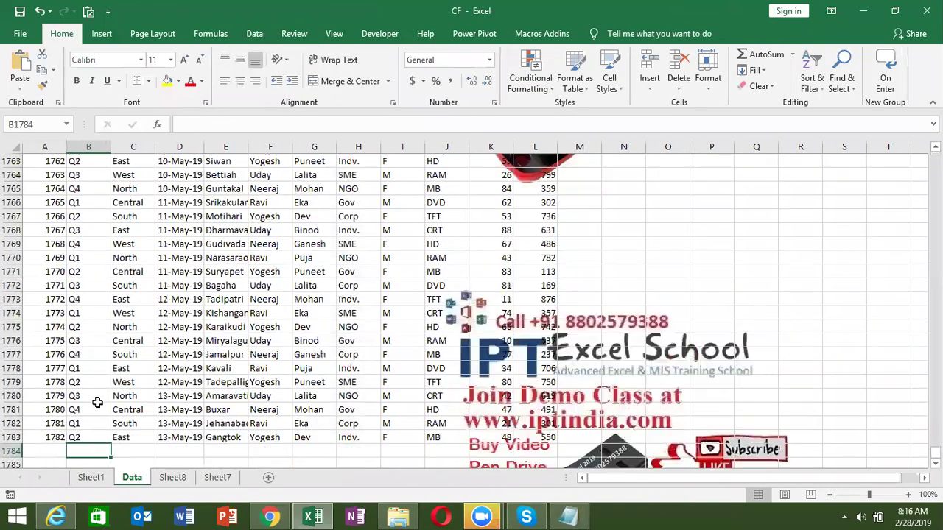
{"action": "key", "text": "Left"}
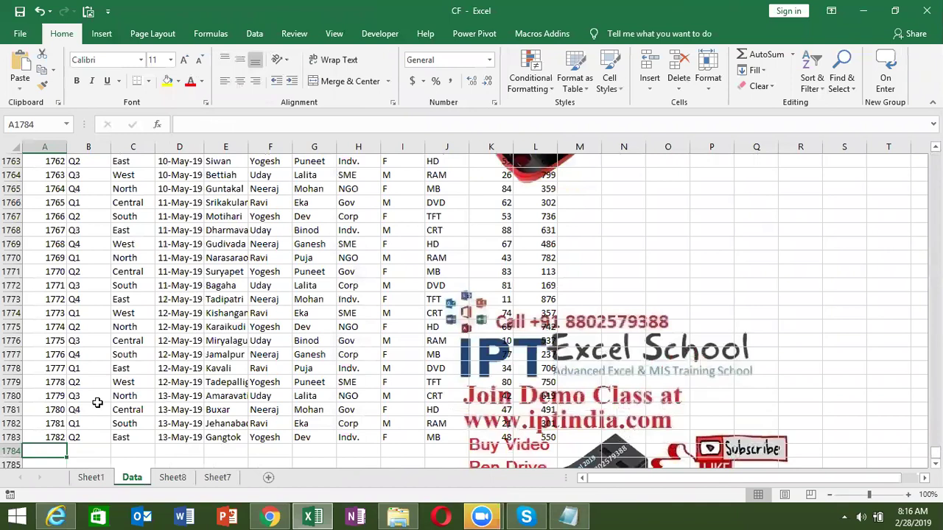
{"action": "type", "text": "Targ"}
{"action": "key", "text": "Return"}
{"action": "key", "text": "Up"}
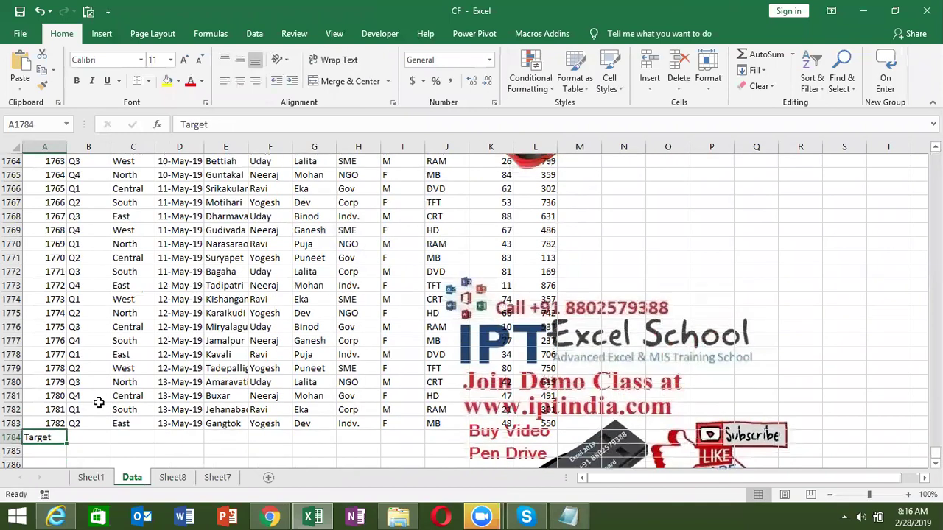
{"action": "key", "text": "shift+Right"}
{"action": "key", "text": "shift+Right"}
{"action": "key", "text": "shift+Right"}
{"action": "key", "text": "shift+Right"}
{"action": "key", "text": "shift+Right"}
{"action": "key", "text": "shift+Right"}
{"action": "key", "text": "shift+Right"}
{"action": "key", "text": "shift+Right"}
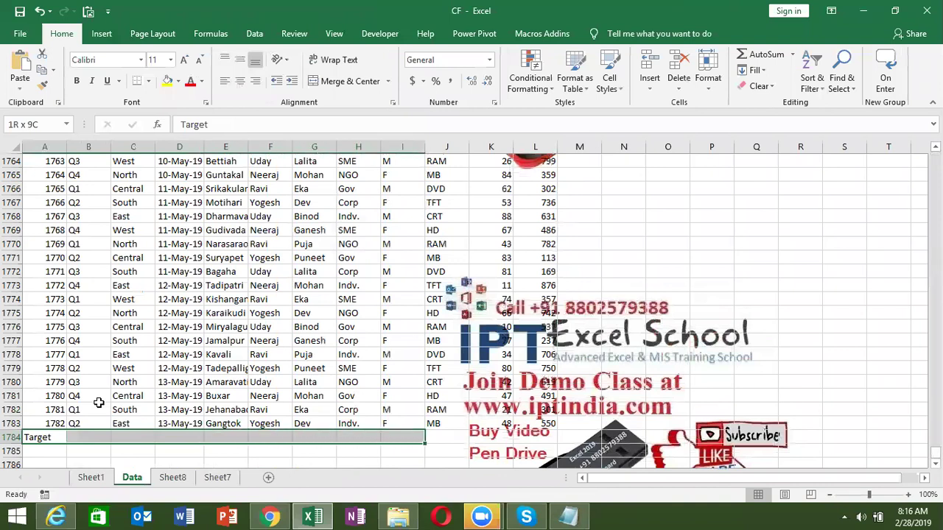
{"action": "key", "text": "shift+Right"}
{"action": "key", "text": "ctrl+r"}
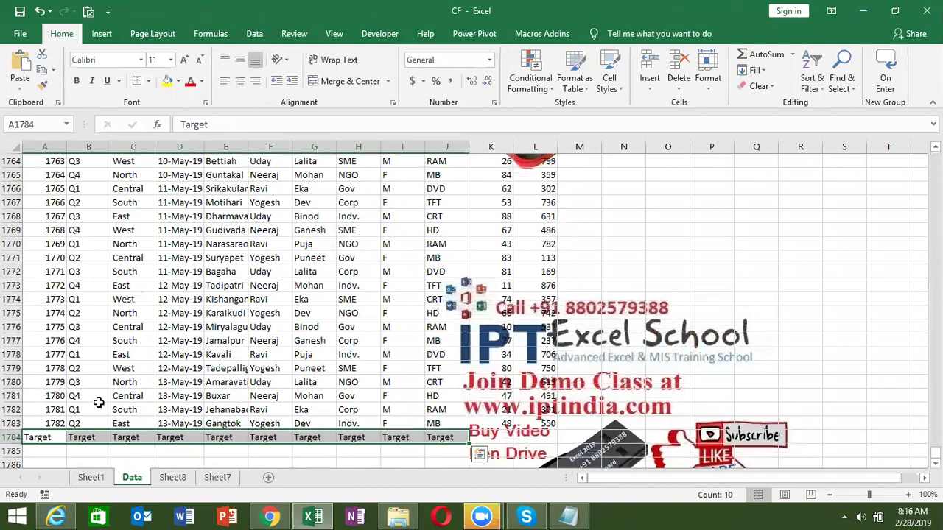
{"action": "key", "text": "ctrl+Right"}
Enter 15000 in K1784 and 500 in L1784, then return to Sheet1.
{"action": "key", "text": "Right"}
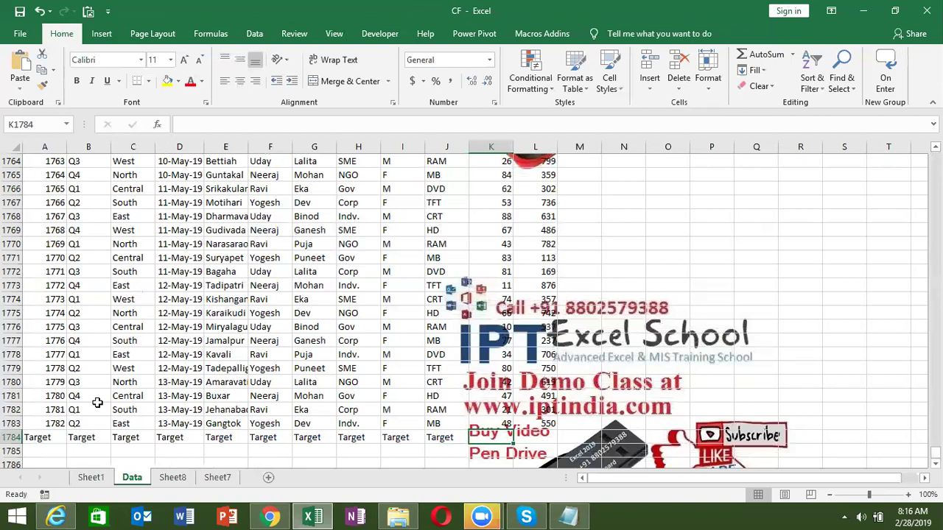
{"action": "type", "text": "15000"}
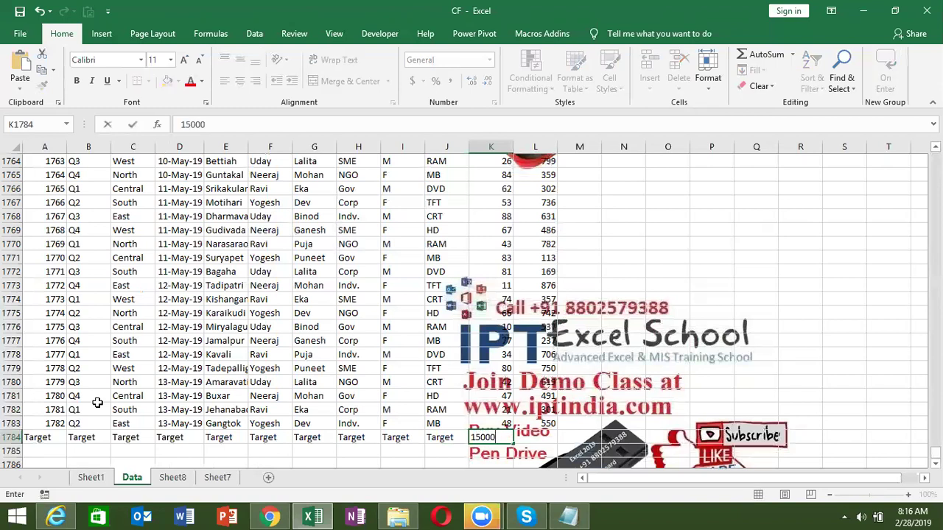
{"action": "key", "text": "Tab"}
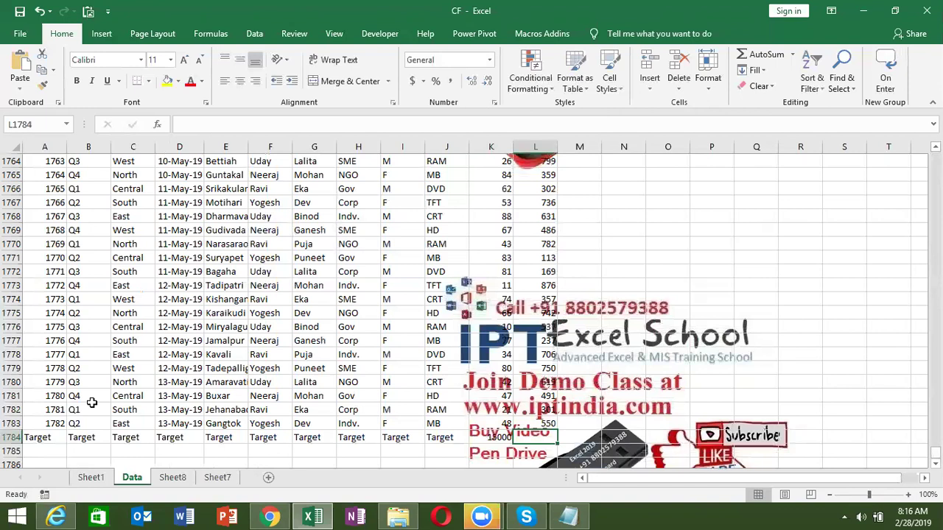
{"action": "type", "text": "500"}
{"action": "key", "text": "Tab"}
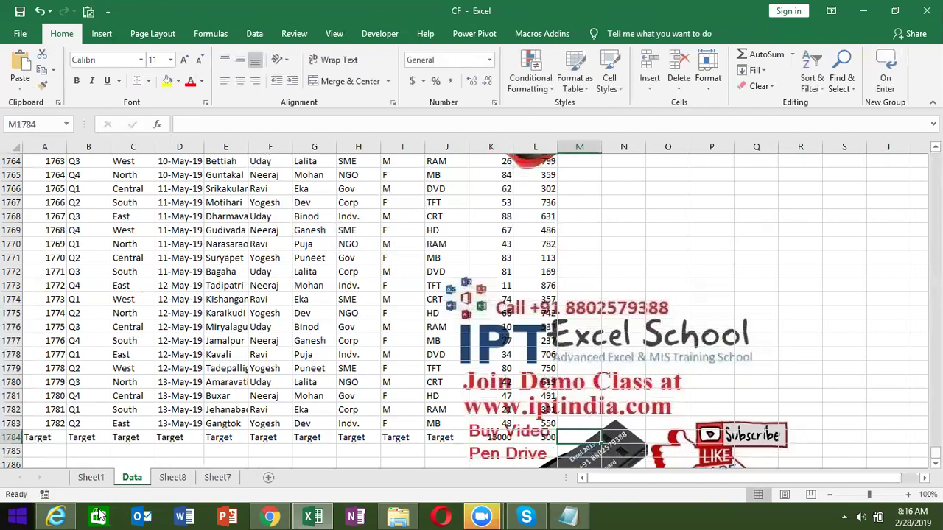
{"action": "left_click", "coordinate": [95, 478]}
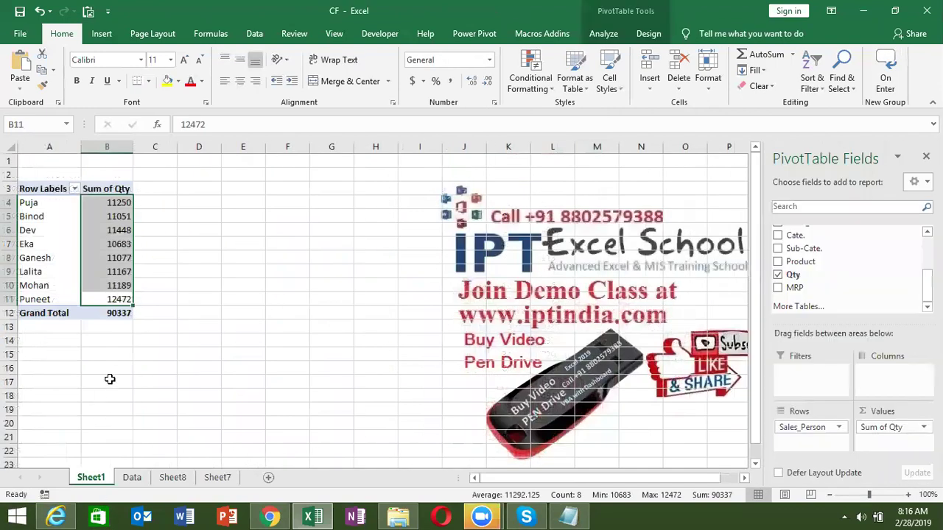
Refresh the pivot table; the Sum of Qty total stays at 90337.
{"action": "right_click", "coordinate": [101, 302]}
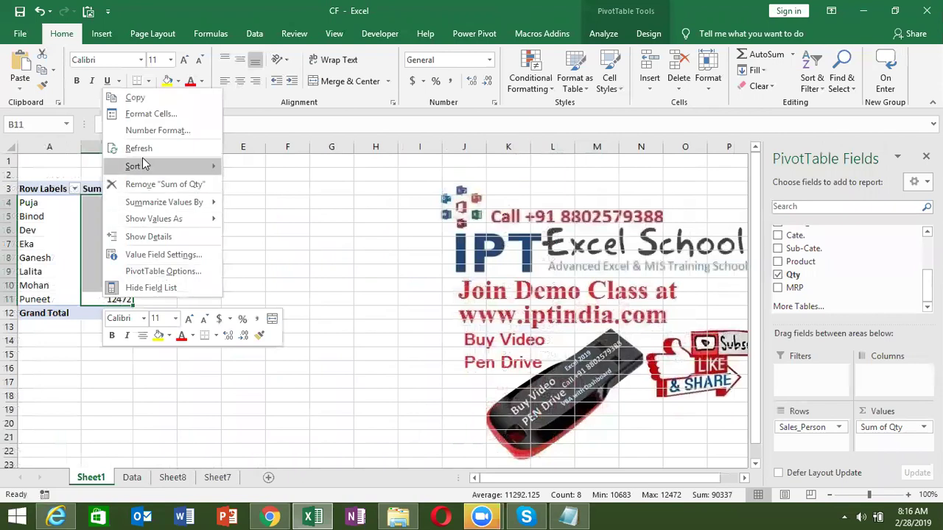
{"action": "key", "text": "Escape"}
{"action": "left_click", "coordinate": [59, 235]}
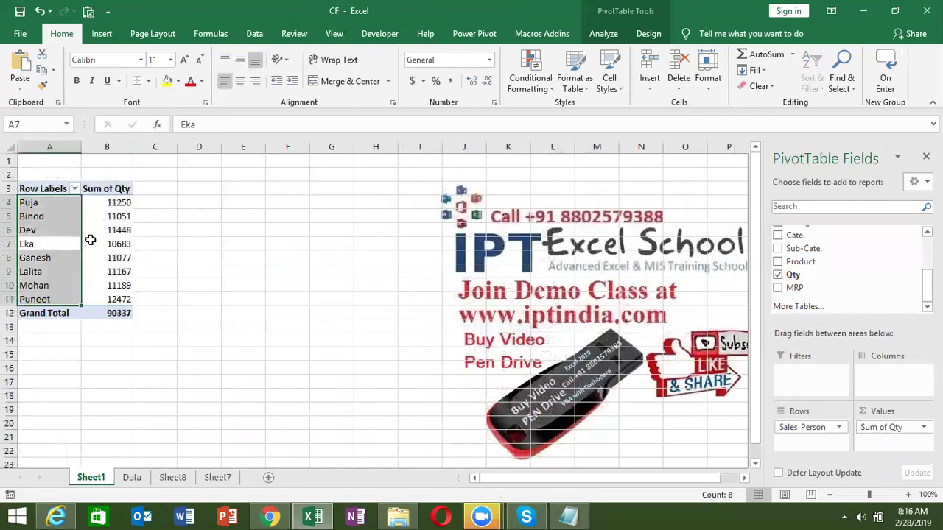
{"action": "left_click", "coordinate": [108, 243]}
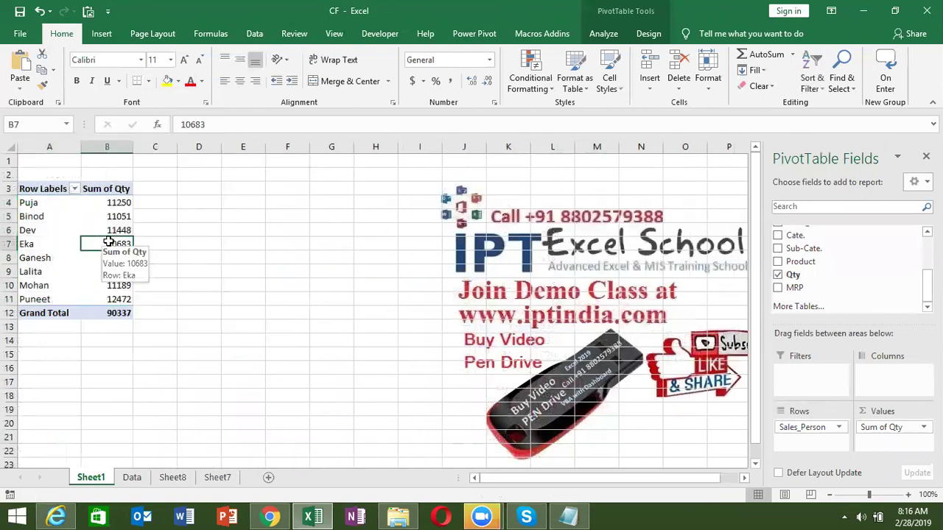
{"action": "left_click", "coordinate": [129, 478]}
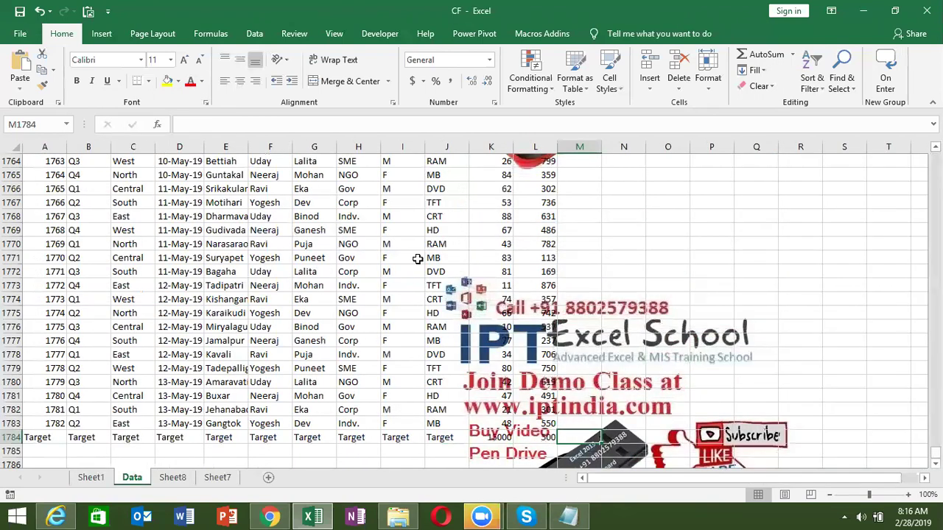
{"action": "left_click_drag", "start_coordinate": [523, 258], "coordinate": [390, 258]}
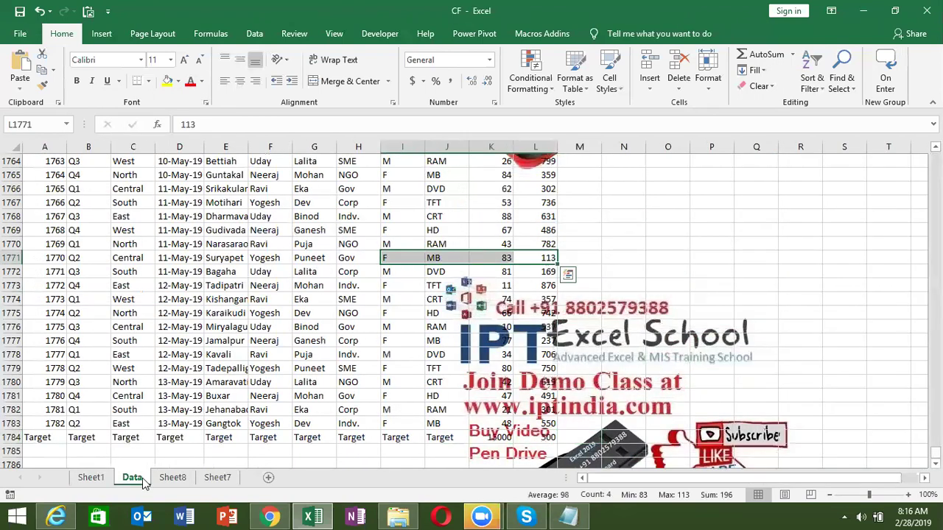
{"action": "left_click", "coordinate": [91, 477]}
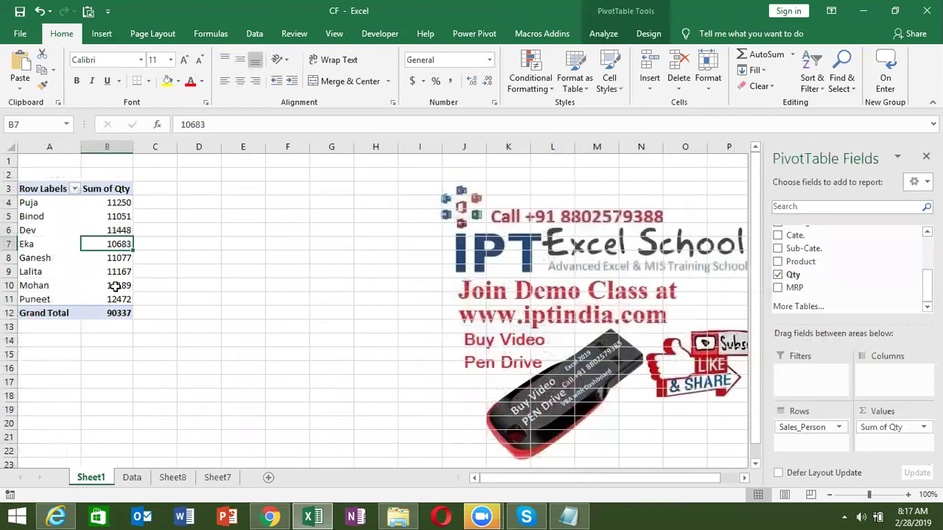
{"action": "right_click", "coordinate": [120, 246]}
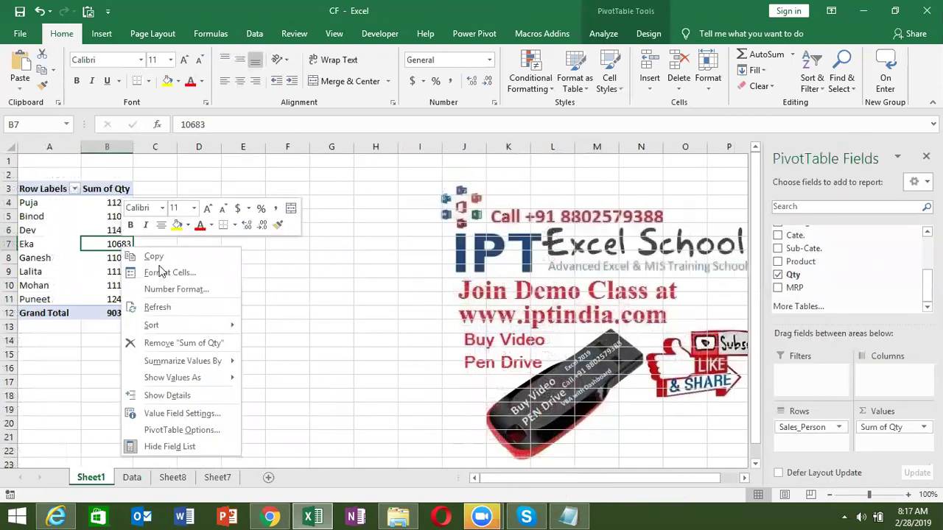
{"action": "left_click", "coordinate": [172, 308]}
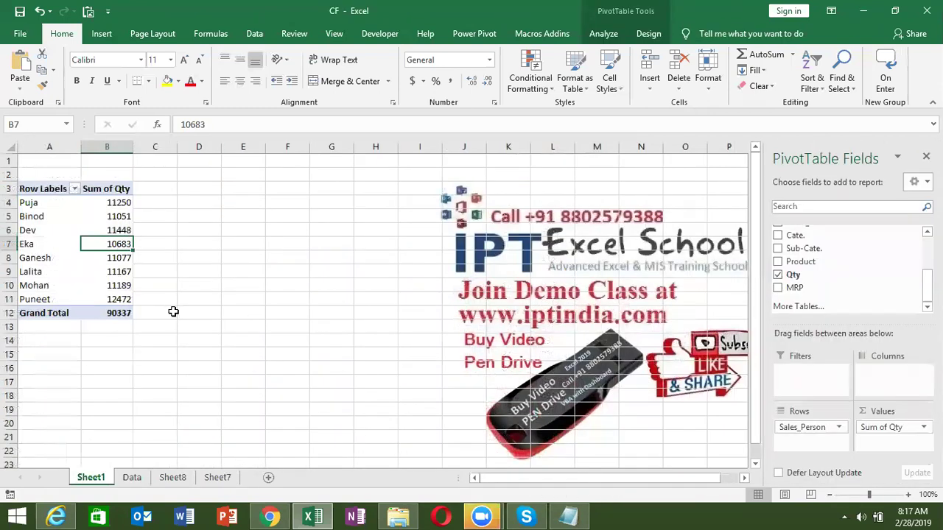
Check the Target row 1784 on the Data sheet, then show the PivotTable Analyze tools.
{"action": "left_click", "coordinate": [132, 478]}
{"action": "scroll", "coordinate": [37, 364], "scroll_direction": "down", "scroll_amount": 2}
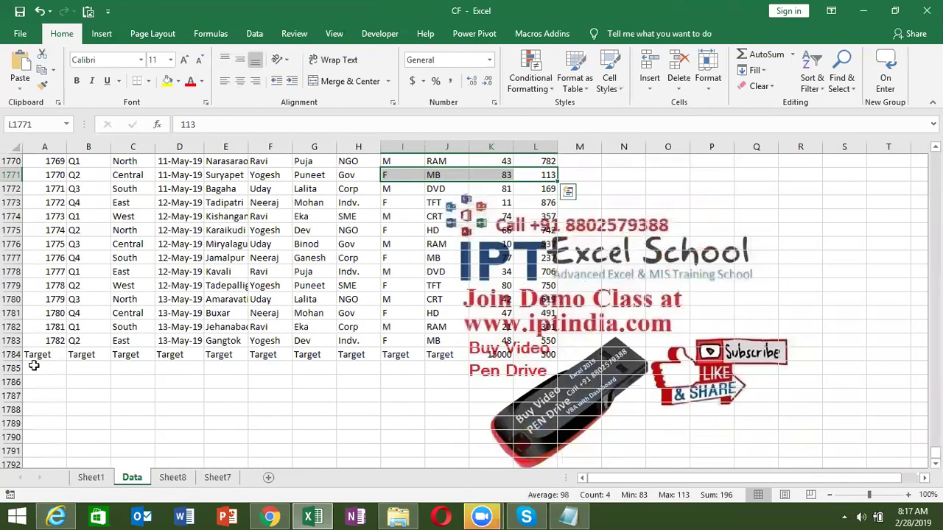
{"action": "left_click_drag", "start_coordinate": [34, 355], "coordinate": [519, 356]}
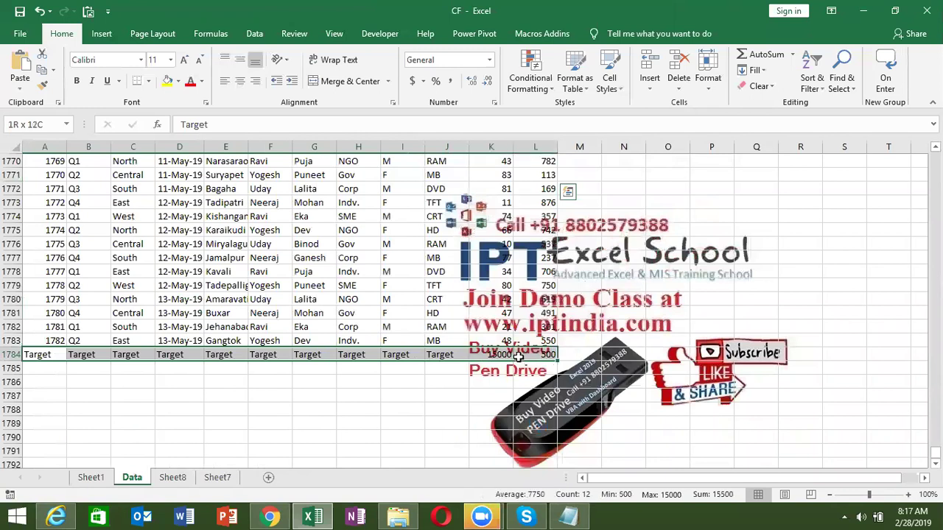
{"action": "left_click", "coordinate": [89, 477]}
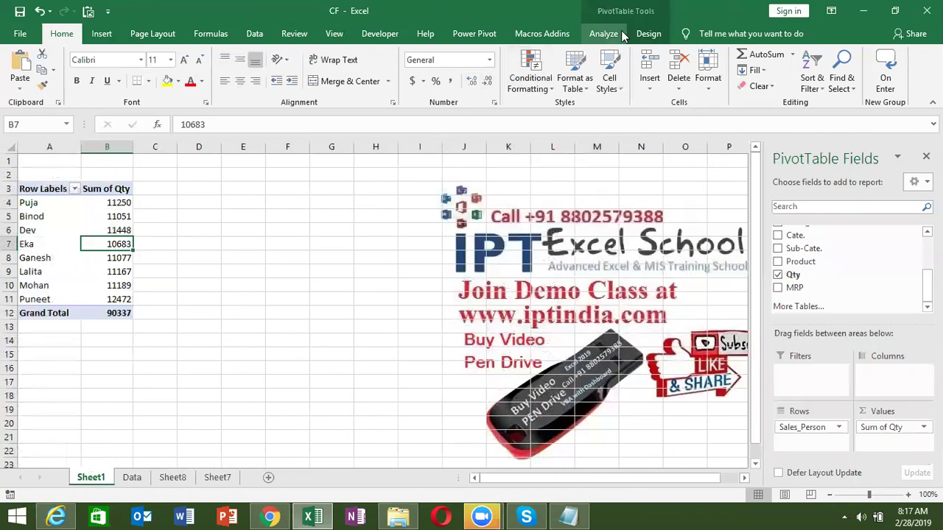
{"action": "left_click", "coordinate": [619, 31]}
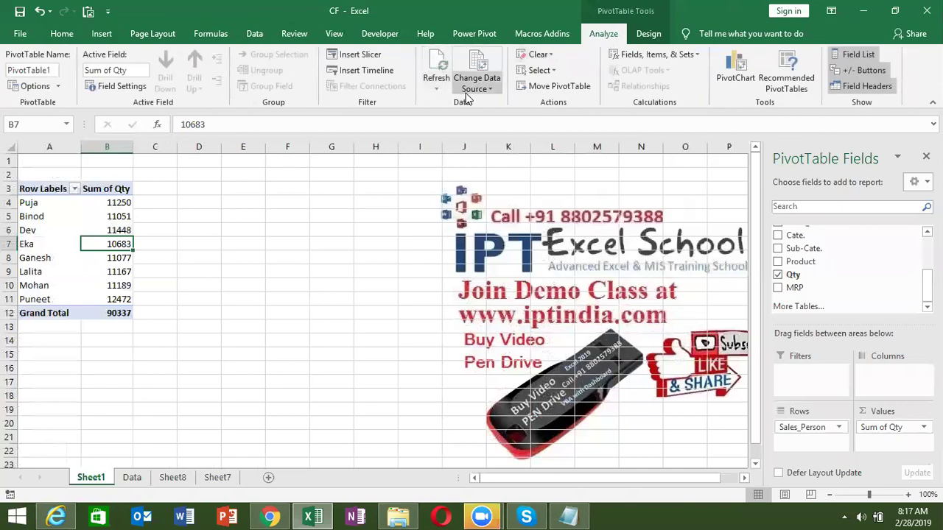
Change the pivot source to Data!$A$1:$L$1784 so Target 15000 appears and the total becomes 105337.
{"action": "left_click", "coordinate": [474, 90]}
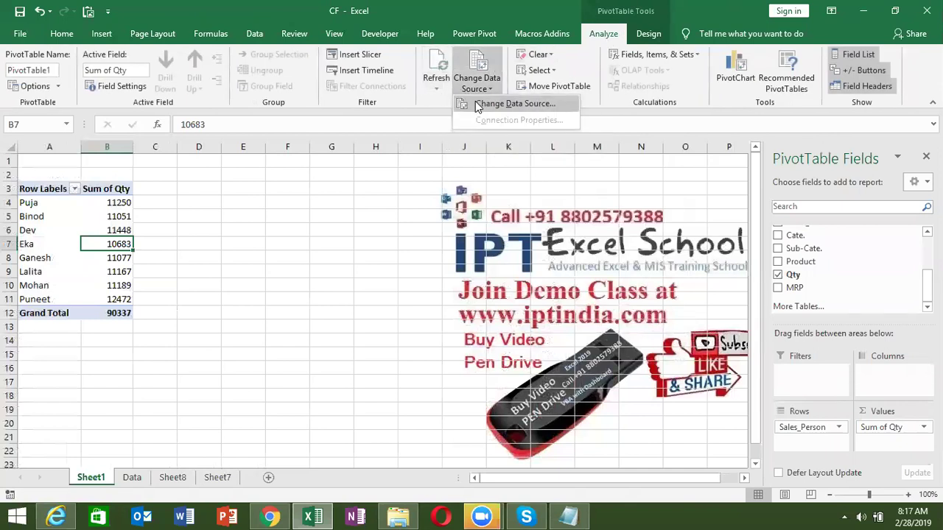
{"action": "left_click", "coordinate": [476, 103]}
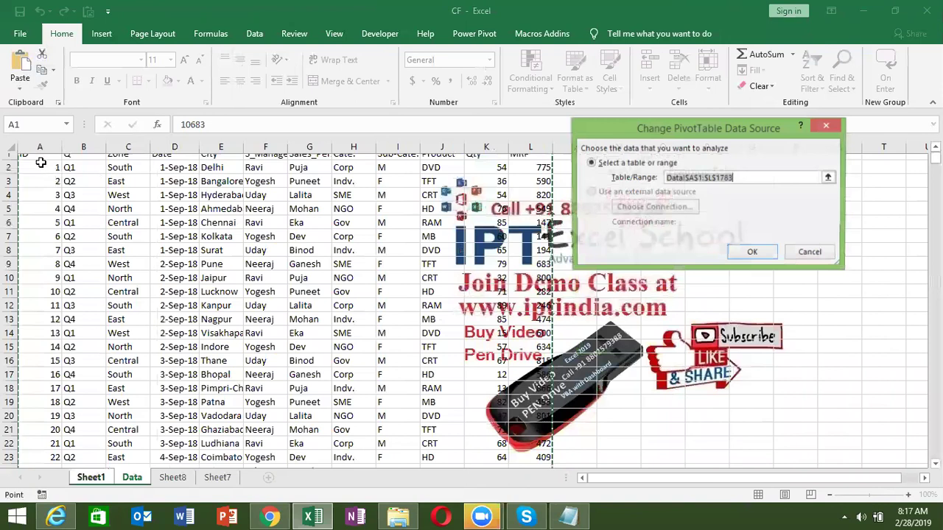
{"action": "left_click", "coordinate": [40, 160]}
{"action": "key", "text": "ctrl+shift+Right"}
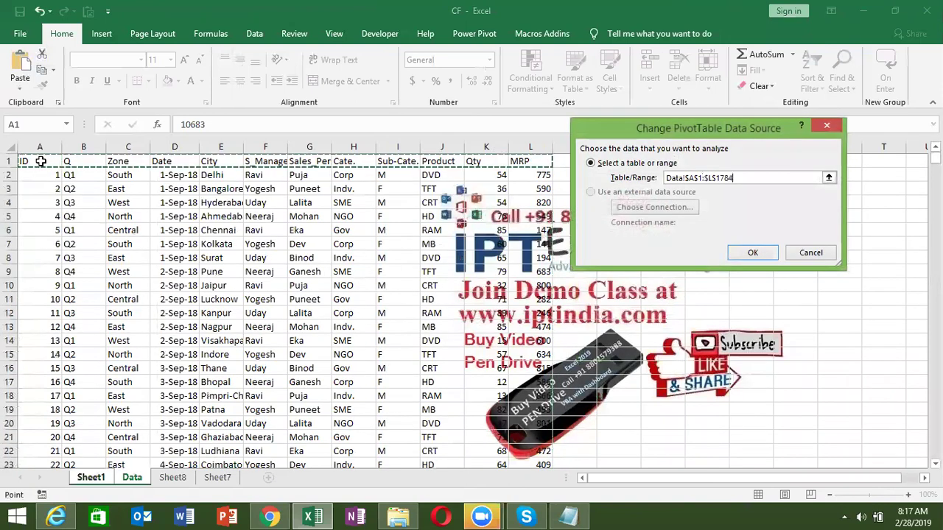
{"action": "key", "text": "ctrl+shift+Down"}
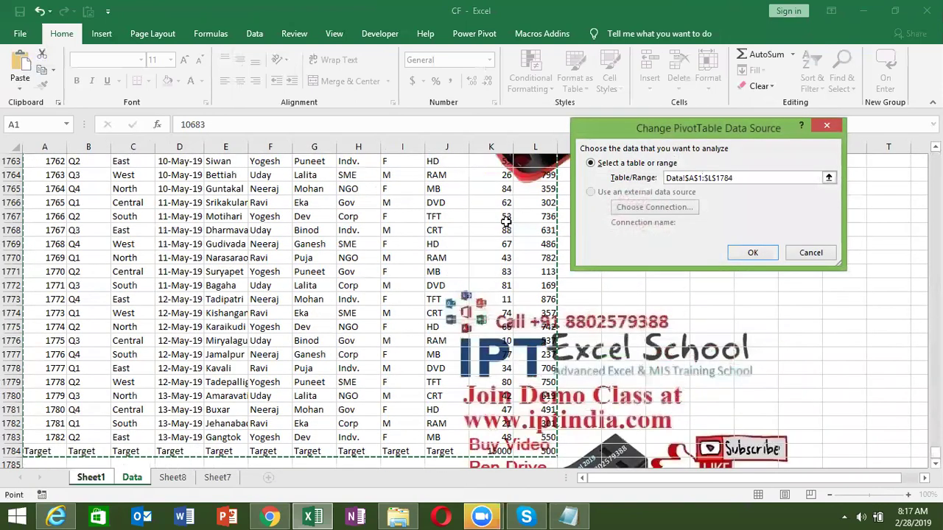
{"action": "left_click", "coordinate": [763, 258]}
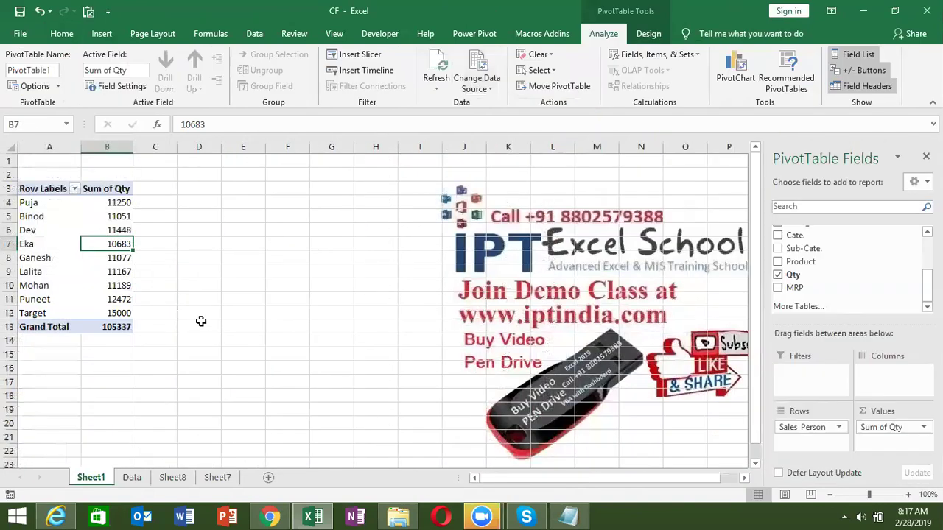
{"action": "left_click", "coordinate": [40, 315]}
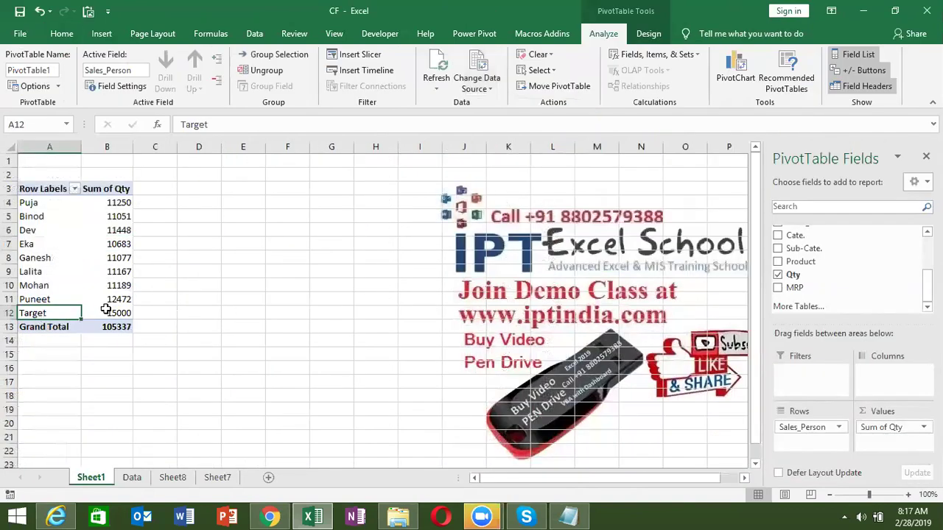
Enter =B4/15000 in C4, fill it down, clear C12:C13 and format C4:C11 as percentages.
{"action": "left_click", "coordinate": [107, 310]}
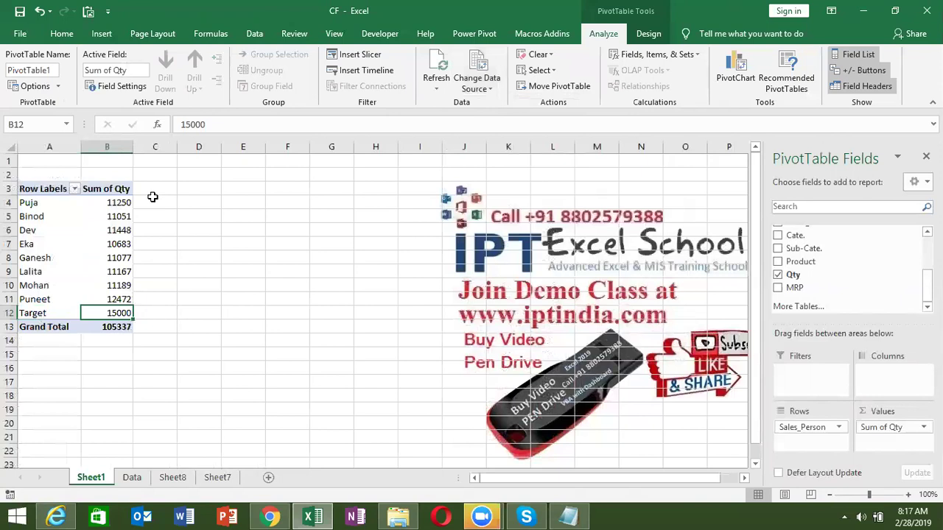
{"action": "left_click", "coordinate": [154, 200]}
{"action": "type", "text": "="}
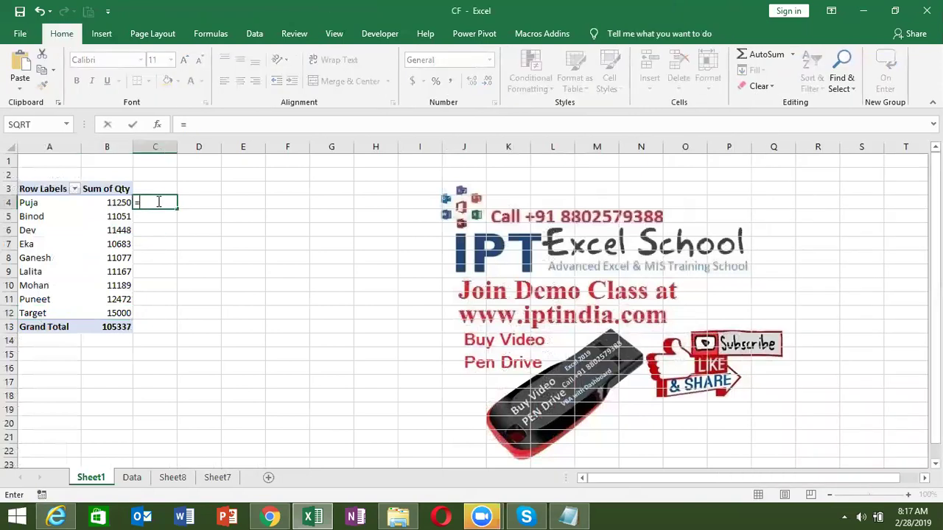
{"action": "type", "text": "b4/15"}
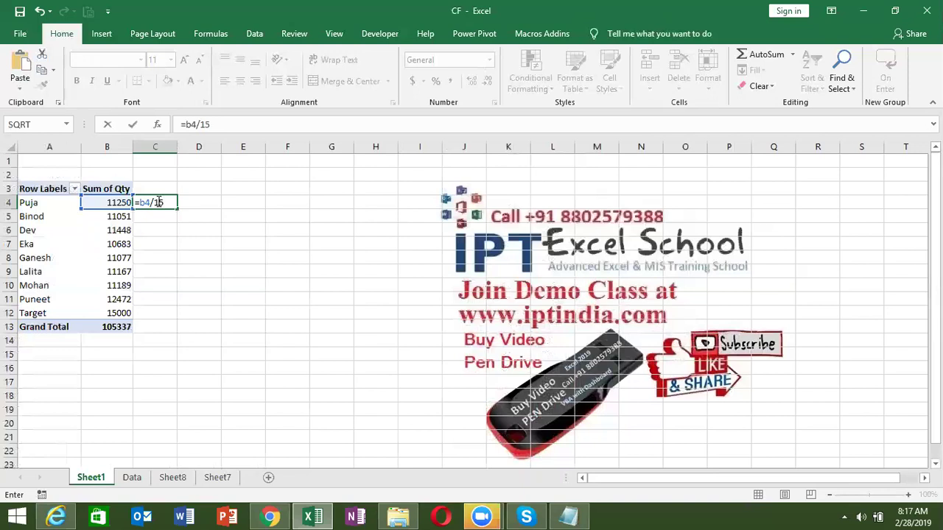
{"action": "key", "text": "Return"}
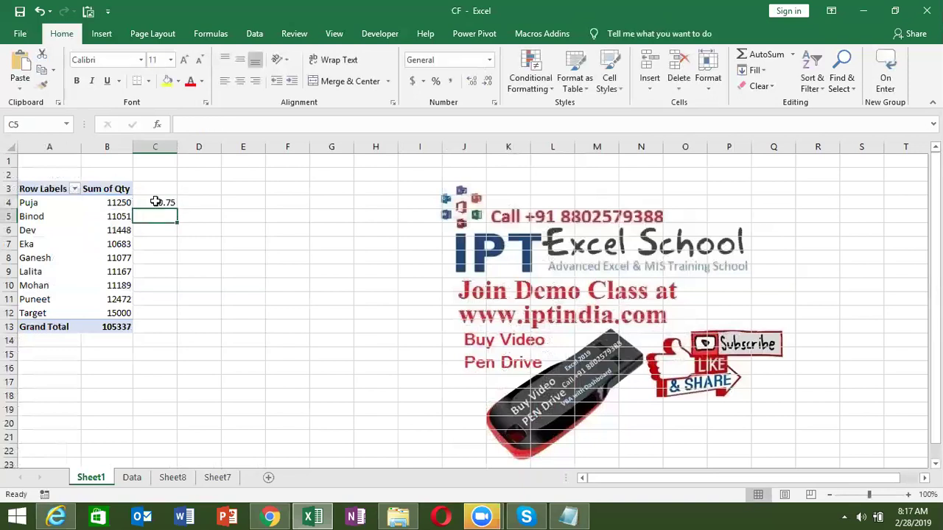
{"action": "left_click", "coordinate": [166, 206]}
{"action": "double_click", "coordinate": [176, 210]}
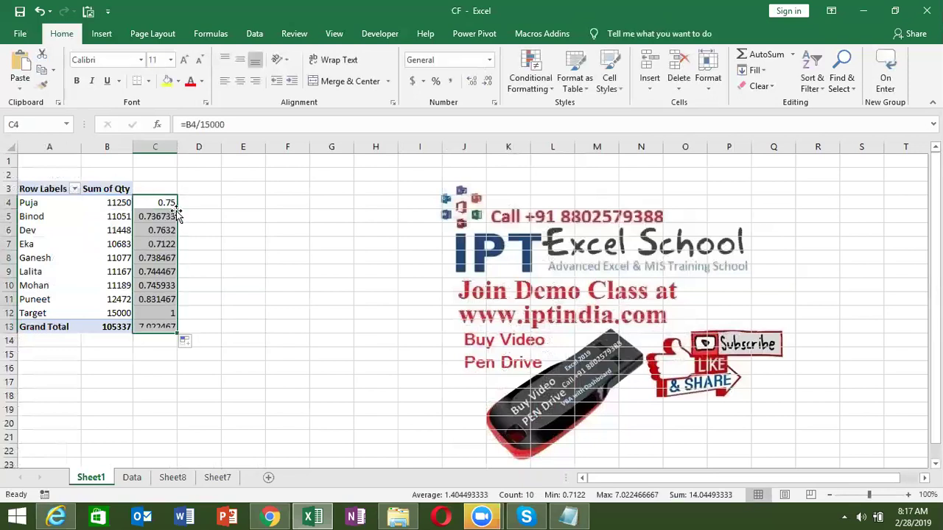
{"action": "left_click", "coordinate": [154, 316]}
{"action": "key", "text": "shift+Down"}
{"action": "key", "text": "Delete"}
{"action": "key", "text": "Up"}
{"action": "key", "text": "ctrl+shift+Up"}
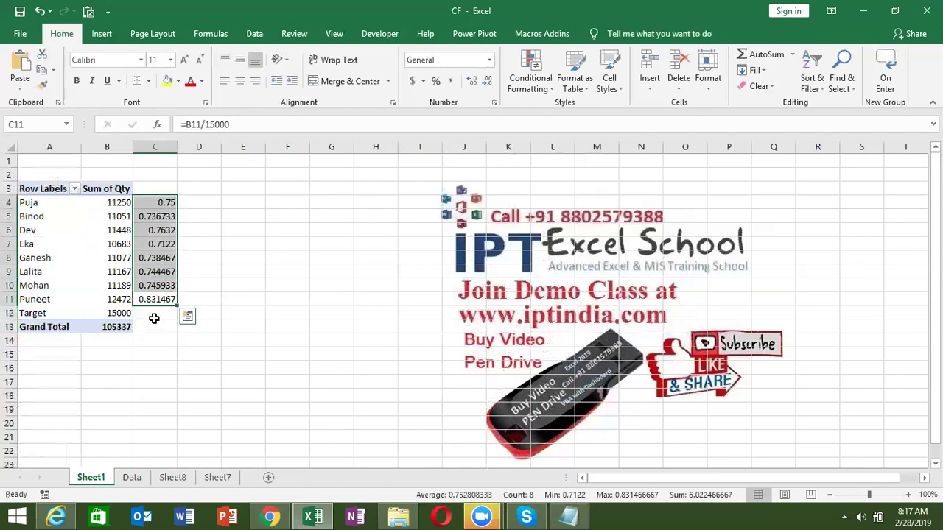
{"action": "left_click", "coordinate": [436, 82]}
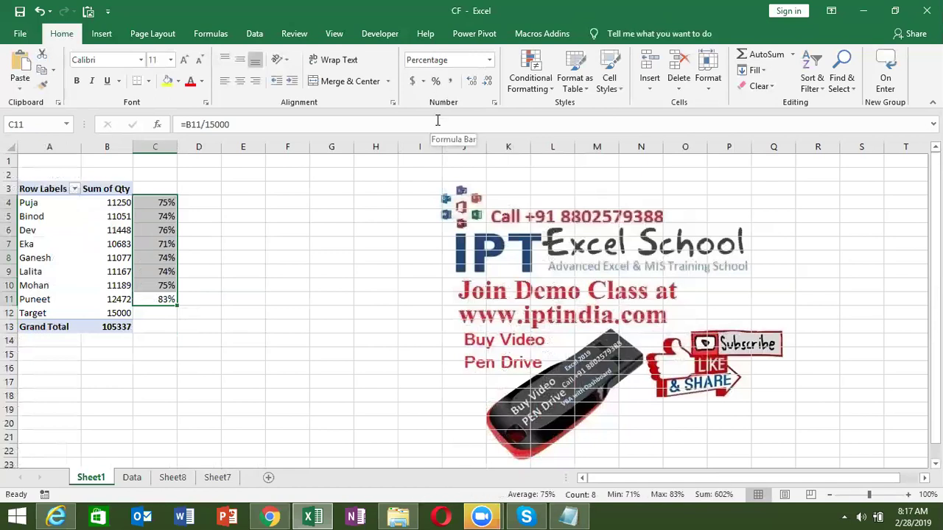
Review the Qty totals and percentage formulas for Puneet, Mohan, Lalita and Binod.
{"action": "key", "text": "Left"}
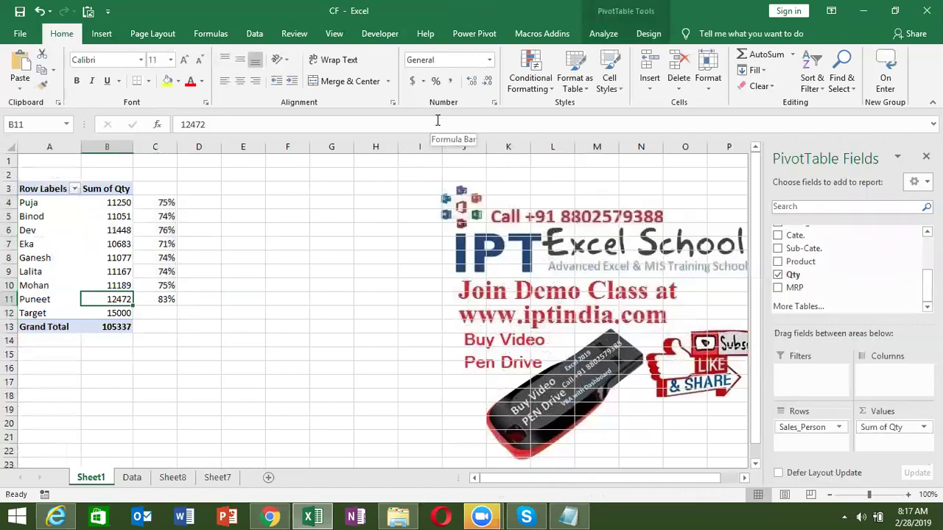
{"action": "key", "text": "Up"}
{"action": "key", "text": "Up"}
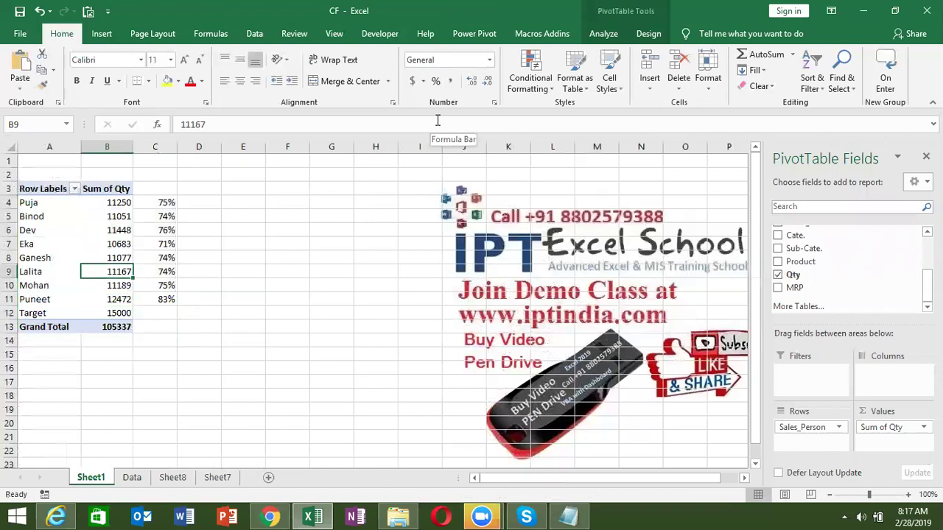
{"action": "key", "text": "Right"}
{"action": "key", "text": "Left"}
{"action": "key", "text": "Up"}
{"action": "key", "text": "Up"}
{"action": "key", "text": "Up"}
{"action": "key", "text": "Up"}
{"action": "key", "text": "Right"}
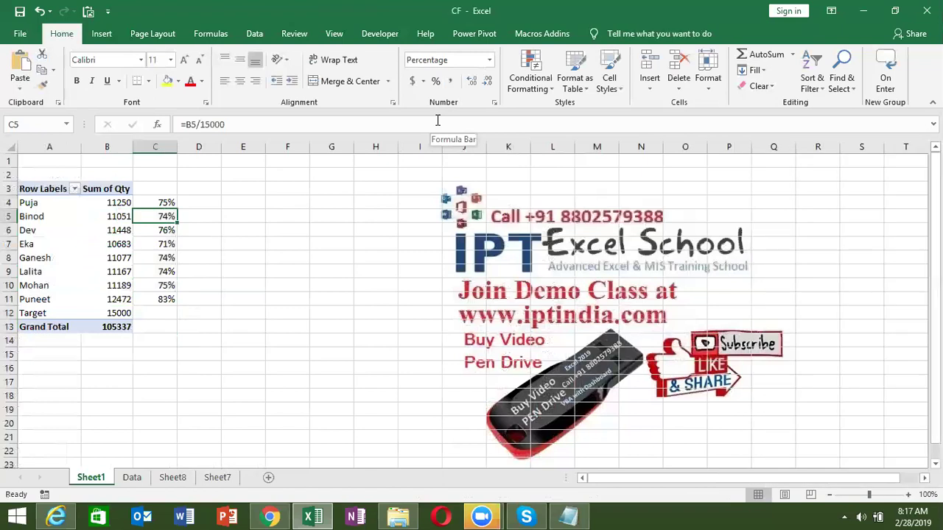
{"action": "key", "text": "Left"}
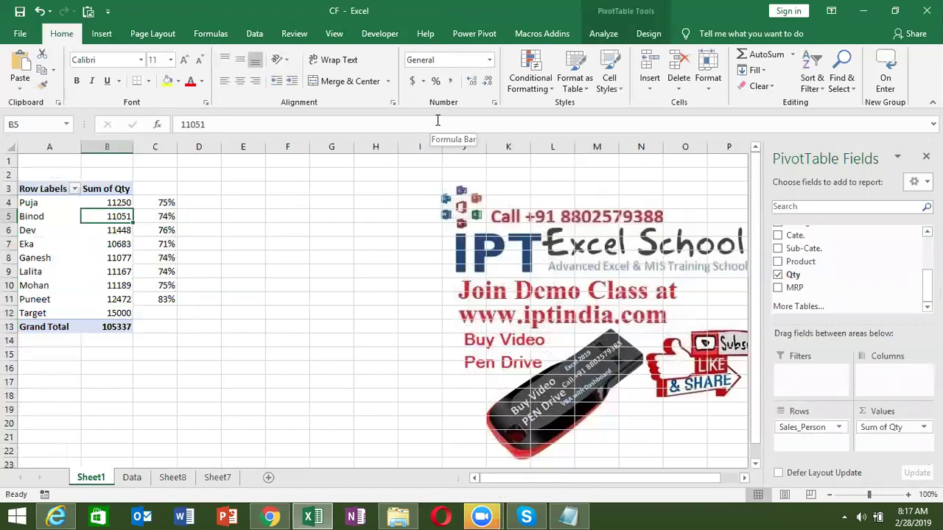
Briefly add and remove Sum of MRP, then add Qty to Values again as Sum of Qty2.
{"action": "left_click_drag", "start_coordinate": [794, 288], "coordinate": [899, 450]}
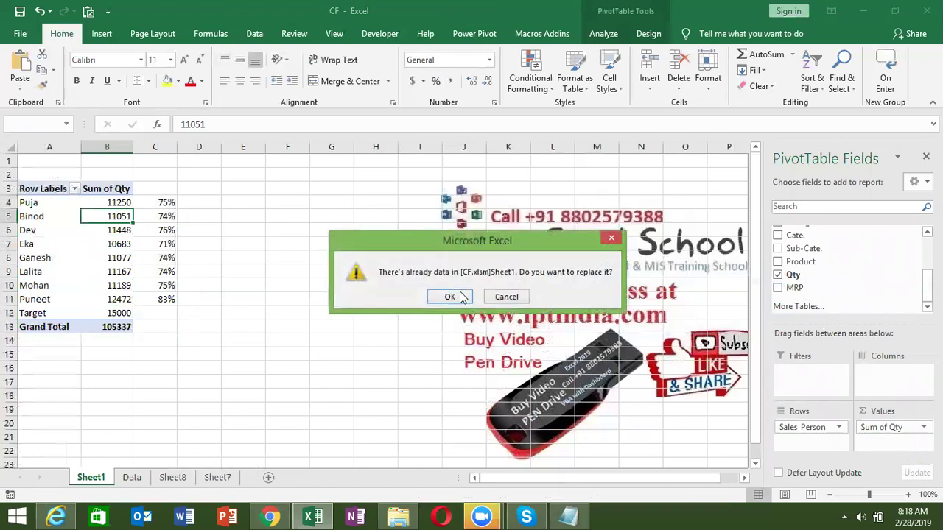
{"action": "left_click", "coordinate": [433, 294]}
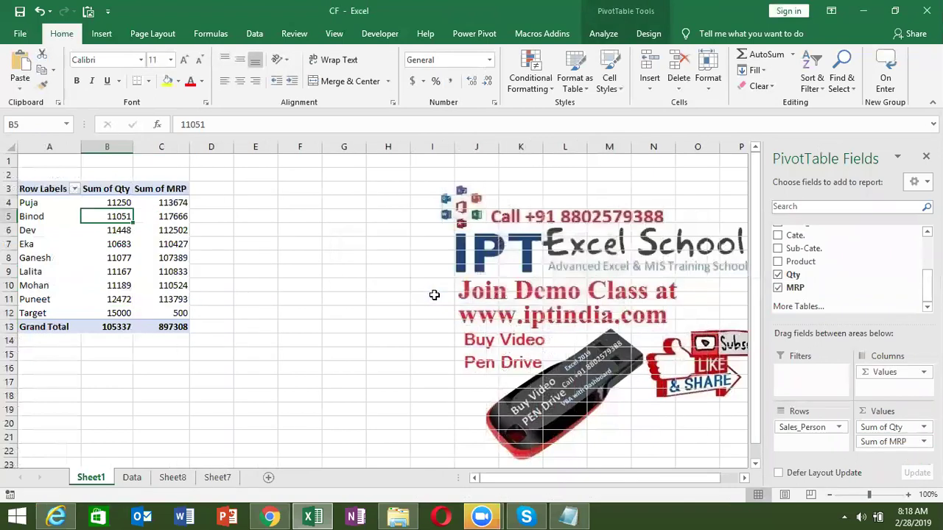
{"action": "left_click_drag", "start_coordinate": [909, 442], "coordinate": [884, 294]}
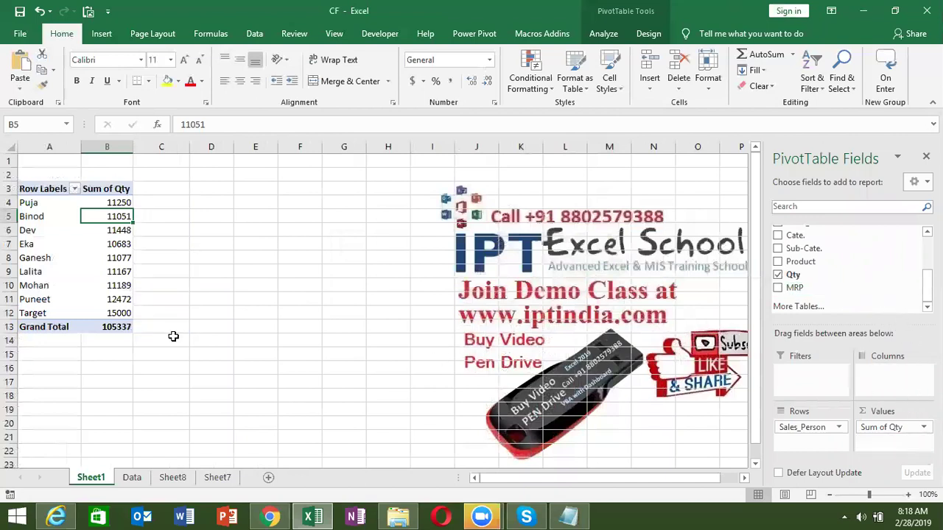
{"action": "left_click", "coordinate": [129, 298]}
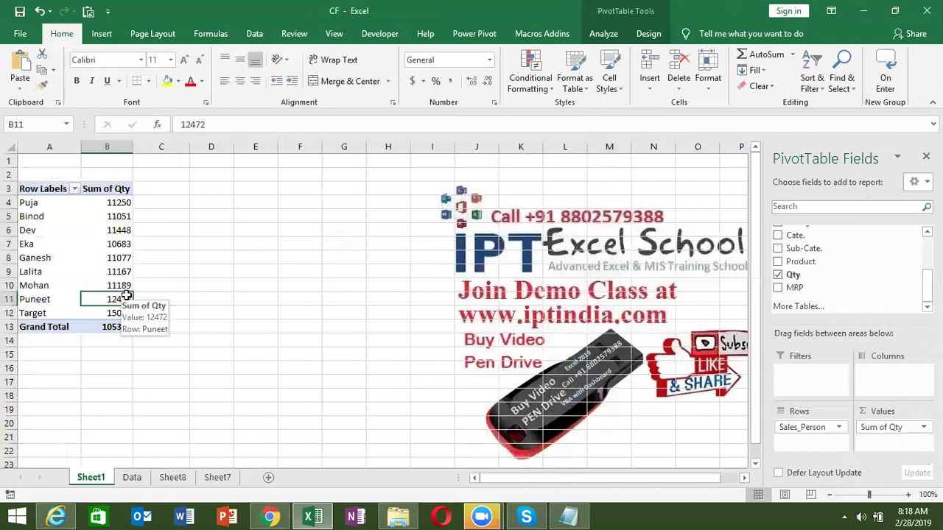
{"action": "mouse_move", "coordinate": [792, 275]}
{"action": "left_mouse_down"}
{"action": "mouse_move", "coordinate": [837, 324]}
{"action": "mouse_move", "coordinate": [884, 441]}
{"action": "left_mouse_up"}
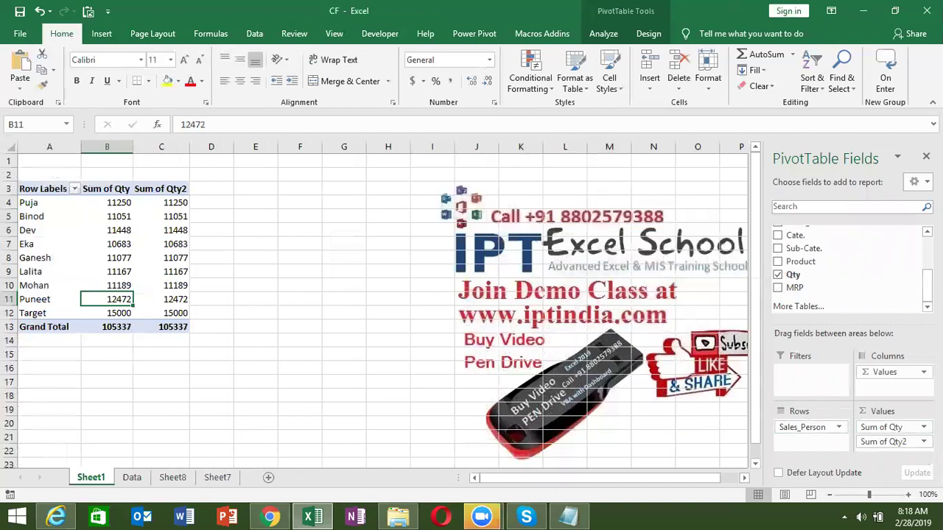
Set Sum of Qty2 to show % Of with base field Sales_Person and base item Target.
{"action": "left_click", "coordinate": [923, 441]}
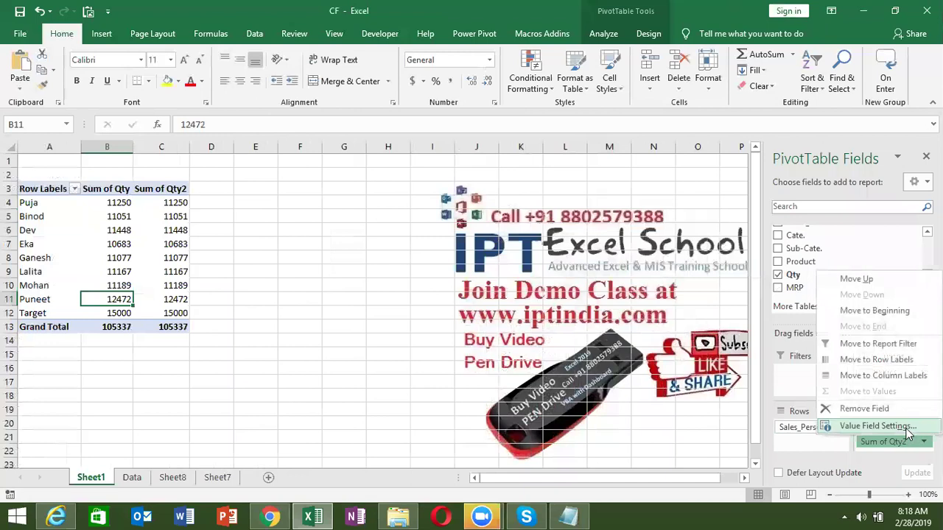
{"action": "left_click", "coordinate": [914, 428]}
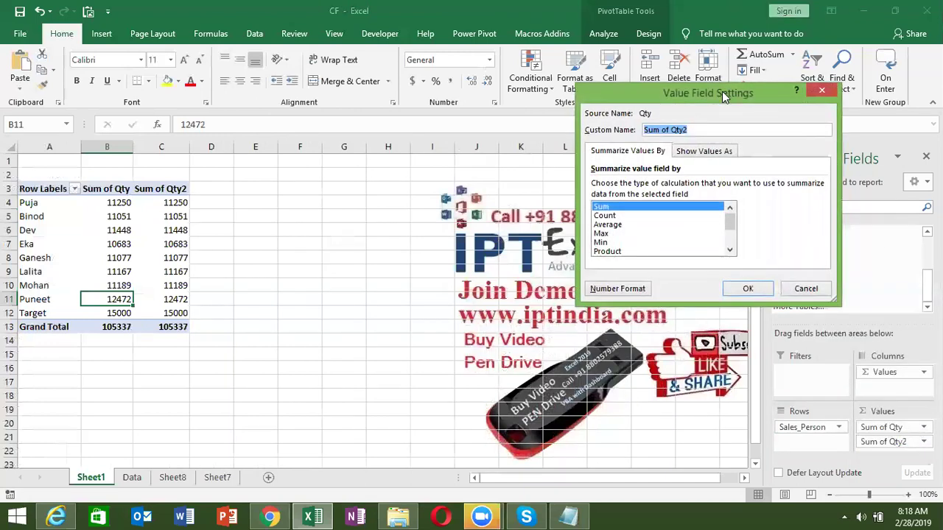
{"action": "left_click_drag", "start_coordinate": [722, 91], "coordinate": [381, 106]}
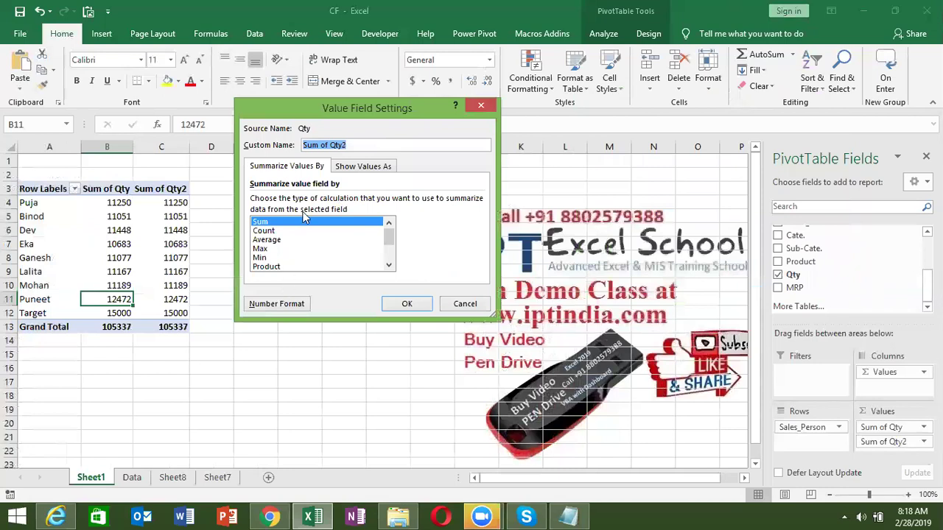
{"action": "left_click", "coordinate": [352, 166]}
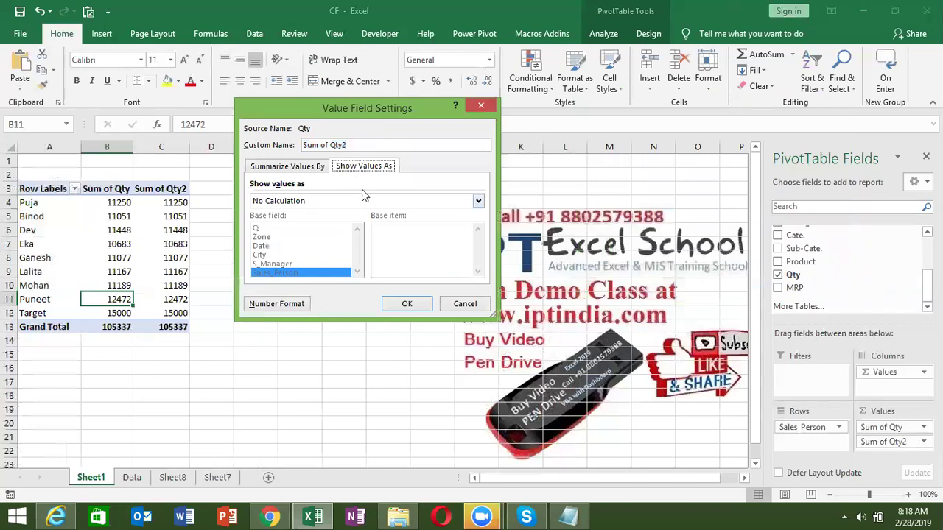
{"action": "left_click", "coordinate": [316, 201]}
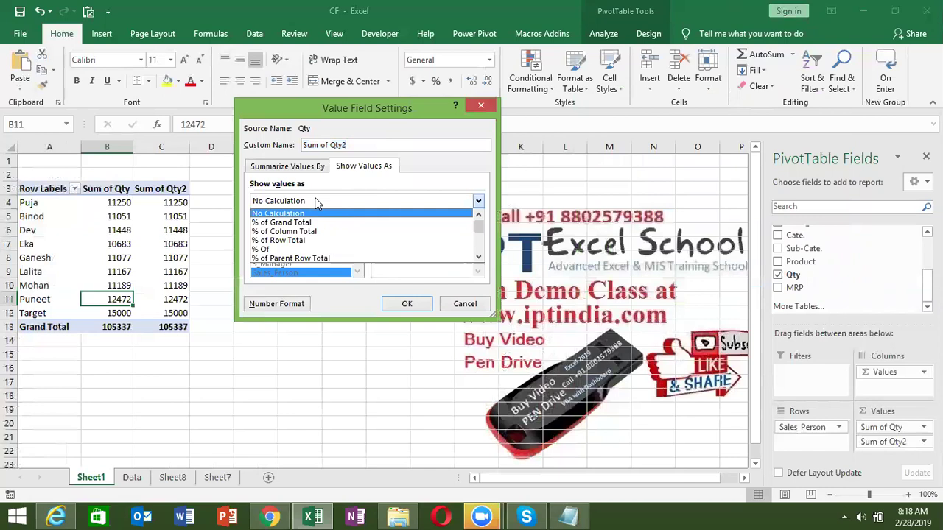
{"action": "key", "text": "Down"}
{"action": "key", "text": "Down"}
{"action": "key", "text": "Down"}
{"action": "key", "text": "Down"}
{"action": "key", "text": "Return"}
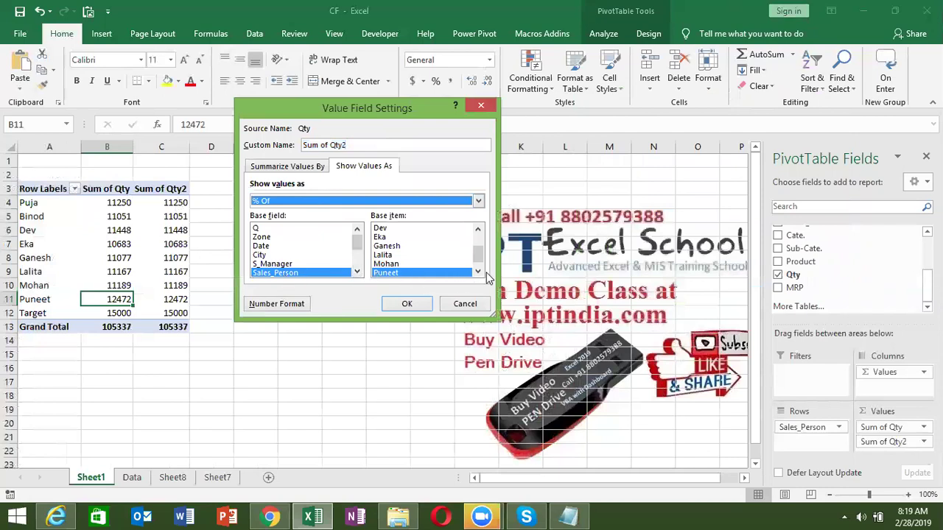
{"action": "key", "text": "Tab"}
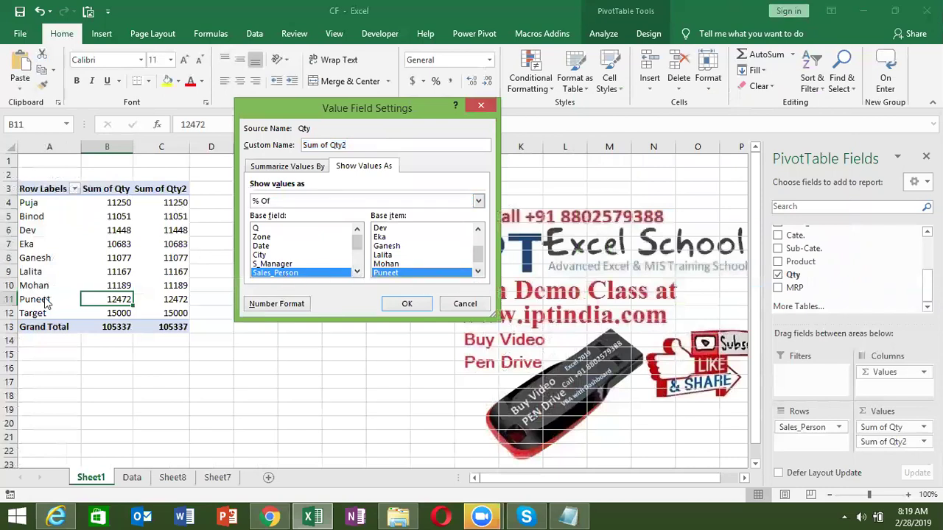
{"action": "left_click", "coordinate": [479, 272]}
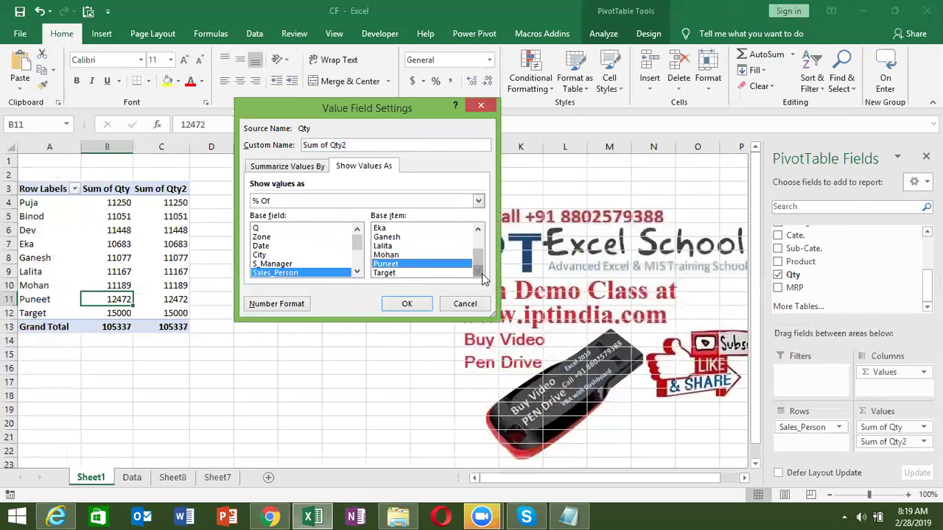
{"action": "left_click", "coordinate": [429, 272]}
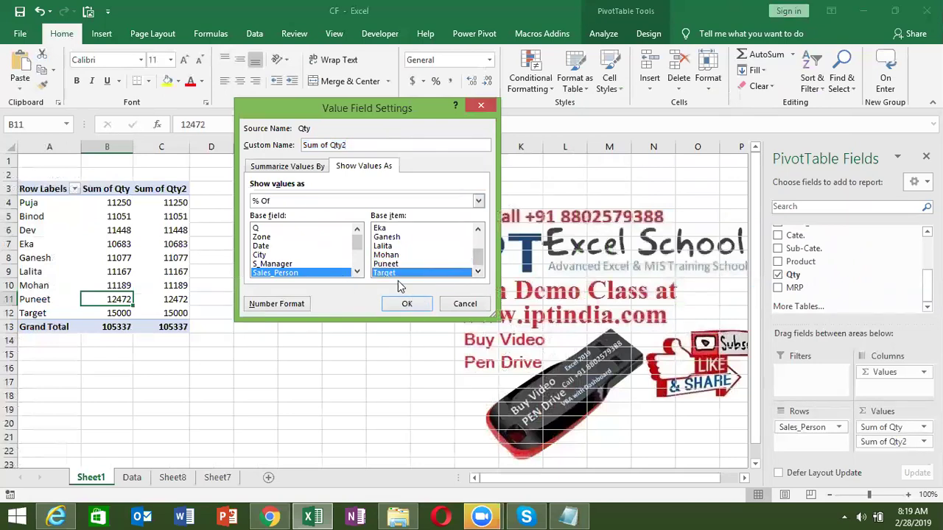
{"action": "left_click", "coordinate": [410, 304]}
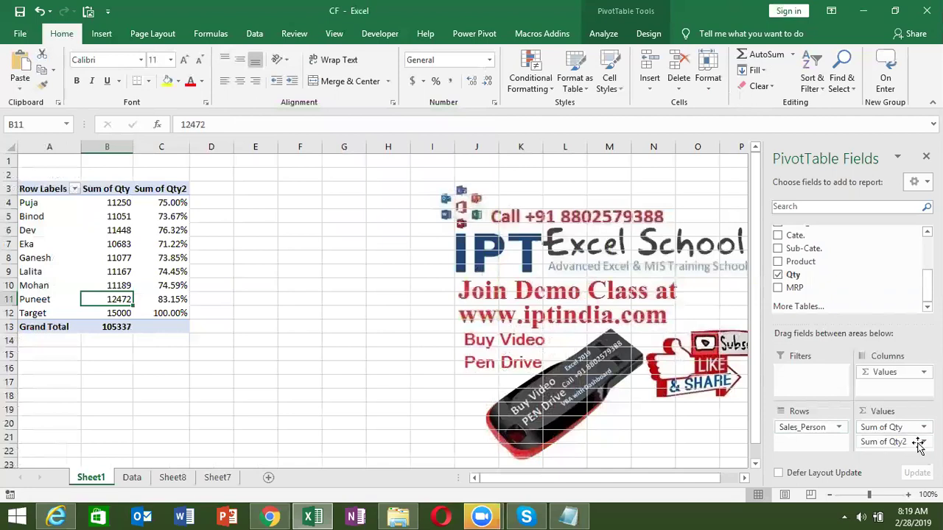
Briefly add and remove MRP, then set Sum of Qty2 to show % of Grand Total.
{"action": "left_click_drag", "start_coordinate": [793, 289], "coordinate": [877, 444]}
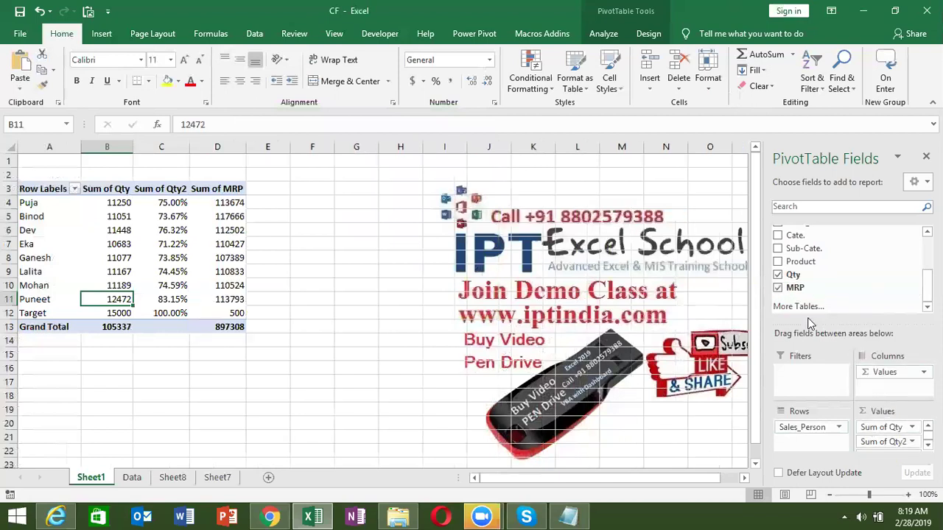
{"action": "left_click", "coordinate": [778, 288]}
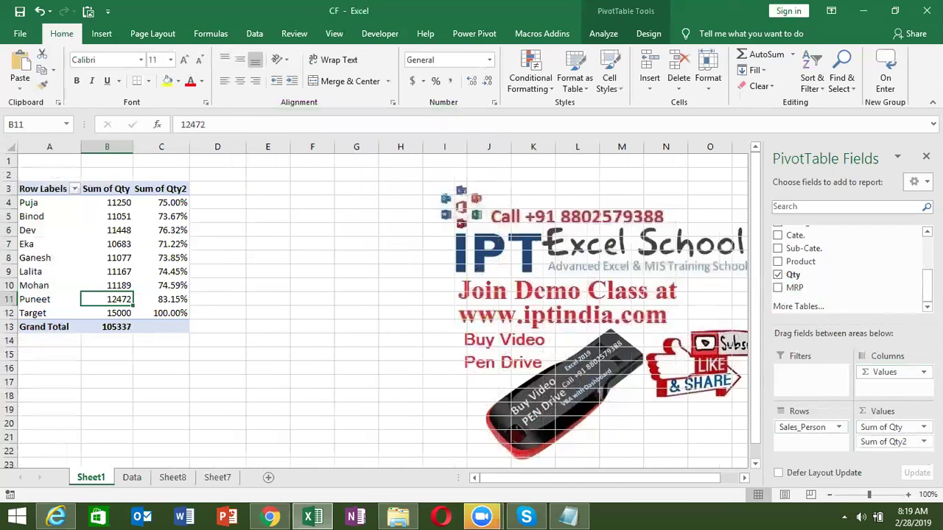
{"action": "left_click", "coordinate": [913, 441]}
{"action": "left_click", "coordinate": [818, 428]}
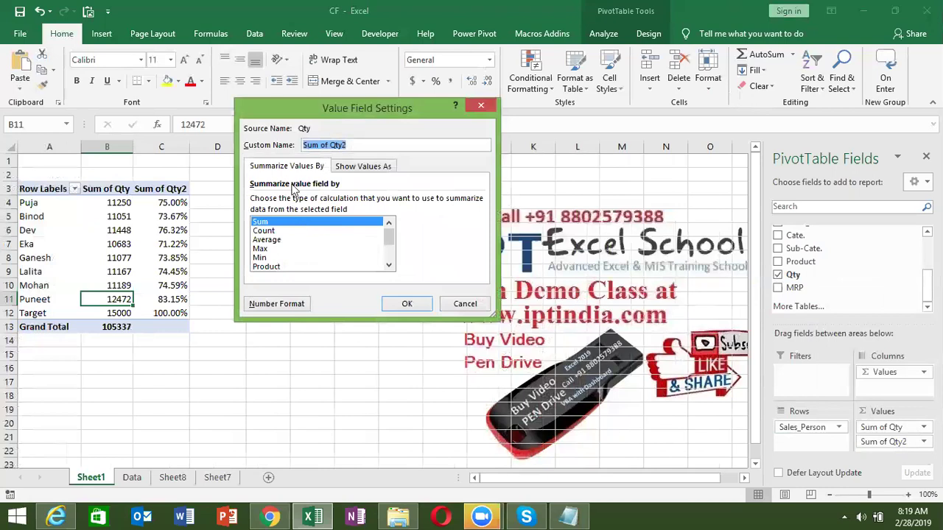
{"action": "left_click", "coordinate": [350, 169]}
{"action": "left_click", "coordinate": [304, 203]}
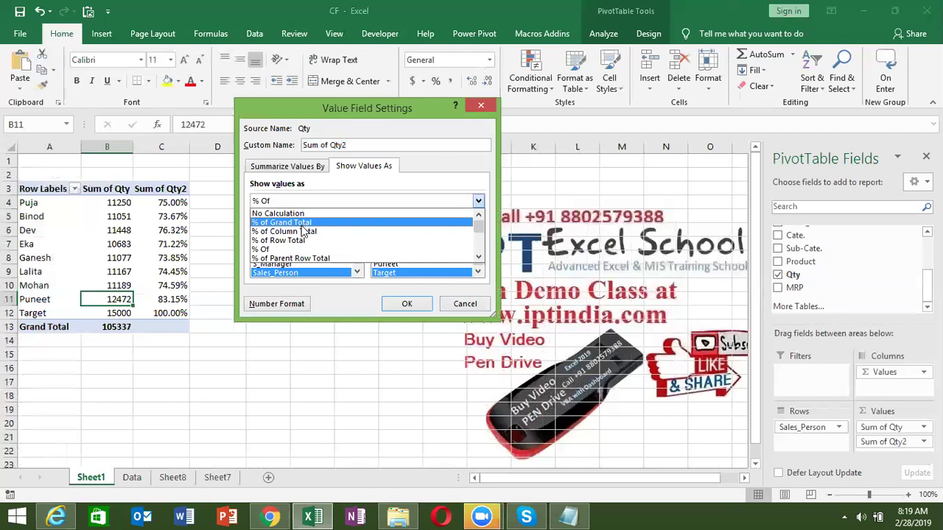
{"action": "left_click", "coordinate": [294, 222]}
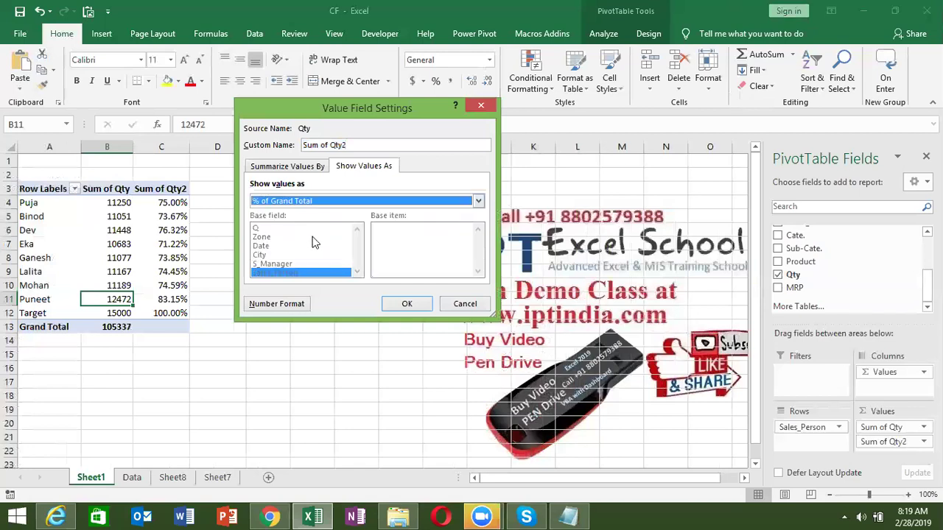
{"action": "left_click", "coordinate": [406, 303]}
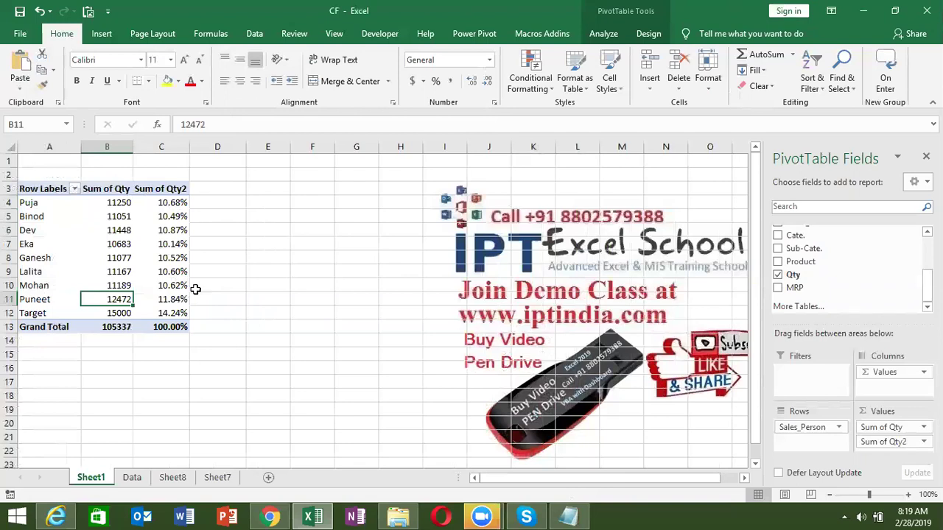
Show Sum of Qty2 as Difference From the Target item, giving values from -4317 to -2528.
{"action": "double_click", "coordinate": [153, 188]}
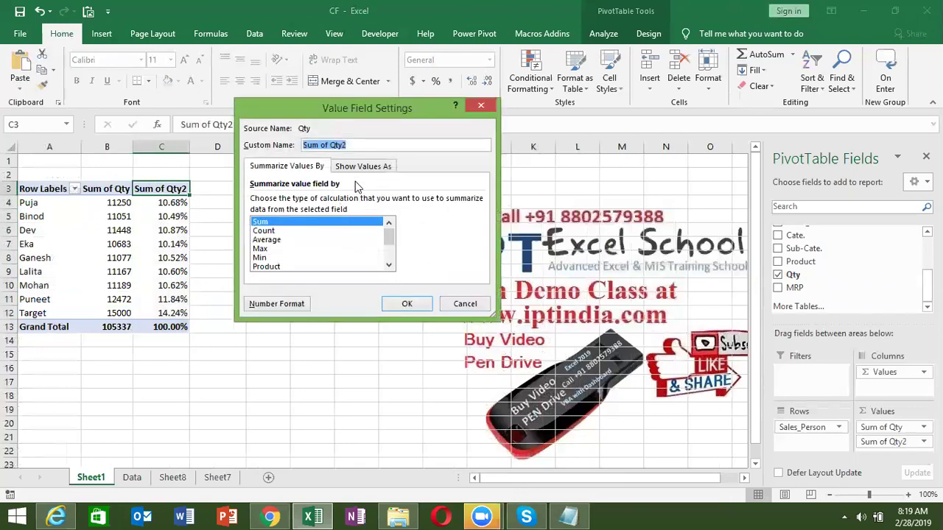
{"action": "left_click", "coordinate": [359, 168]}
{"action": "left_click", "coordinate": [348, 206]}
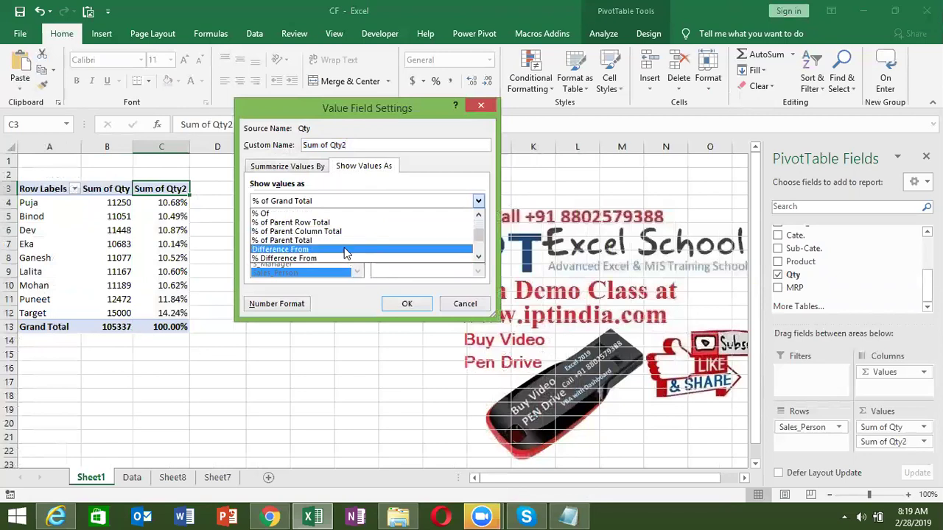
{"action": "left_click", "coordinate": [346, 251]}
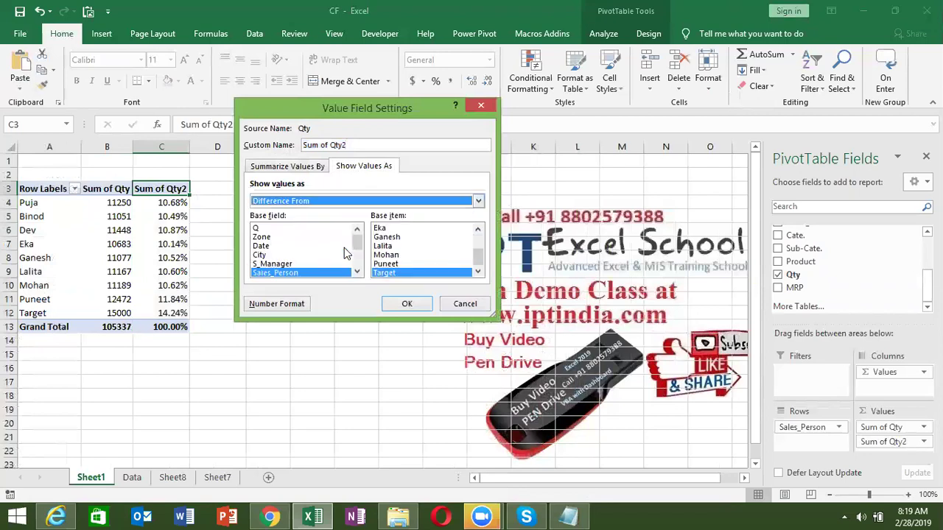
{"action": "left_click", "coordinate": [405, 304]}
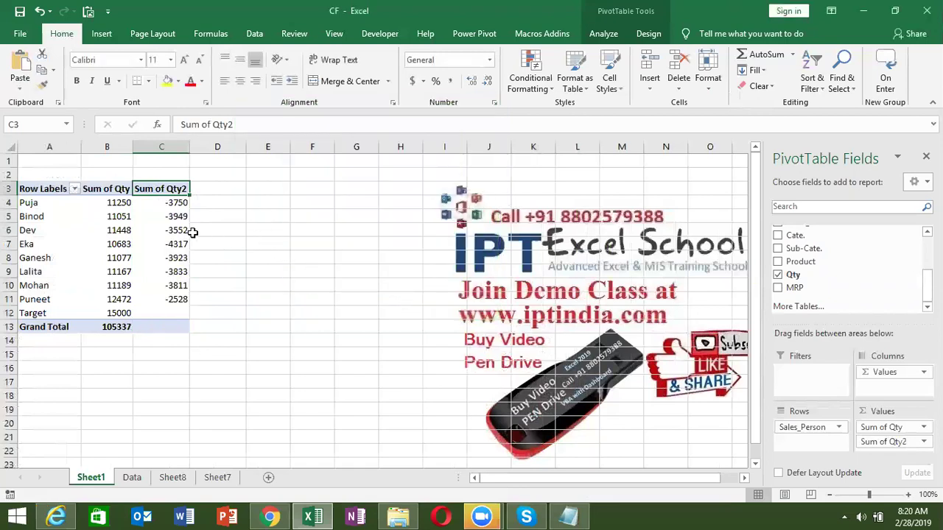
{"action": "left_click", "coordinate": [168, 203]}
Display Sum of Qty2 as Running Total In Sales_Person, climbing from 11250 to 105337.
{"action": "double_click", "coordinate": [165, 189]}
{"action": "left_click", "coordinate": [342, 167]}
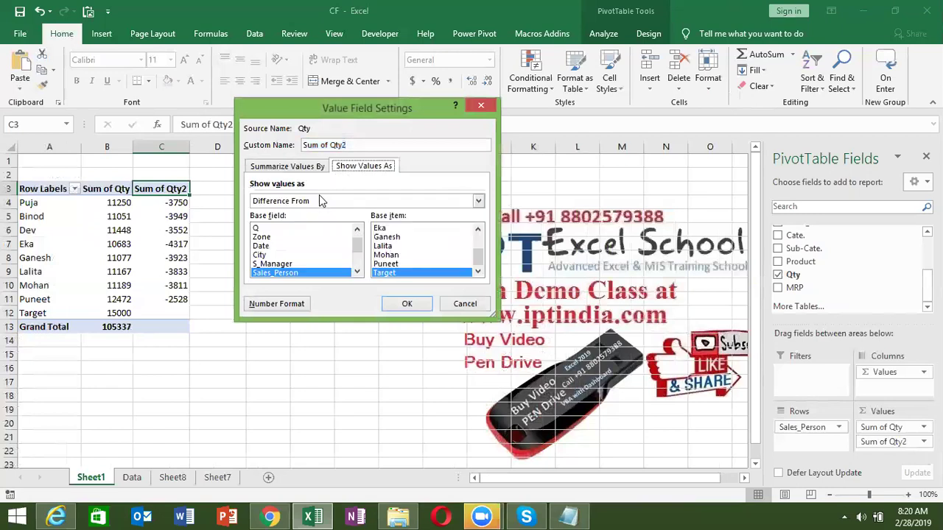
{"action": "left_click", "coordinate": [321, 200]}
{"action": "key", "text": "Down"}
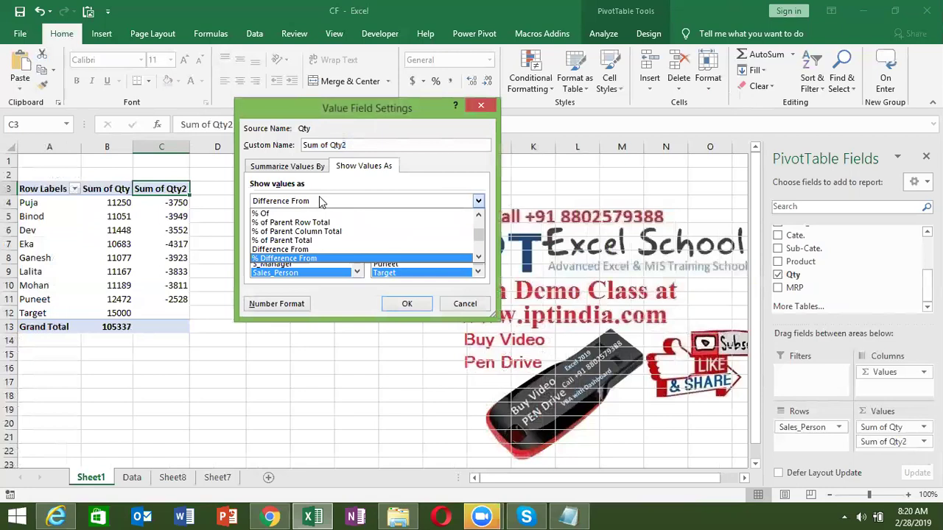
{"action": "key", "text": "Down"}
{"action": "key", "text": "Return"}
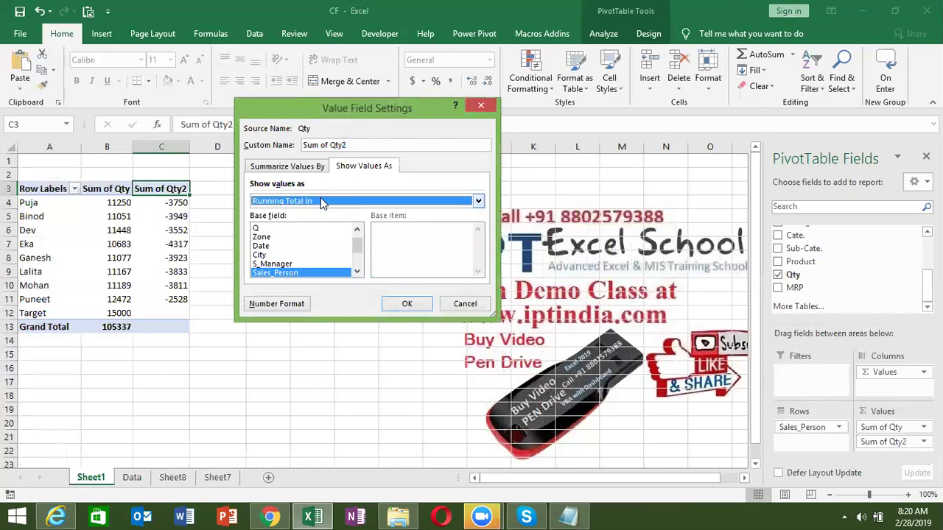
{"action": "key", "text": "Return"}
{"action": "key", "text": "Down"}
{"action": "key", "text": "Down"}
{"action": "key", "text": "Down"}
{"action": "key", "text": "Down"}
{"action": "key", "text": "Down"}
{"action": "key", "text": "Down"}
{"action": "key", "text": "Down"}
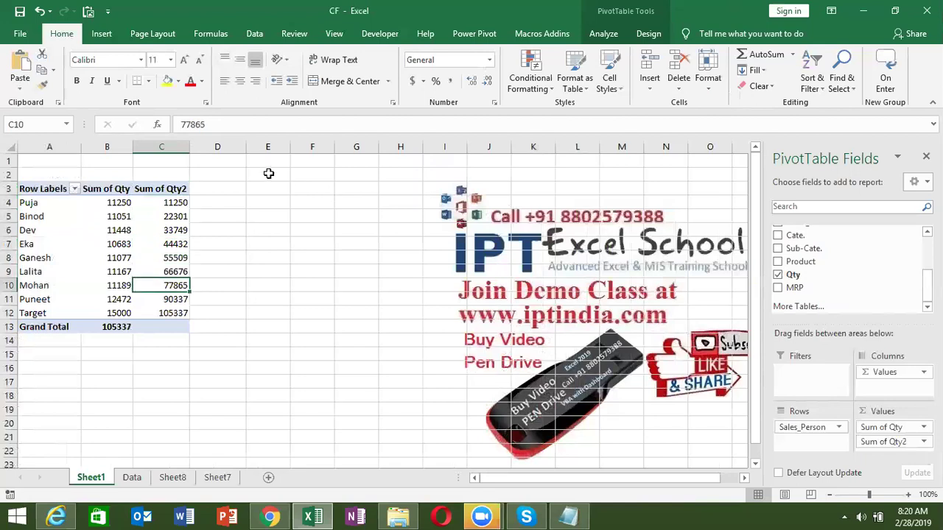
Set Sum of Qty2 to % Of base item Target, ranging 71.22% to 83.15%.
{"action": "double_click", "coordinate": [171, 189]}
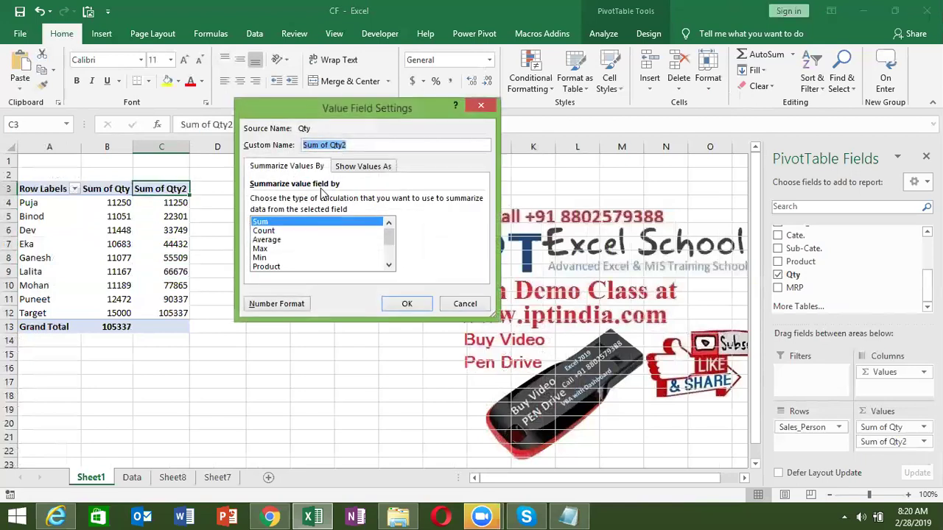
{"action": "left_click", "coordinate": [355, 167]}
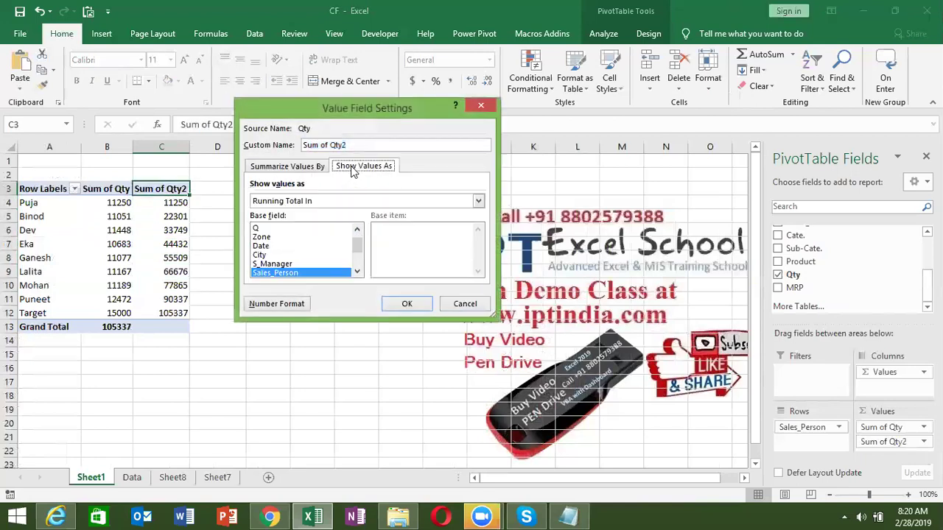
{"action": "left_click", "coordinate": [325, 201]}
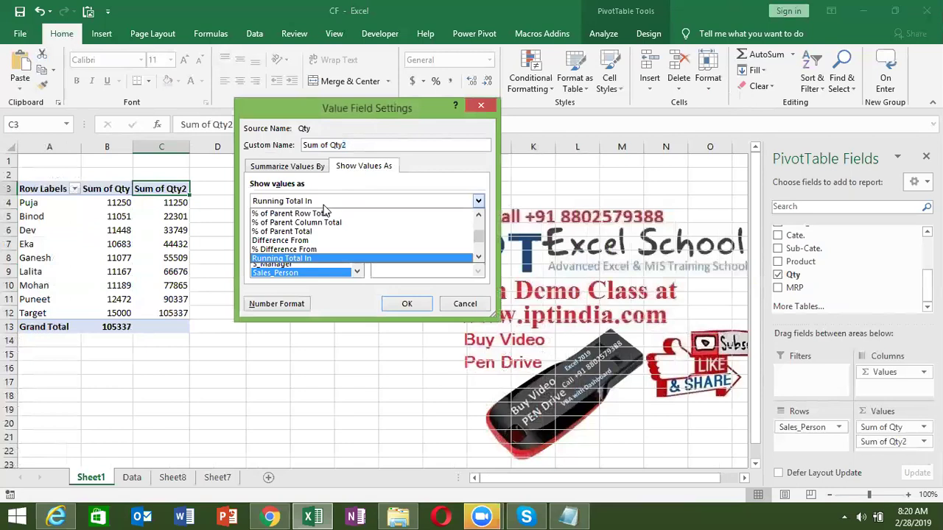
{"action": "key", "text": "Down"}
{"action": "key", "text": "Down"}
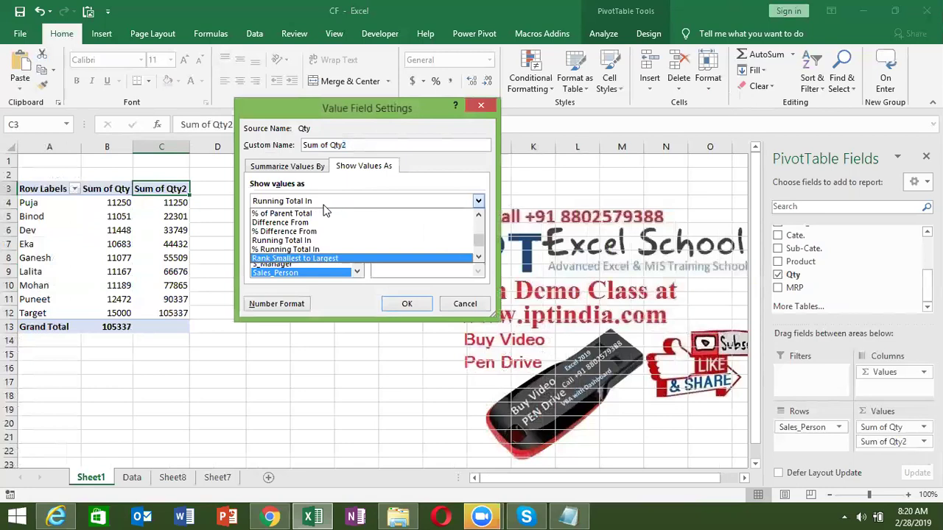
{"action": "key", "text": "Up"}
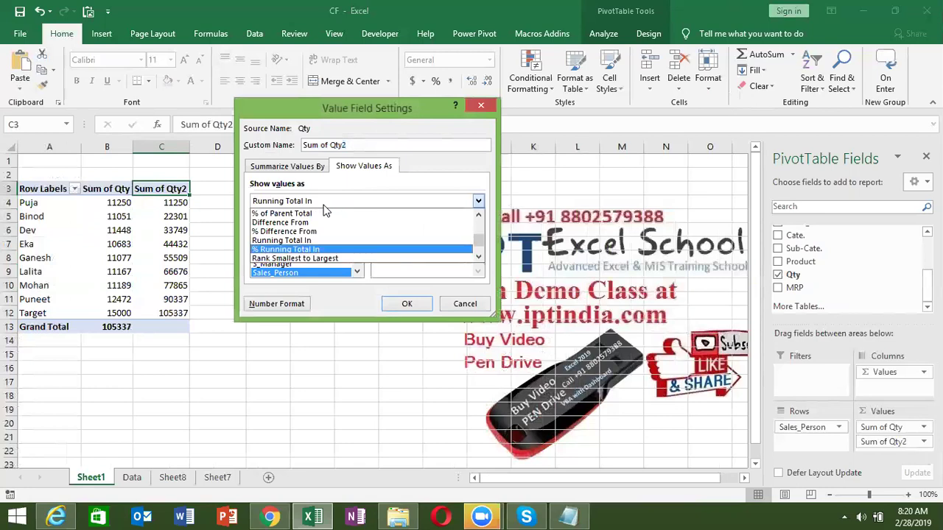
{"action": "key", "text": "Down"}
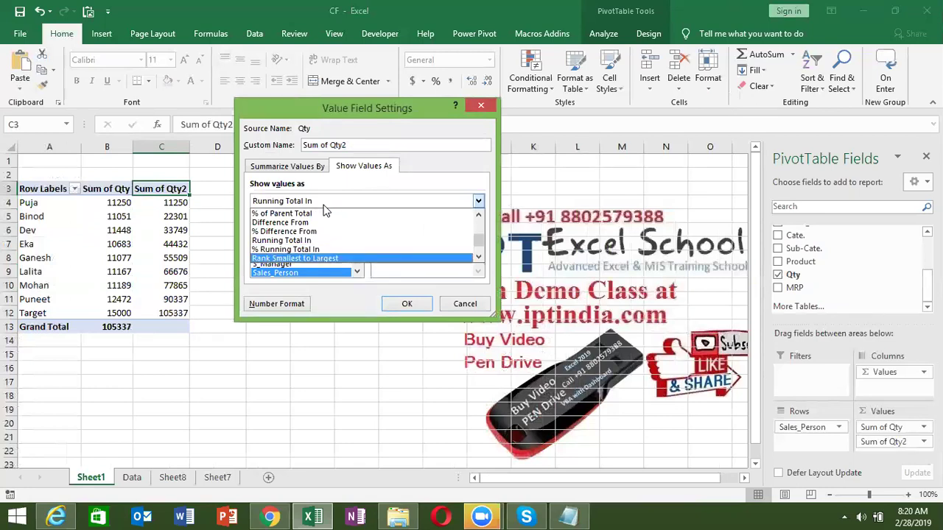
{"action": "key", "text": "Down"}
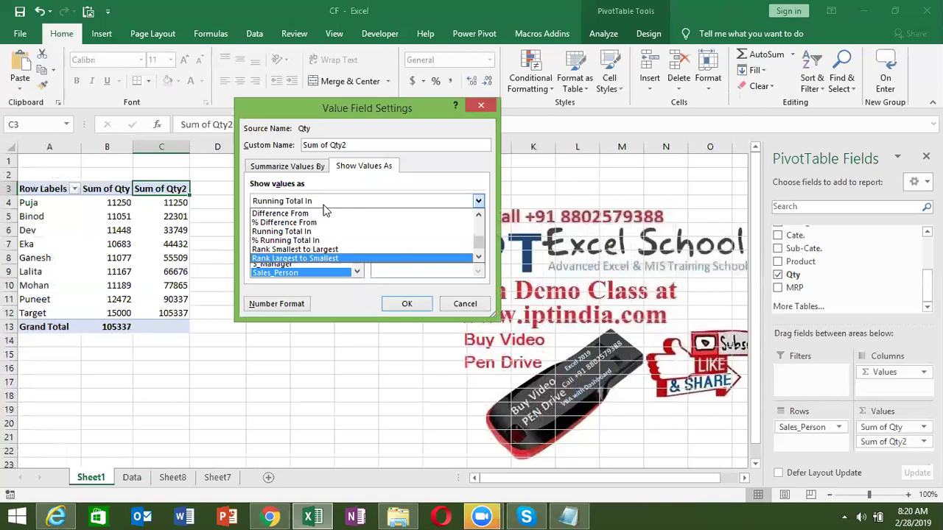
{"action": "key", "text": "Up"}
{"action": "key", "text": "Up"}
{"action": "key", "text": "Down"}
{"action": "key", "text": "Down"}
{"action": "key", "text": "Down"}
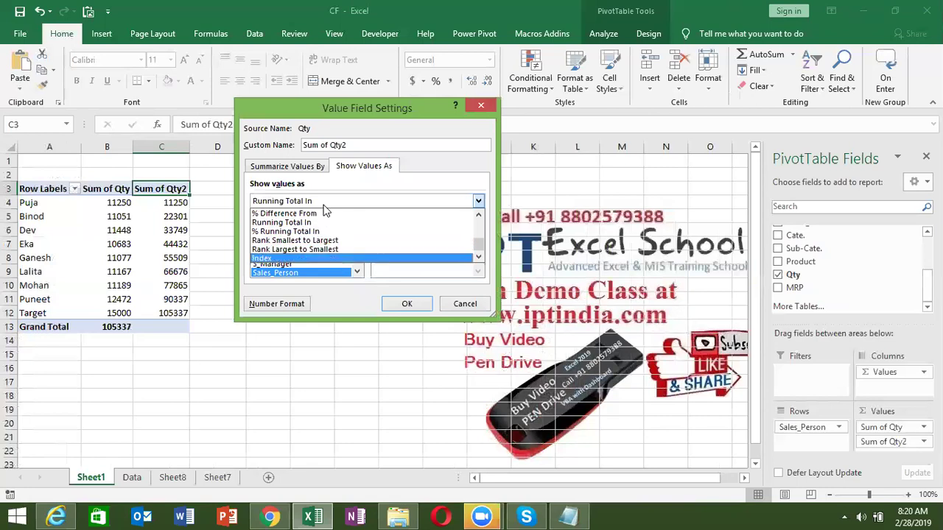
{"action": "key", "text": "Up"}
{"action": "key", "text": "Page_Up"}
{"action": "key", "text": "Home"}
{"action": "key", "text": "Down"}
{"action": "key", "text": "Down"}
{"action": "key", "text": "Down"}
{"action": "key", "text": "Down"}
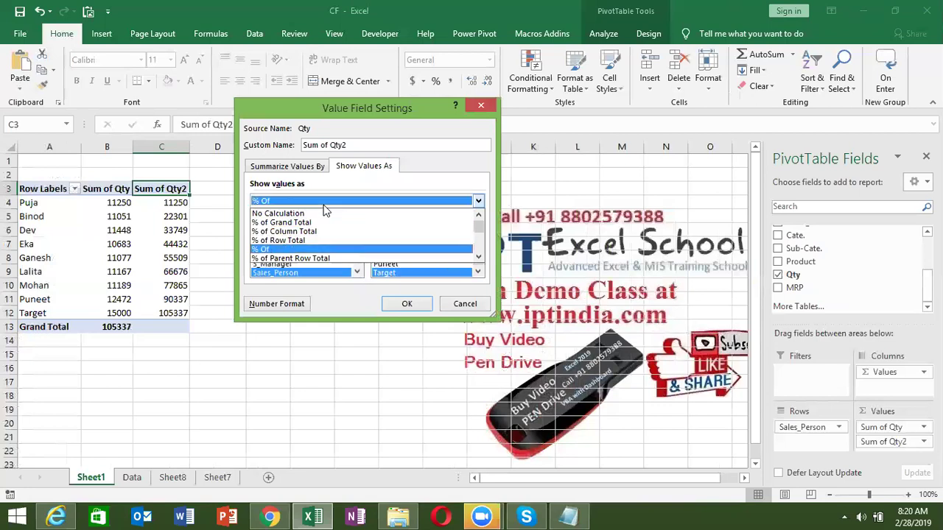
{"action": "left_click", "coordinate": [310, 200]}
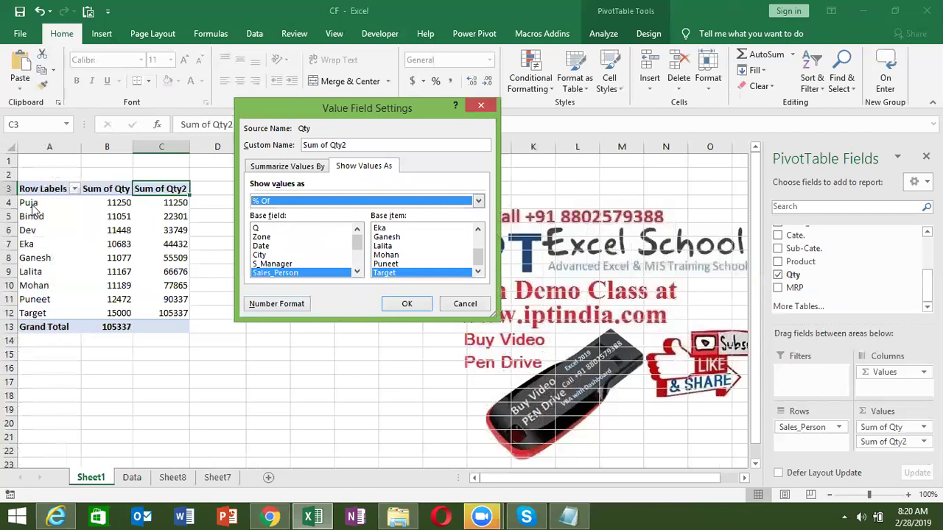
{"action": "left_click", "coordinate": [409, 303]}
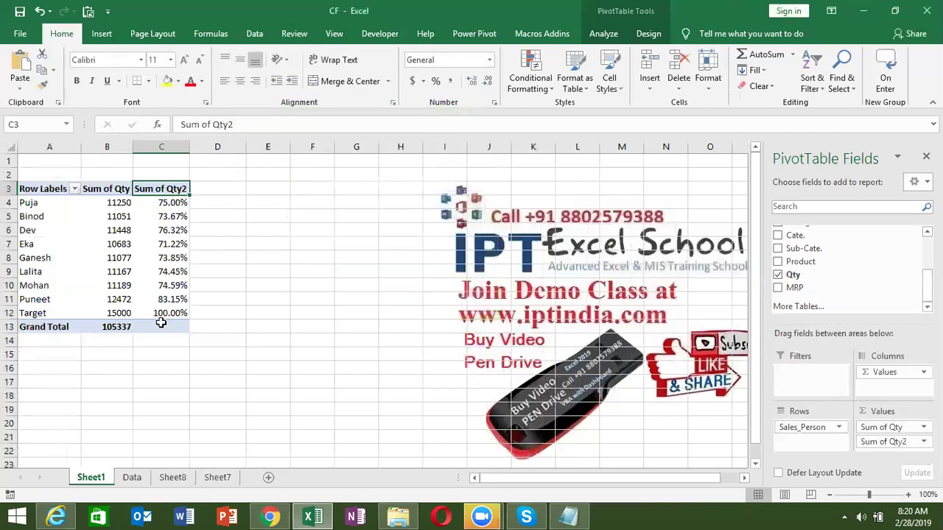
Filter the Target entry out of the salesperson row labels.
{"action": "left_click", "coordinate": [74, 190]}
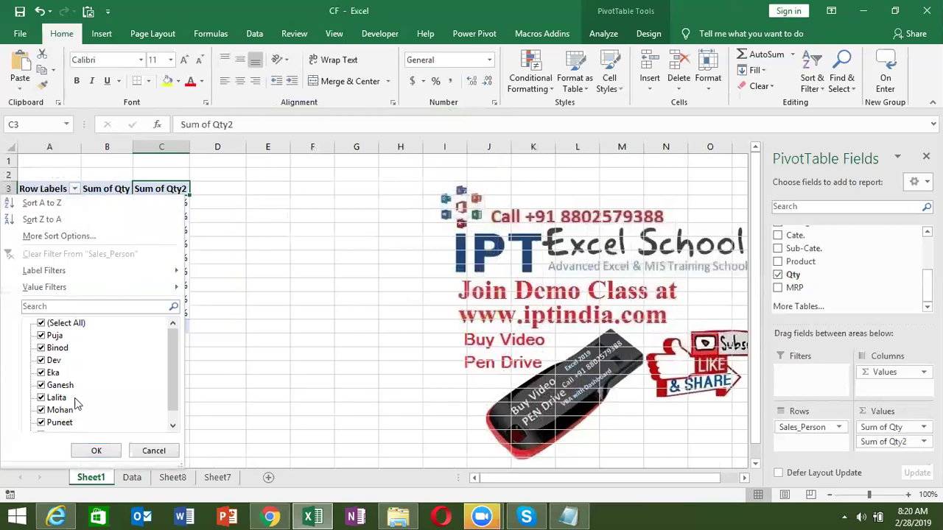
{"action": "left_click_drag", "start_coordinate": [175, 349], "coordinate": [172, 383]}
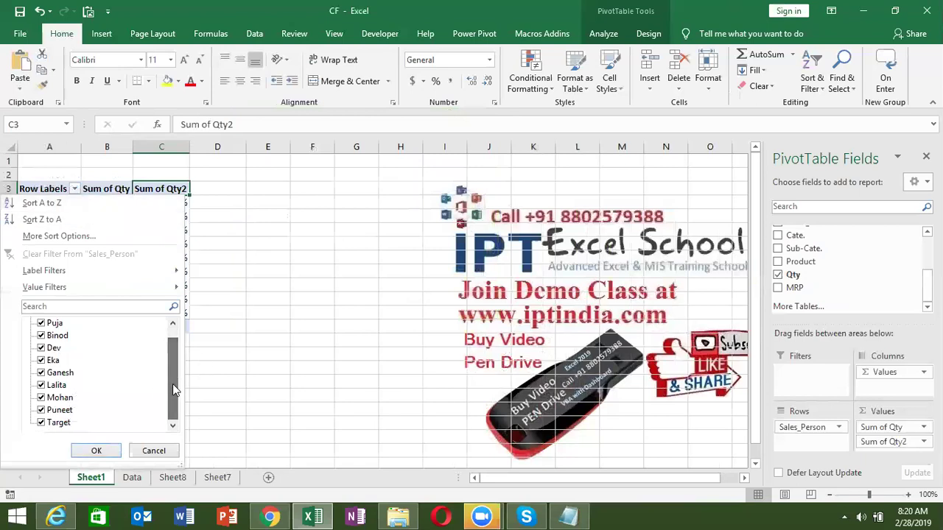
{"action": "left_click", "coordinate": [44, 427]}
{"action": "left_click", "coordinate": [42, 426]}
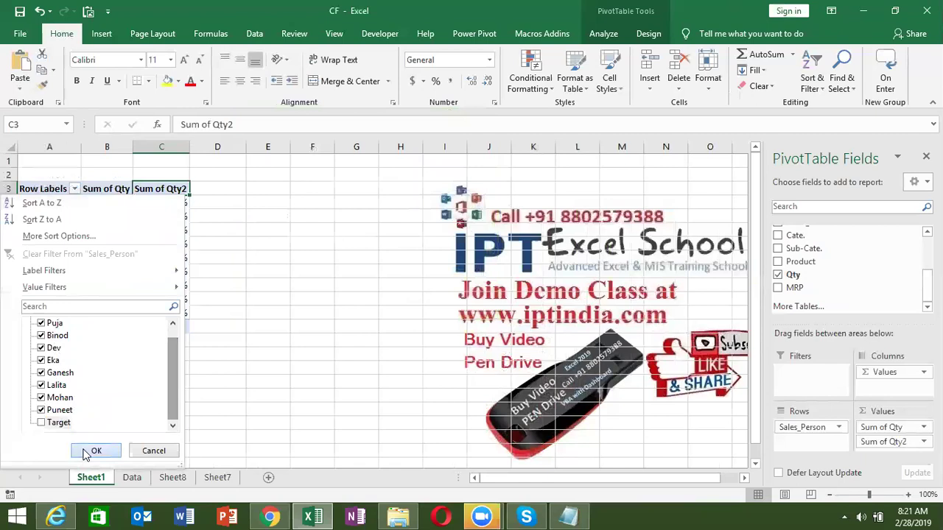
{"action": "left_click", "coordinate": [95, 451]}
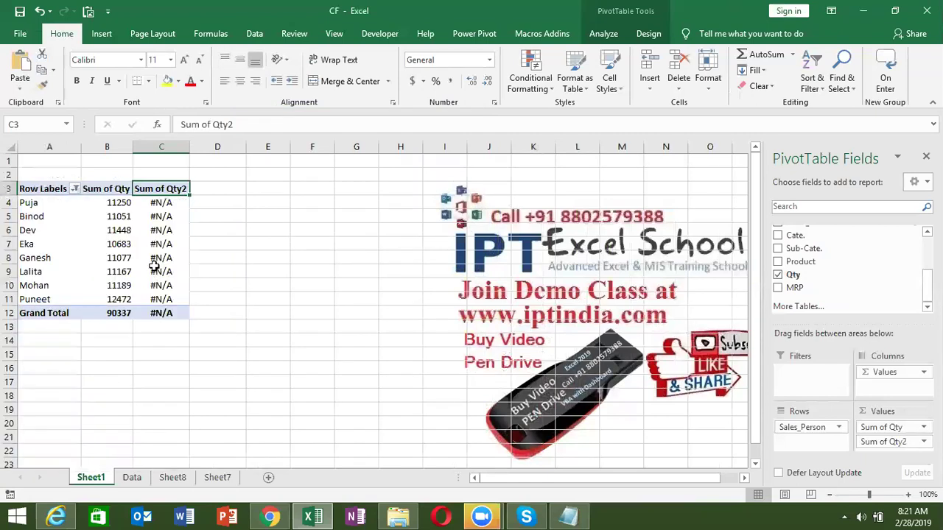
Restore all salespeople, then exclude Target again, leaving #N/A values and a 90337 total.
{"action": "left_click", "coordinate": [75, 189]}
{"action": "left_click", "coordinate": [42, 324]}
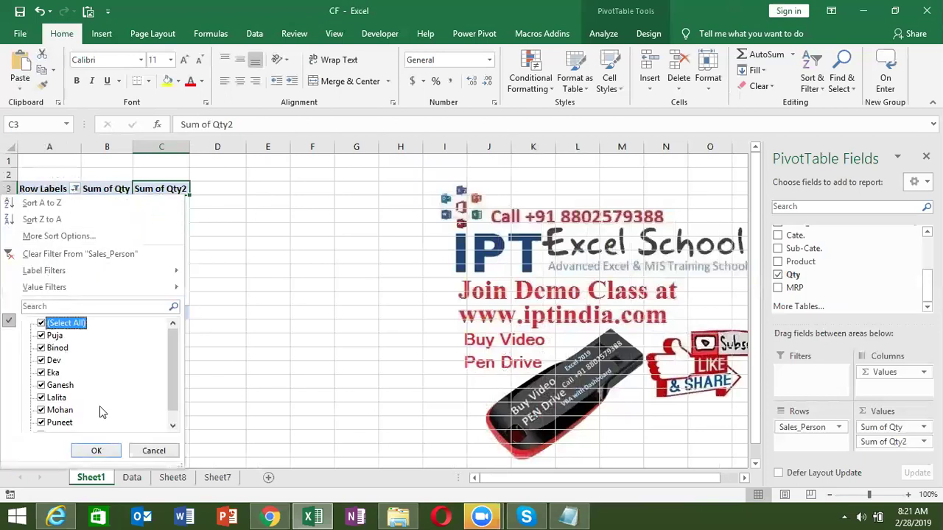
{"action": "left_click", "coordinate": [97, 451]}
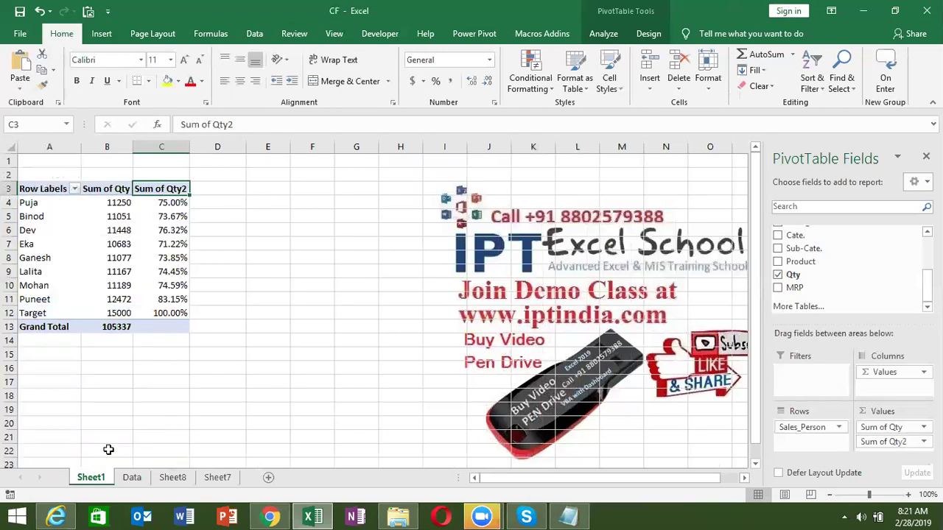
{"action": "left_click", "coordinate": [75, 189]}
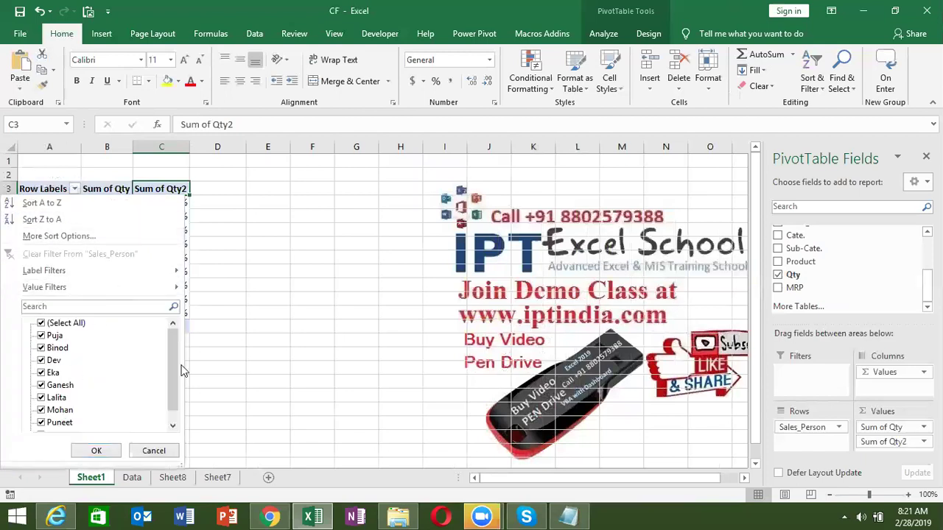
{"action": "scroll", "coordinate": [168, 369], "scroll_direction": "down", "scroll_amount": 1}
{"action": "left_click", "coordinate": [42, 423]}
{"action": "left_click", "coordinate": [83, 449]}
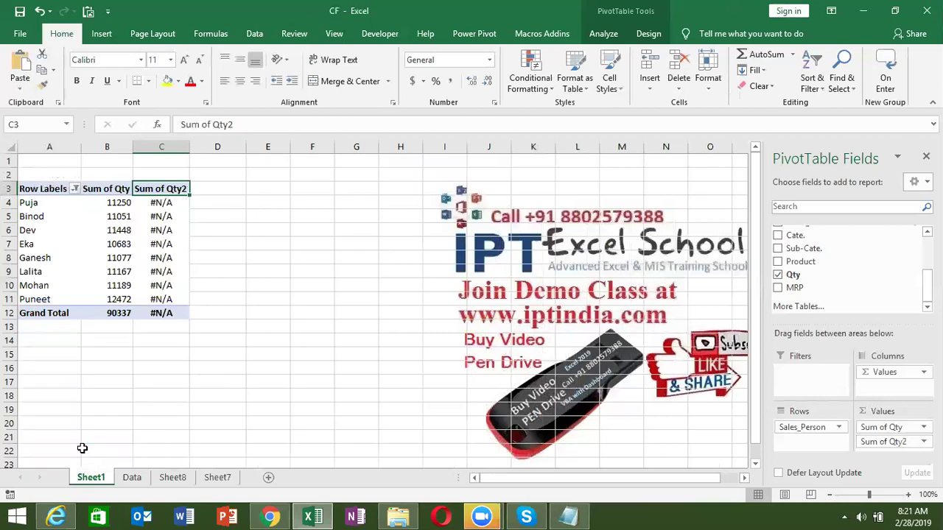
Change Sum of Qty2 to show % of Grand Total.
{"action": "double_click", "coordinate": [165, 190]}
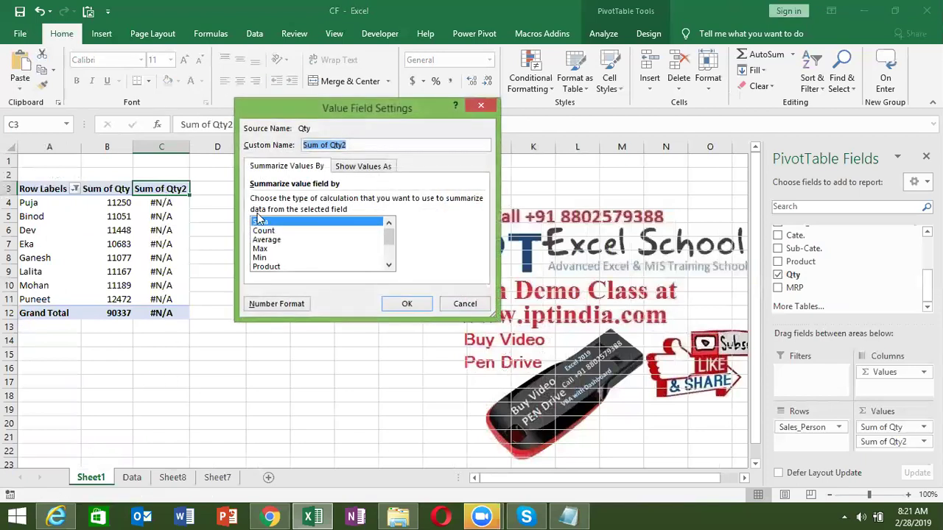
{"action": "left_click", "coordinate": [352, 167]}
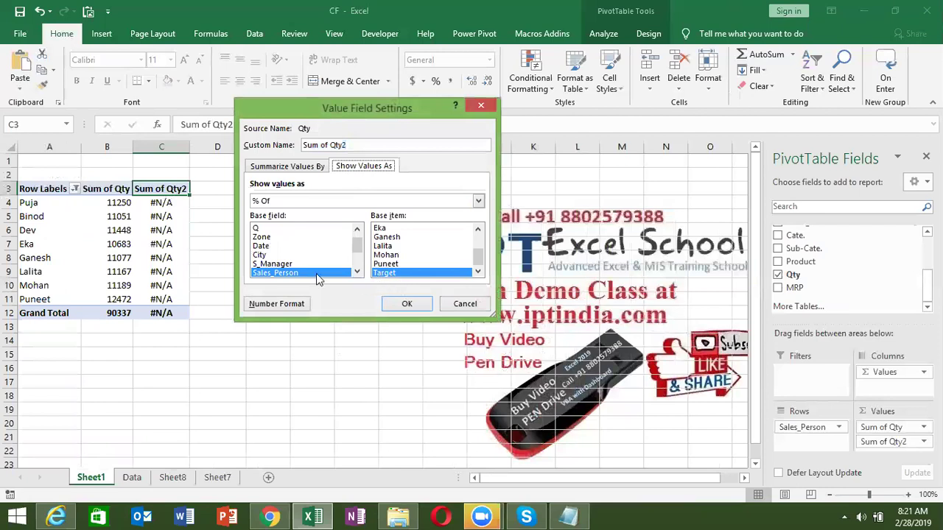
{"action": "left_click", "coordinate": [303, 202]}
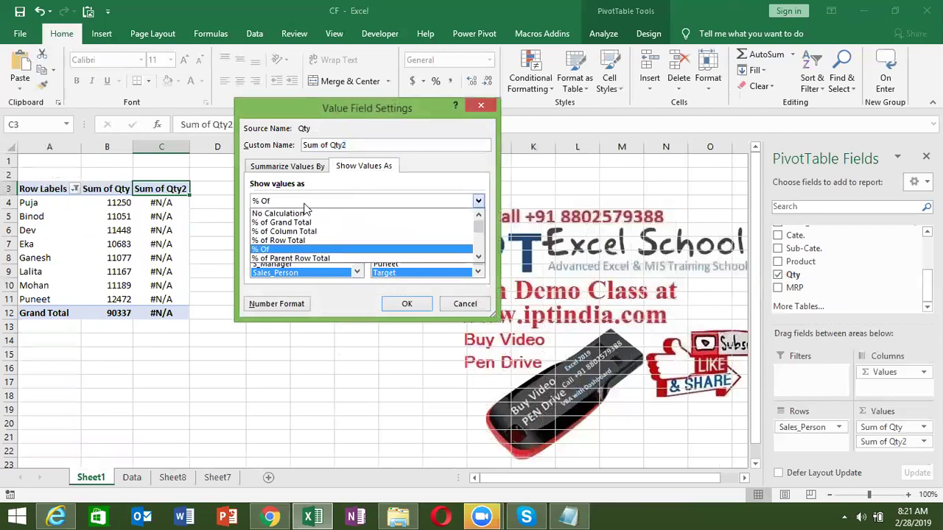
{"action": "key", "text": "Up"}
{"action": "key", "text": "Up"}
{"action": "key", "text": "Up"}
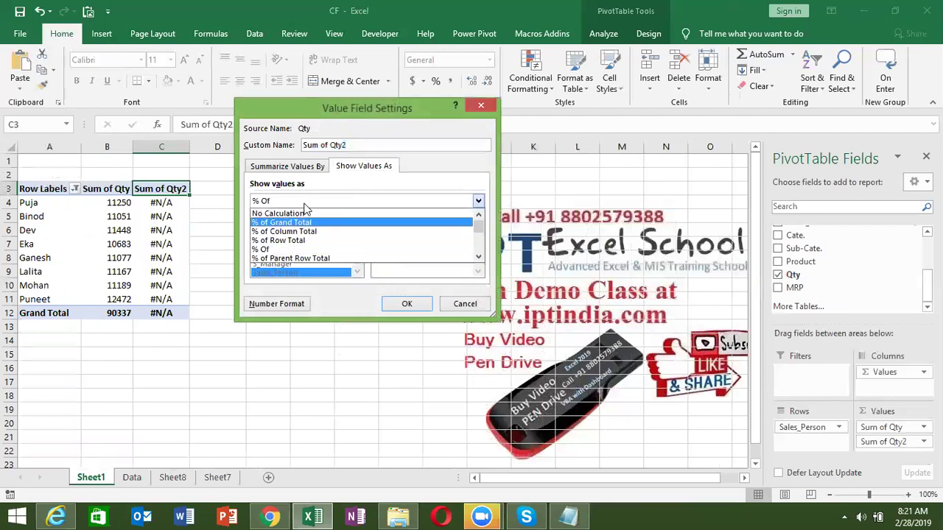
{"action": "key", "text": "Return"}
{"action": "key", "text": "Return"}
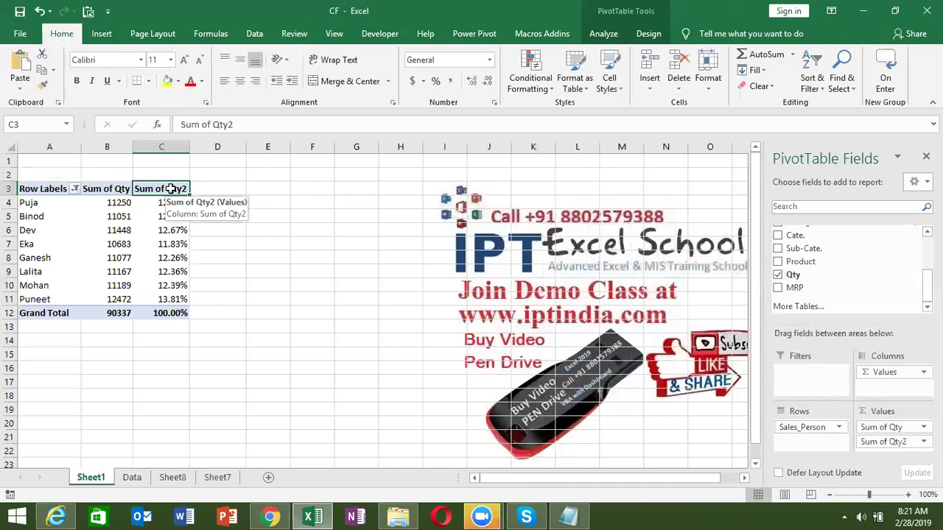
Recheck the calculation types and keep % of Grand Total, showing 11.83% to 13.81%.
{"action": "double_click", "coordinate": [170, 190]}
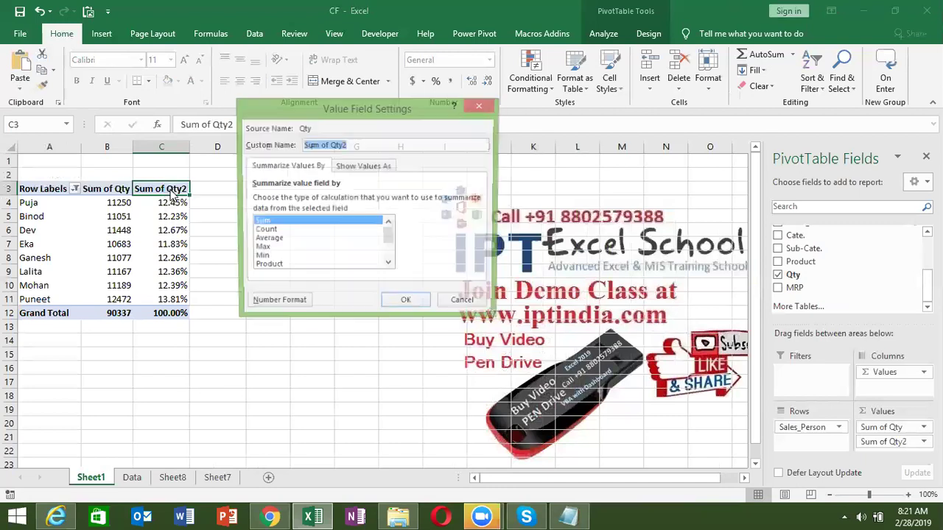
{"action": "left_click", "coordinate": [364, 168]}
{"action": "left_click", "coordinate": [347, 203]}
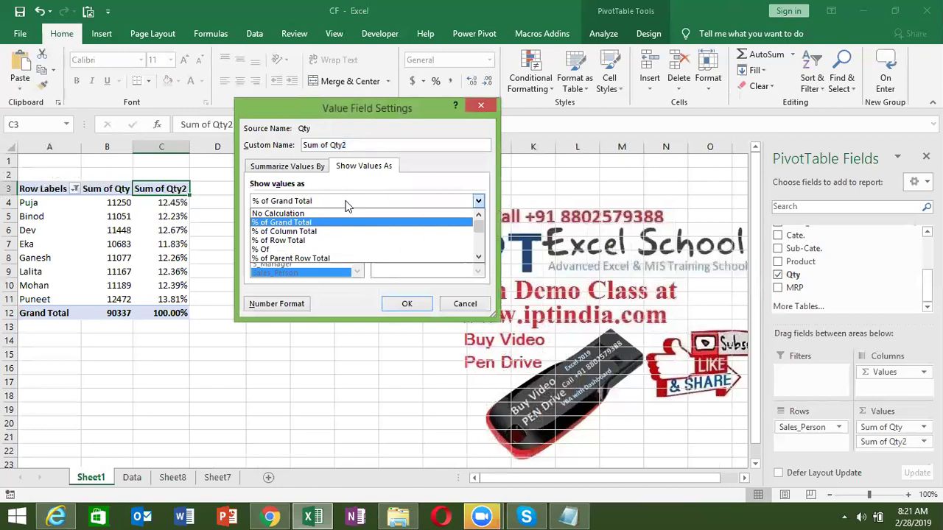
{"action": "key", "text": "Down"}
{"action": "key", "text": "Down"}
{"action": "key", "text": "Down"}
{"action": "key", "text": "Down"}
{"action": "key", "text": "Down"}
{"action": "key", "text": "Down"}
{"action": "key", "text": "Down"}
{"action": "key", "text": "Down"}
{"action": "key", "text": "Down"}
{"action": "key", "text": "Down"}
{"action": "key", "text": "Down"}
{"action": "key", "text": "Down"}
{"action": "key", "text": "Down"}
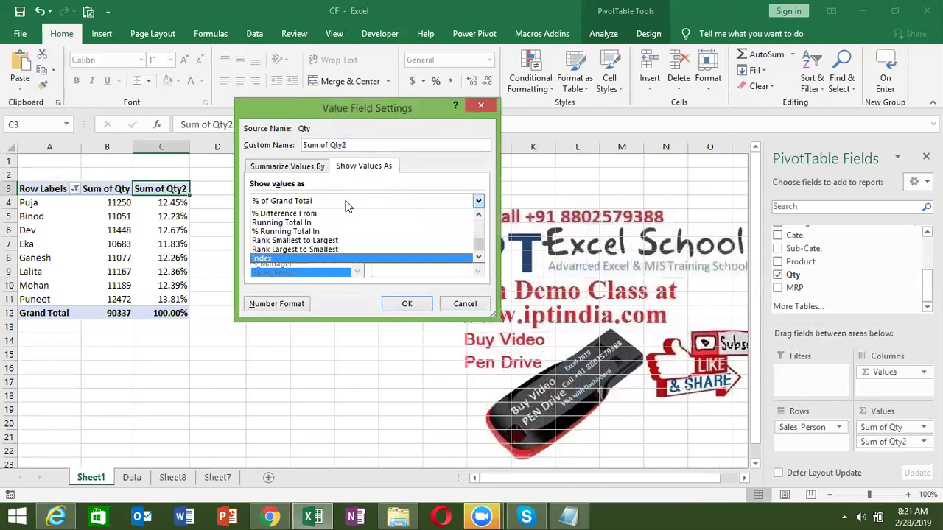
{"action": "key", "text": "Up"}
{"action": "key", "text": "Up"}
{"action": "key", "text": "Up"}
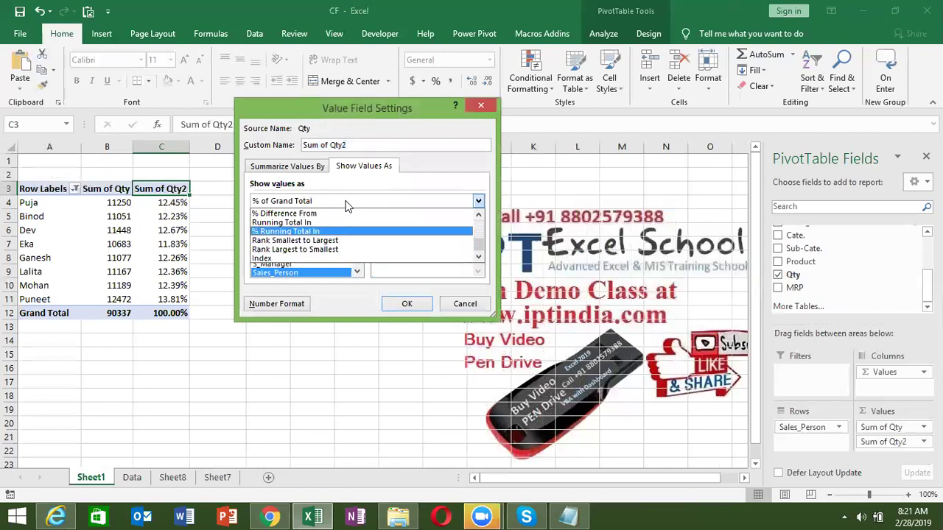
{"action": "key", "text": "Up"}
{"action": "key", "text": "Up"}
{"action": "key", "text": "Up"}
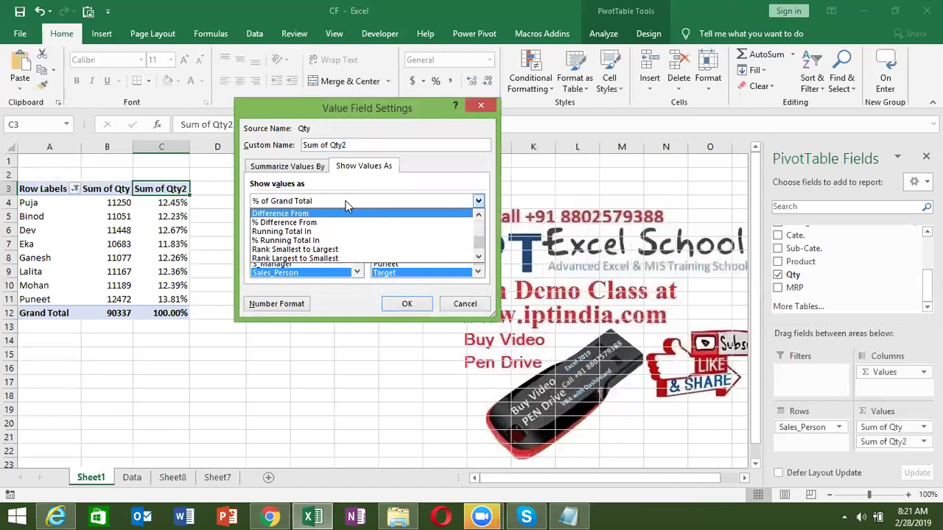
{"action": "key", "text": "Up"}
{"action": "key", "text": "Return"}
{"action": "key", "text": "Return"}
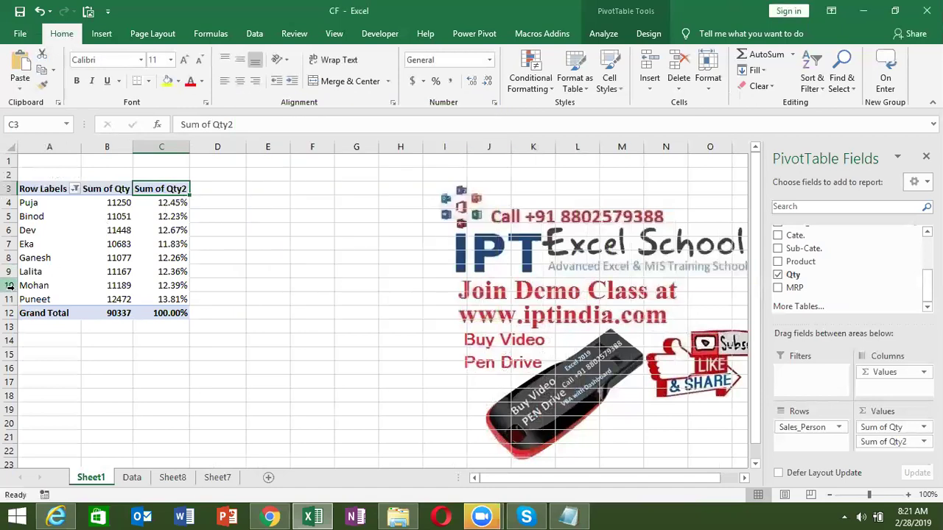
{"action": "left_click", "coordinate": [10, 287]}
{"action": "right_click", "coordinate": [9, 287]}
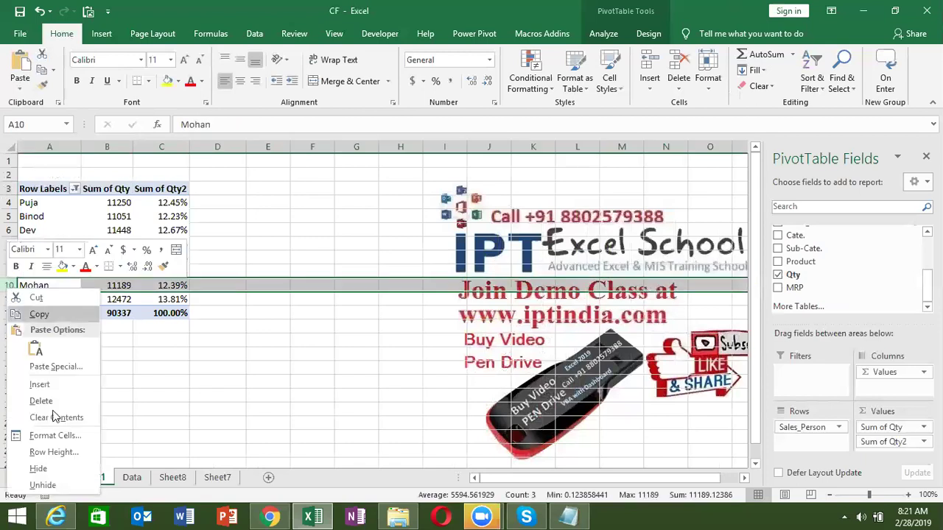
{"action": "left_click", "coordinate": [54, 470]}
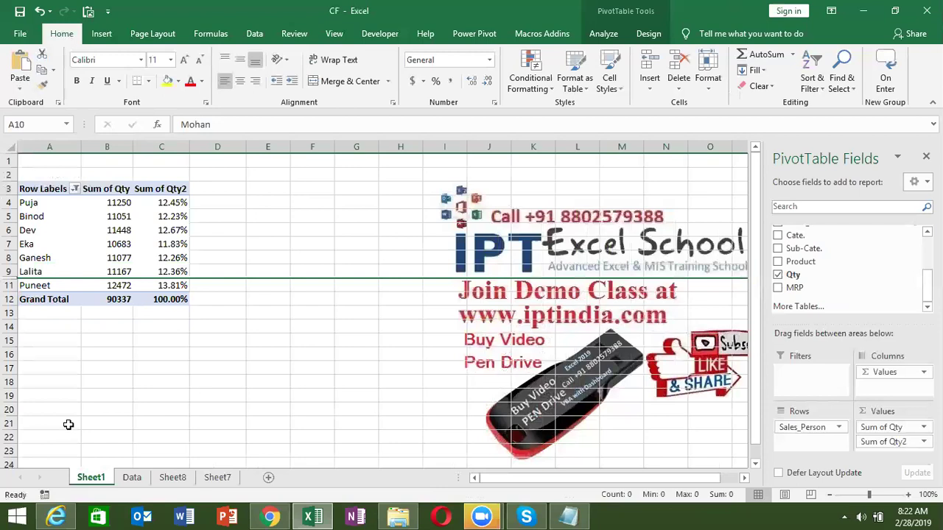
{"action": "key", "text": "ctrl+z"}
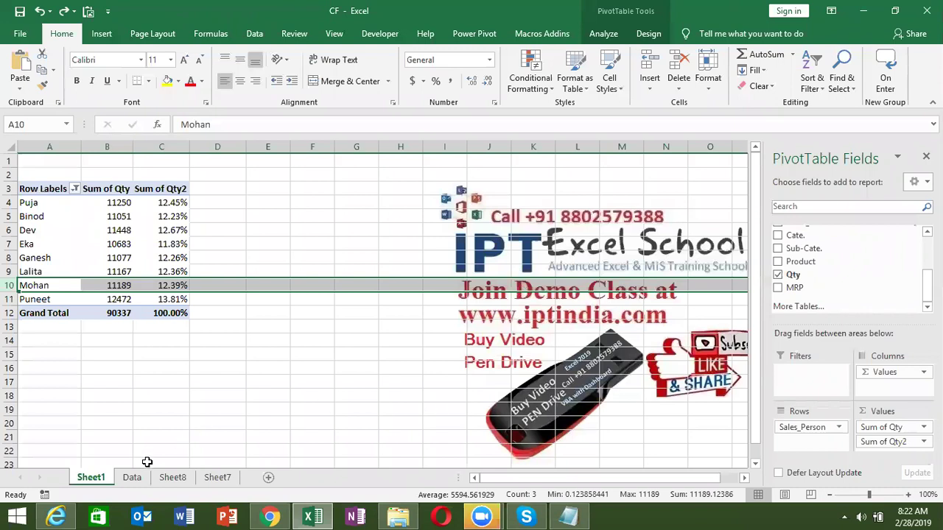
Select the Data sheet table A1:L1783, without the Target row, and start a new PivotTable.
{"action": "left_click", "coordinate": [131, 478]}
{"action": "left_click", "coordinate": [83, 244]}
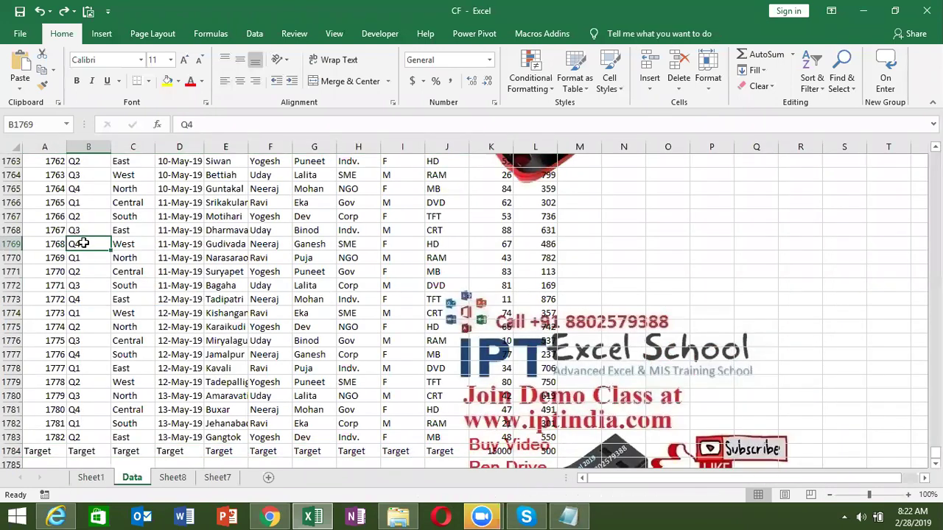
{"action": "key", "text": "ctrl+Up"}
{"action": "key", "text": "Right"}
{"action": "key", "text": "Right"}
{"action": "key", "text": "Right"}
{"action": "key", "text": "Right"}
{"action": "key", "text": "Right"}
{"action": "key", "text": "Right"}
{"action": "key", "text": "Right"}
{"action": "key", "text": "Right"}
{"action": "key", "text": "shift+Right"}
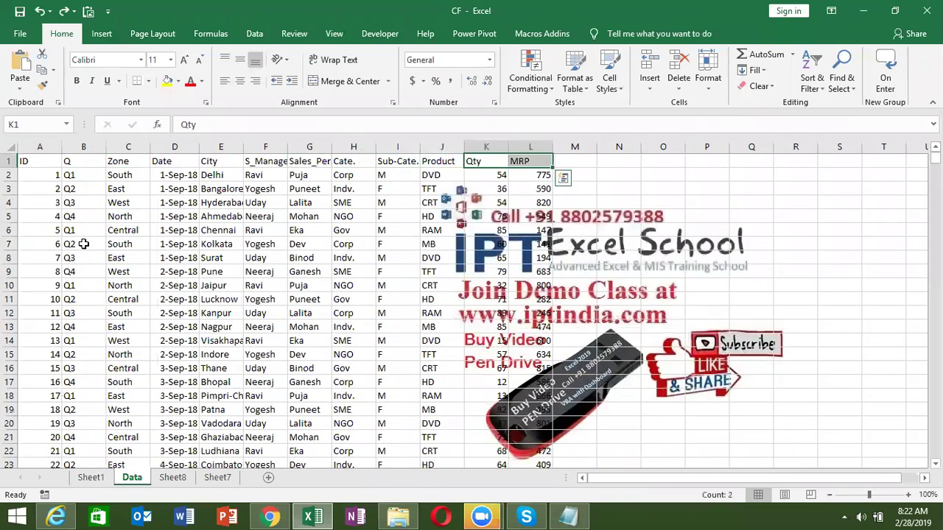
{"action": "key", "text": "Left"}
{"action": "key", "text": "Right"}
{"action": "key", "text": "Right"}
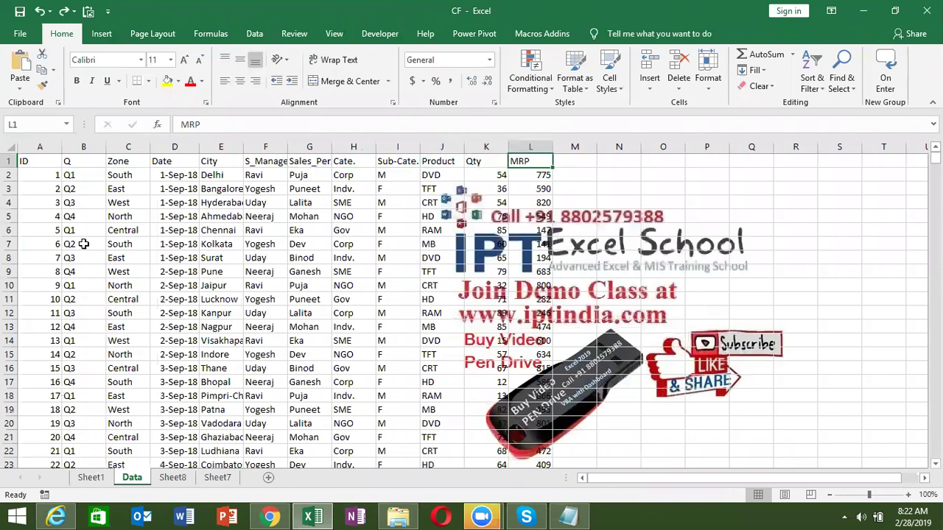
{"action": "key", "text": "ctrl+shift+Left"}
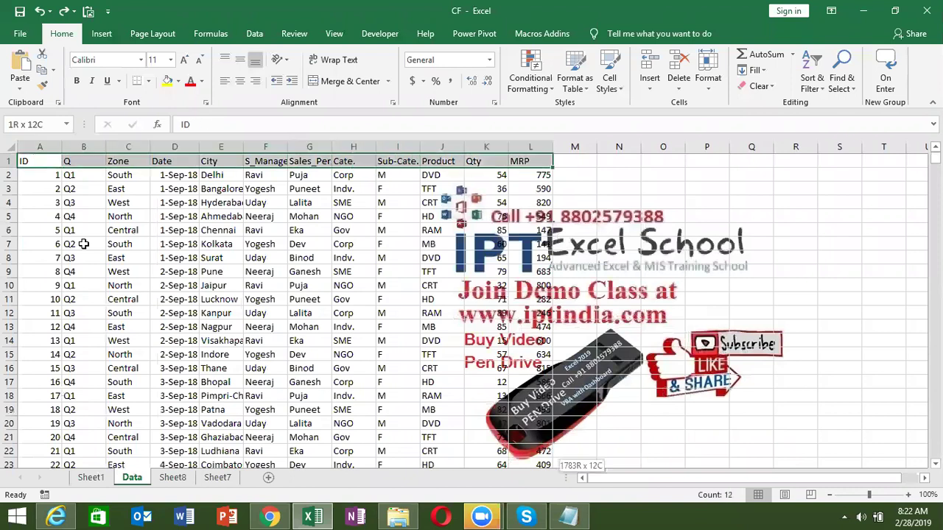
{"action": "key", "text": "ctrl+shift+Down"}
{"action": "key", "text": "shift+Up"}
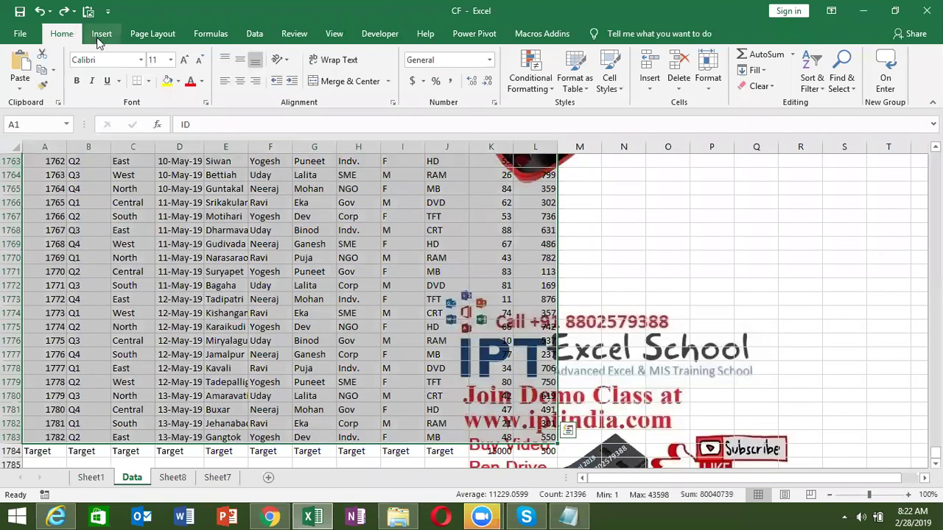
{"action": "left_click", "coordinate": [102, 34]}
{"action": "left_click", "coordinate": [26, 66]}
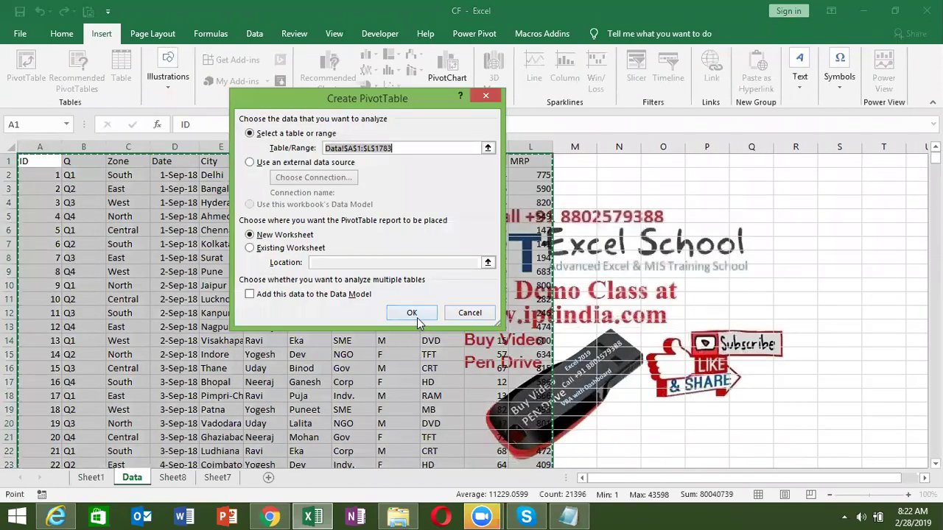
Create the pivot on new Sheet2 with Zone as rows and Sum of Qty, totalling 90337.
{"action": "left_click", "coordinate": [415, 314]}
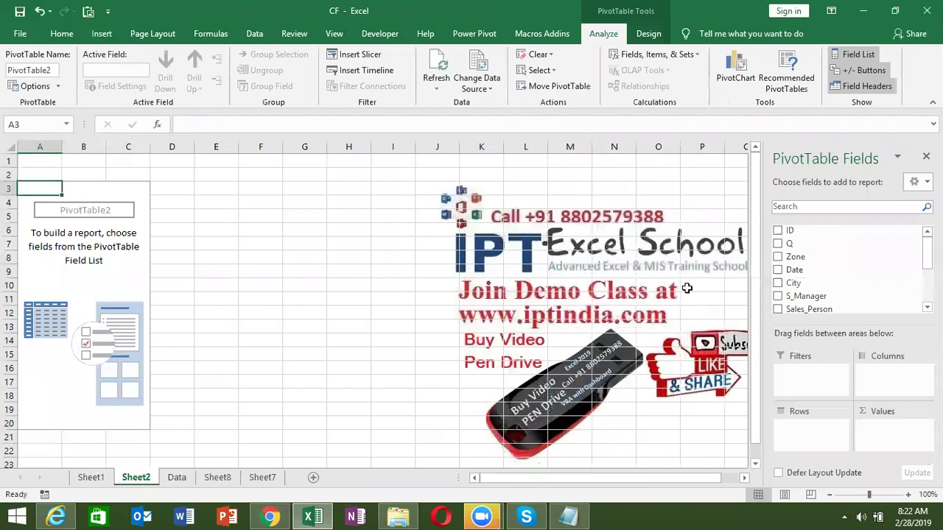
{"action": "left_click_drag", "start_coordinate": [819, 257], "coordinate": [823, 429]}
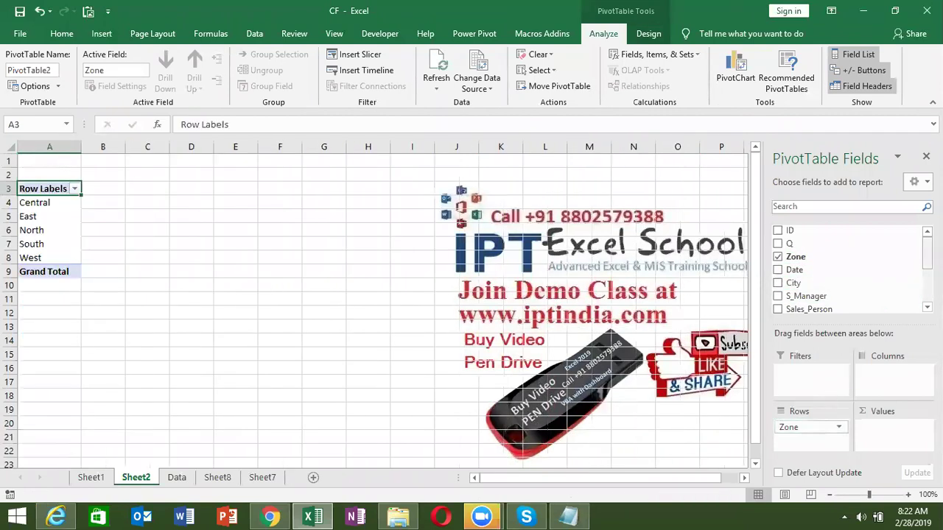
{"action": "scroll", "coordinate": [848, 269], "scroll_direction": "down", "scroll_amount": 3}
{"action": "left_click_drag", "start_coordinate": [792, 275], "coordinate": [877, 424]}
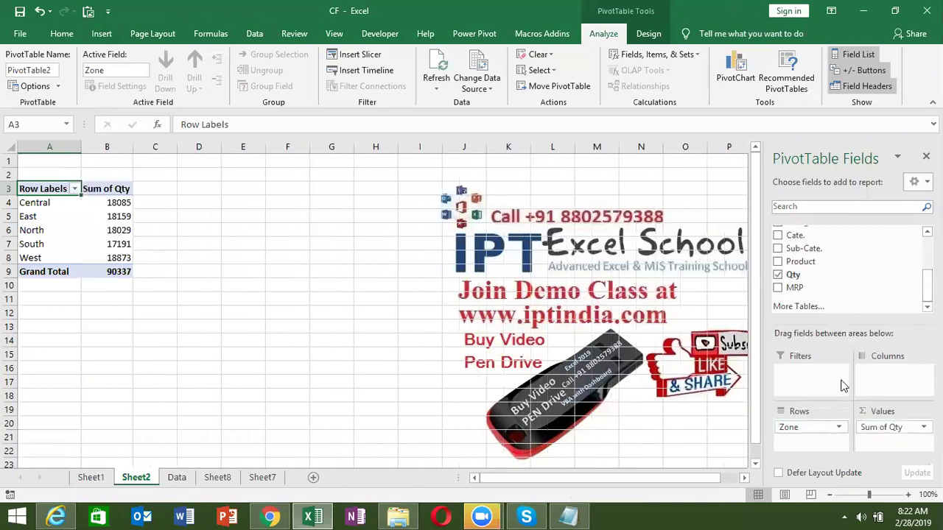
{"action": "mouse_move", "coordinate": [801, 288]}
{"action": "left_mouse_down"}
{"action": "mouse_move", "coordinate": [884, 446]}
{"action": "mouse_move", "coordinate": [835, 300]}
{"action": "left_mouse_up"}
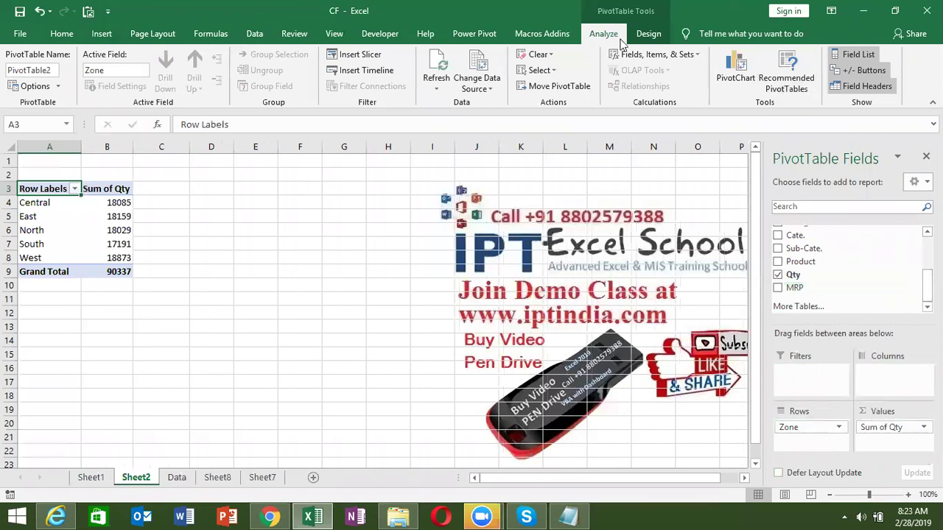
Start a new calculated field named Amt.
{"action": "left_click", "coordinate": [635, 55]}
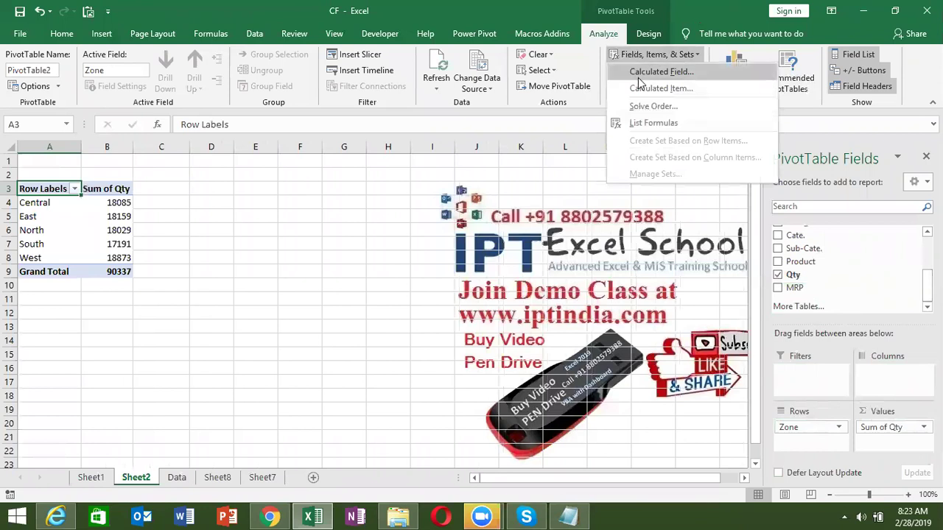
{"action": "left_click", "coordinate": [639, 74]}
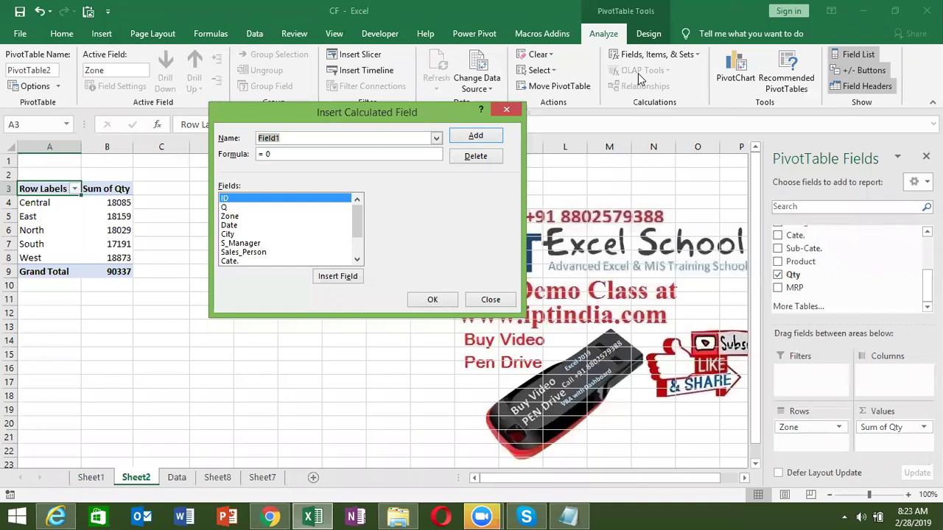
{"action": "type", "text": "Amt"}
{"action": "key", "text": "Tab"}
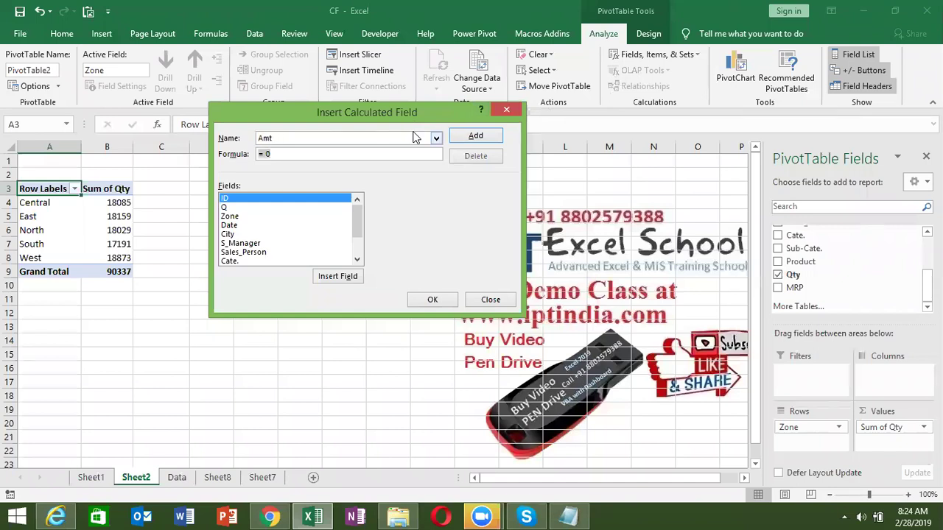
{"action": "type", "text": "="}
{"action": "scroll", "coordinate": [233, 258], "scroll_direction": "down", "scroll_amount": 2}
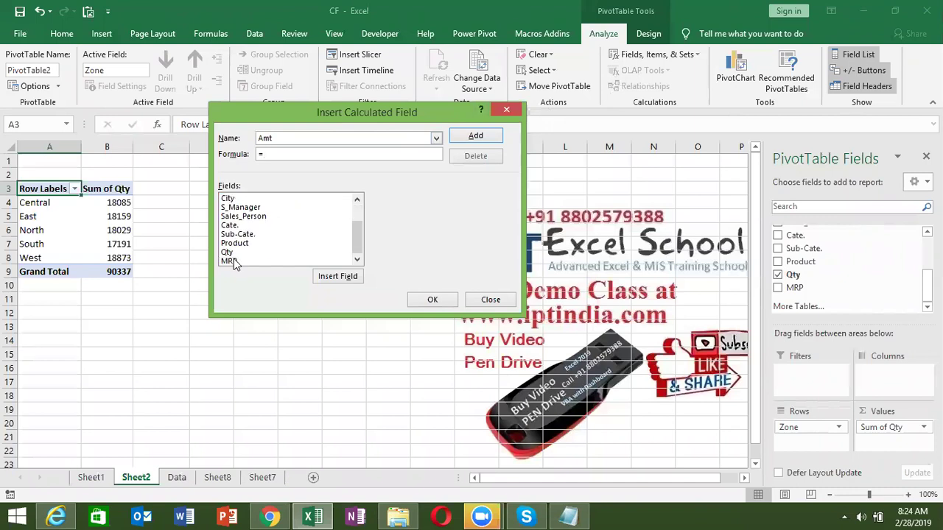
{"action": "left_click", "coordinate": [233, 253]}
{"action": "left_click", "coordinate": [333, 282]}
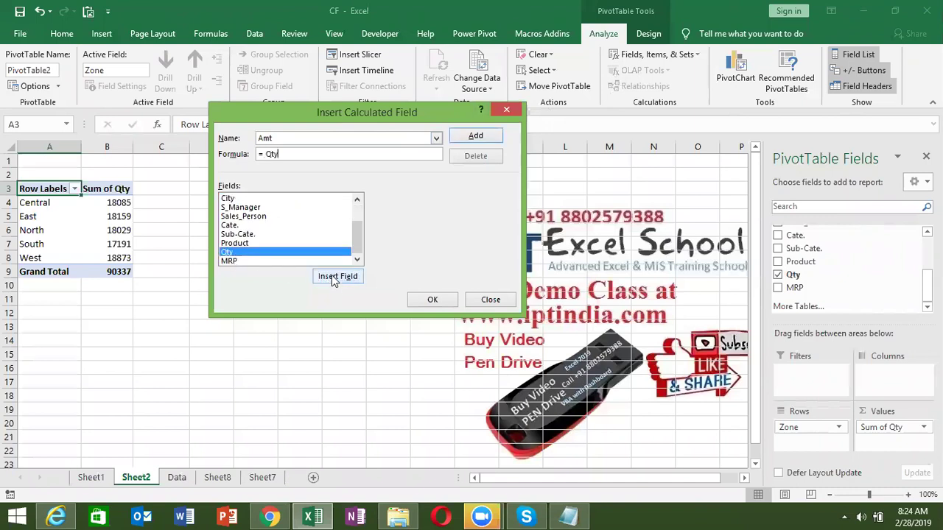
{"action": "type", "text": "*"}
{"action": "left_click", "coordinate": [274, 261]}
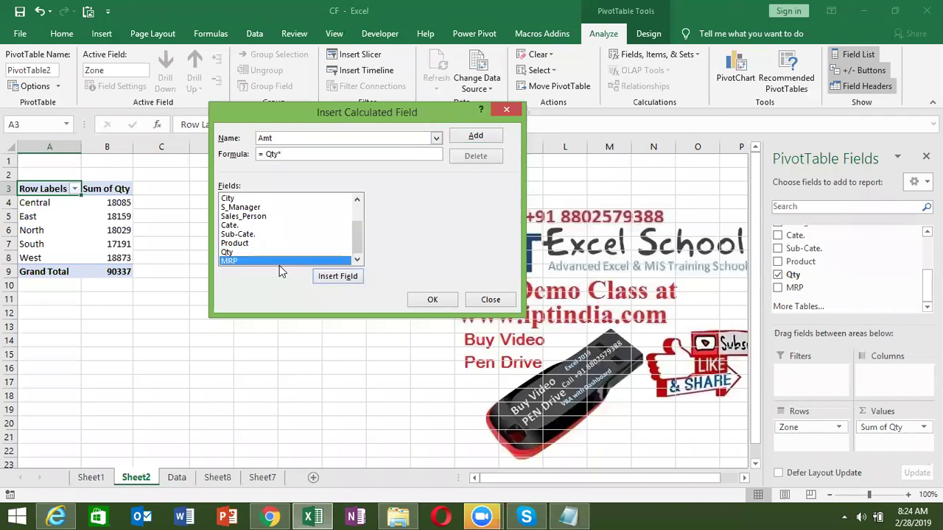
{"action": "left_click", "coordinate": [326, 280]}
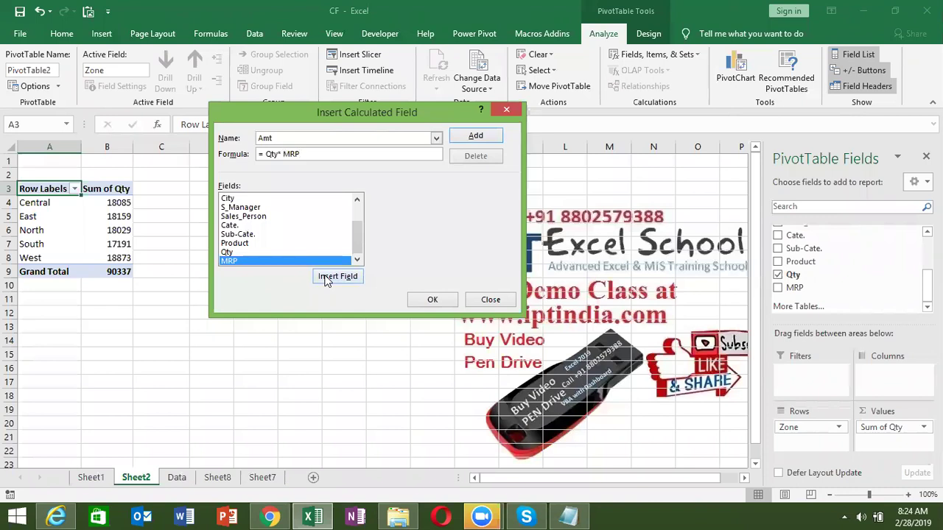
{"action": "left_click", "coordinate": [473, 144]}
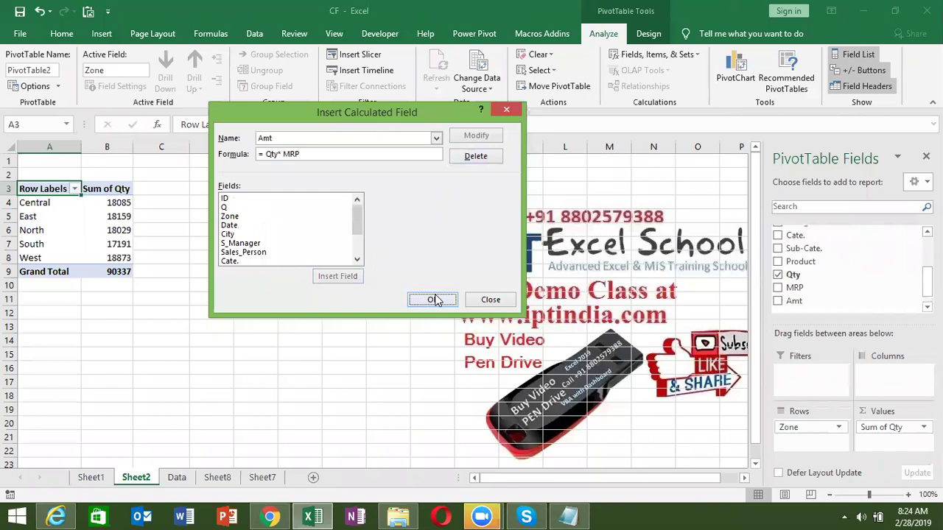
{"action": "left_click", "coordinate": [435, 300]}
{"action": "left_click", "coordinate": [166, 204]}
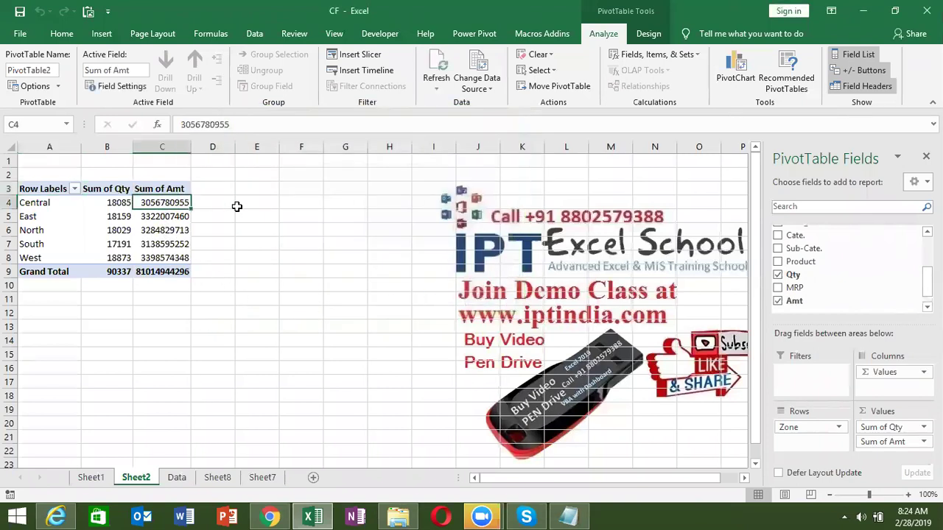
{"action": "key", "text": "Down"}
{"action": "key", "text": "Down"}
{"action": "key", "text": "Down"}
{"action": "key", "text": "Down"}
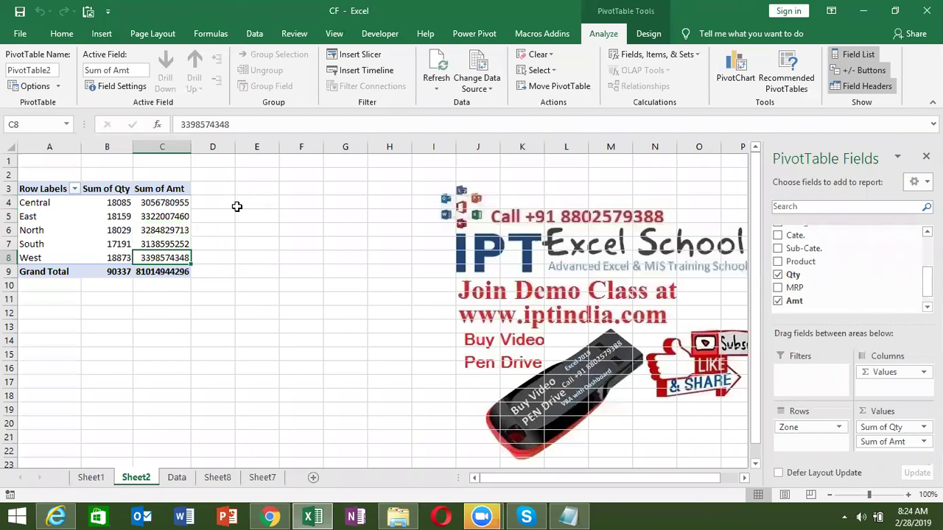
{"action": "left_click", "coordinate": [120, 210]}
{"action": "left_click", "coordinate": [174, 479]}
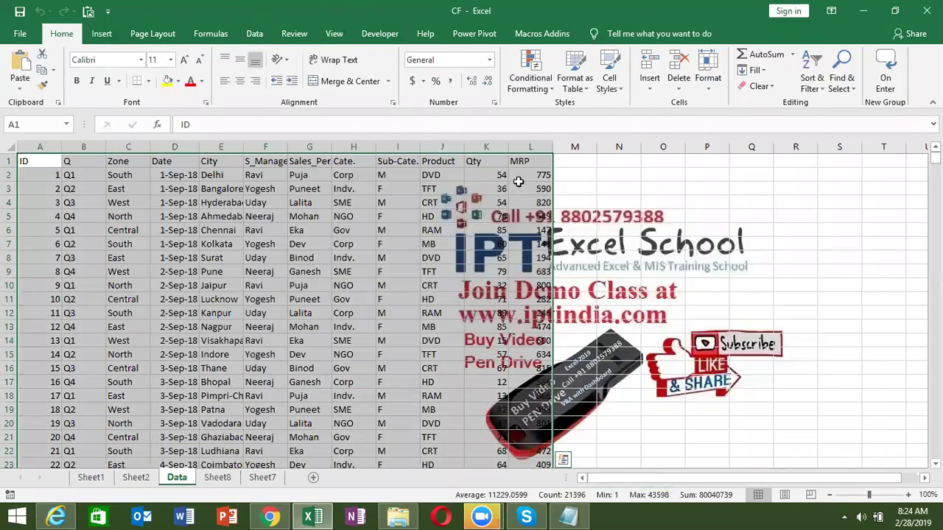
{"action": "left_click", "coordinate": [587, 171]}
{"action": "type", "text": "="}
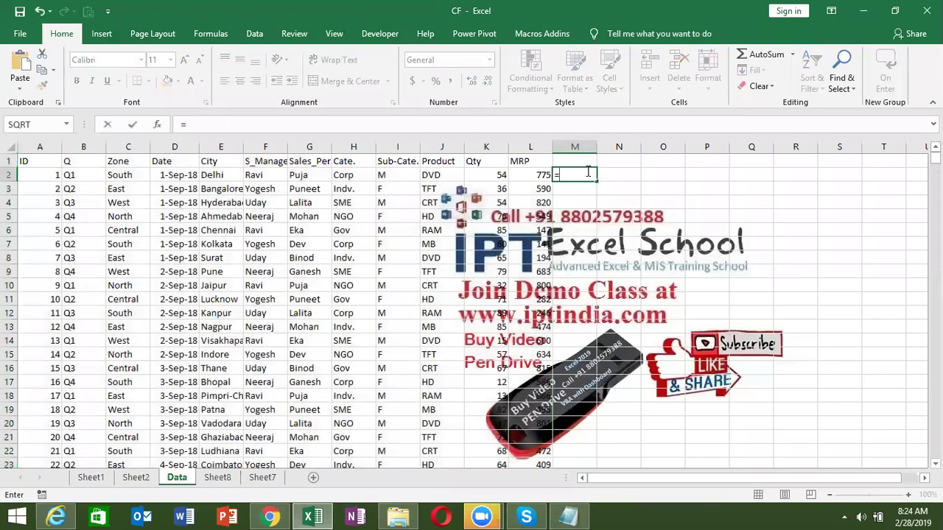
{"action": "key", "text": "Left"}
{"action": "key", "text": "Left"}
{"action": "type", "text": "*"}
{"action": "key", "text": "Left"}
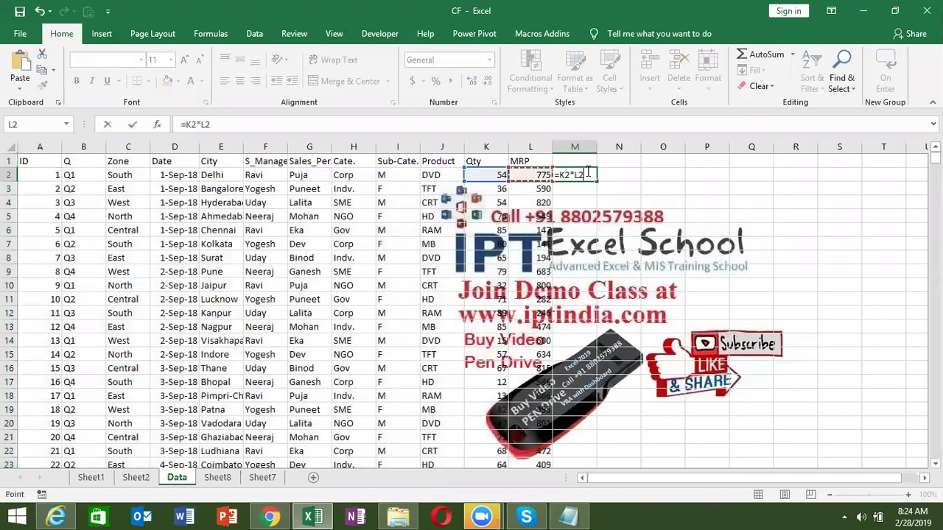
{"action": "key", "text": "Return"}
{"action": "left_click_drag", "start_coordinate": [587, 171], "coordinate": [582, 189]}
{"action": "key", "text": "Delete"}
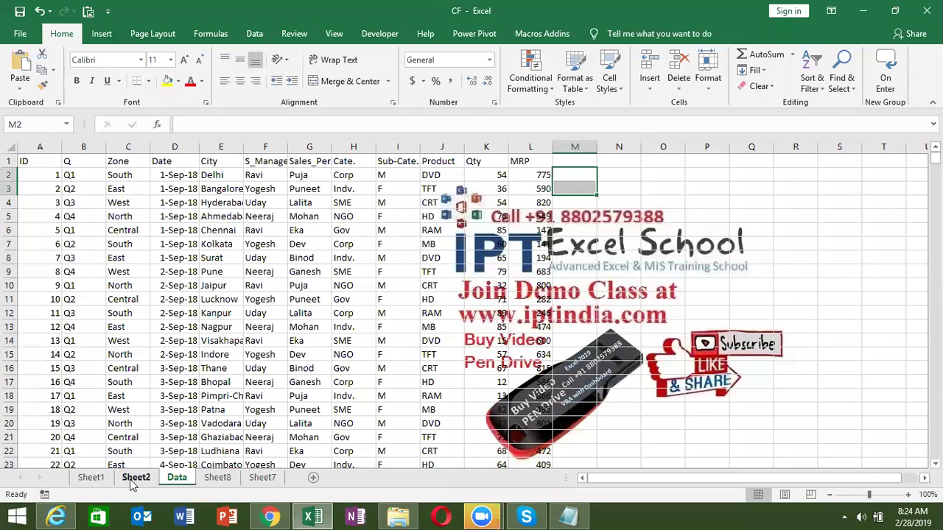
{"action": "left_click", "coordinate": [136, 479]}
{"action": "left_click", "coordinate": [165, 214]}
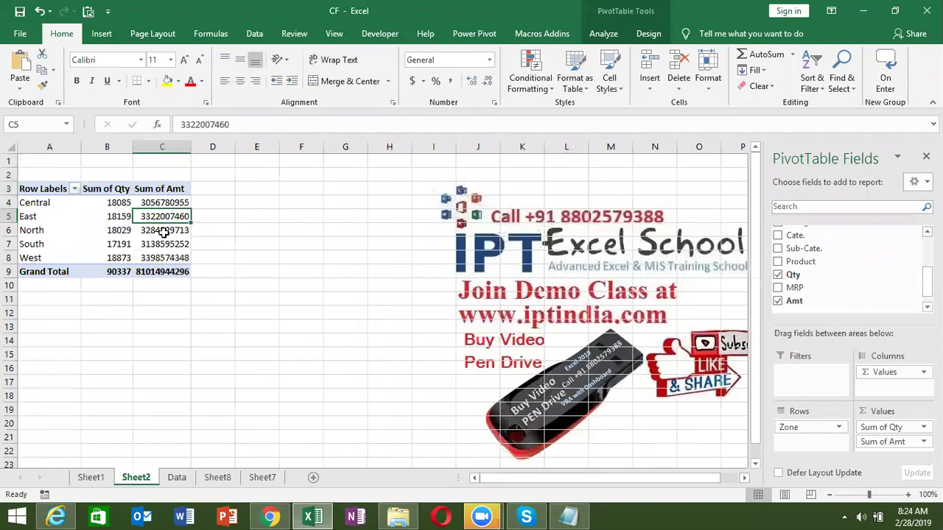
{"action": "left_click", "coordinate": [163, 204]}
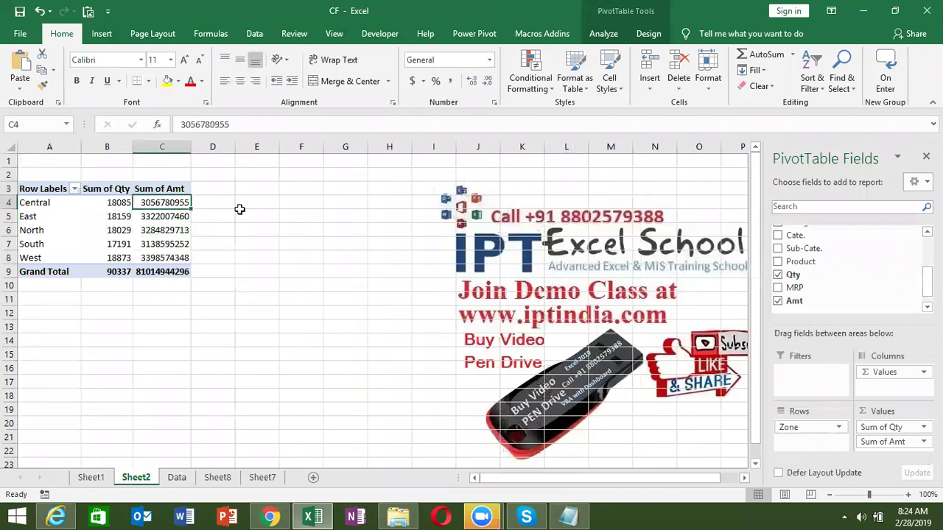
{"action": "left_click", "coordinate": [176, 479]}
{"action": "left_click", "coordinate": [94, 480]}
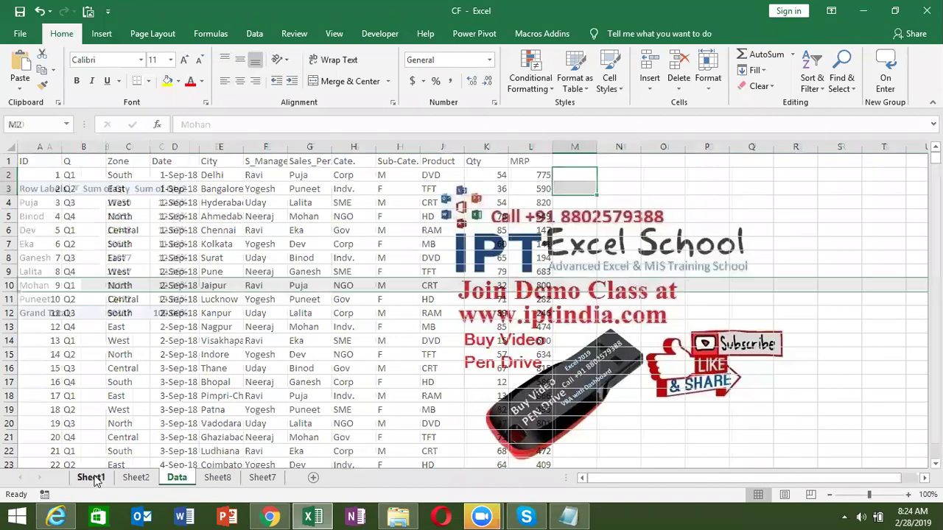
{"action": "left_click", "coordinate": [135, 478]}
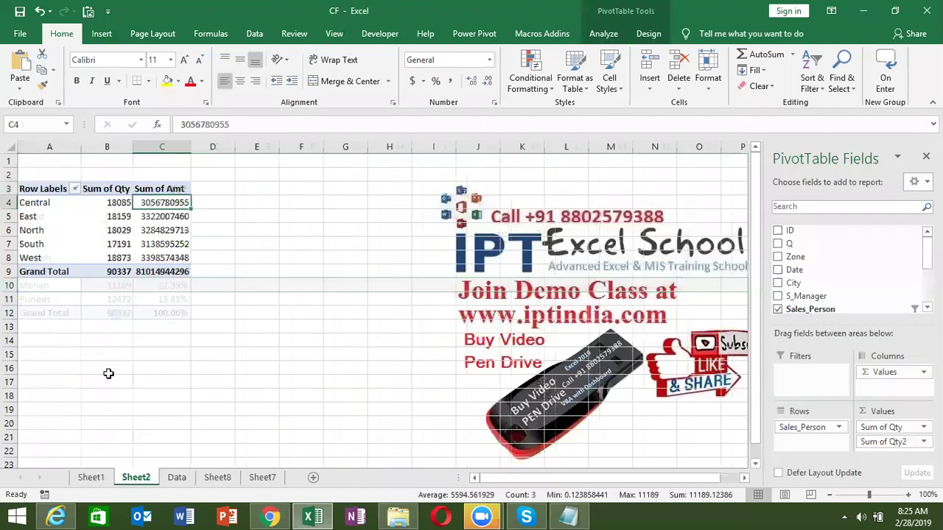
Begin another calculated field and name it Tax.
{"action": "right_click", "coordinate": [122, 248]}
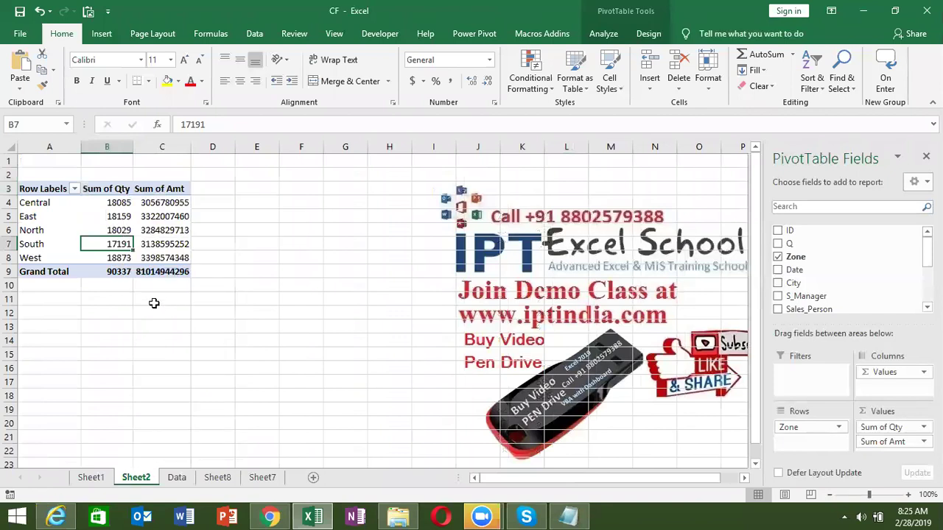
{"action": "left_click", "coordinate": [604, 34]}
{"action": "left_click", "coordinate": [635, 59]}
{"action": "left_click", "coordinate": [648, 72]}
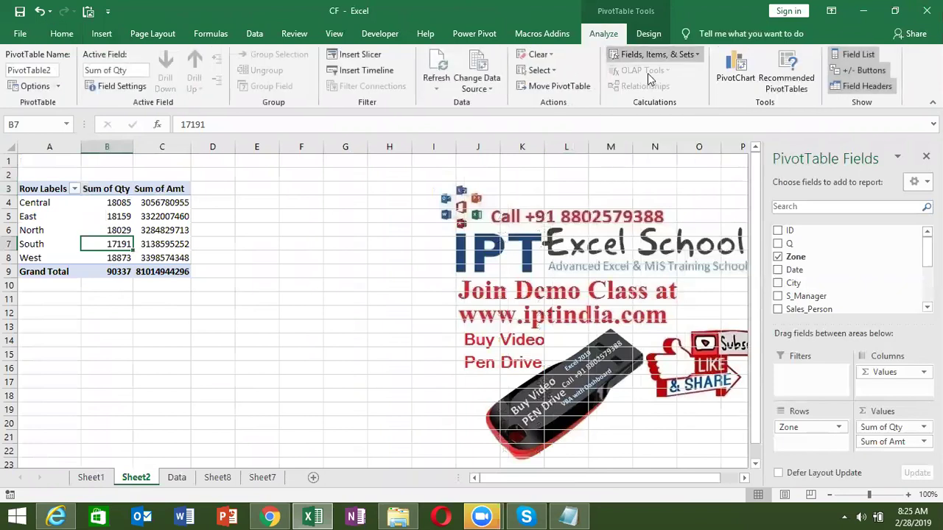
{"action": "left_click_drag", "start_coordinate": [331, 118], "coordinate": [428, 160]}
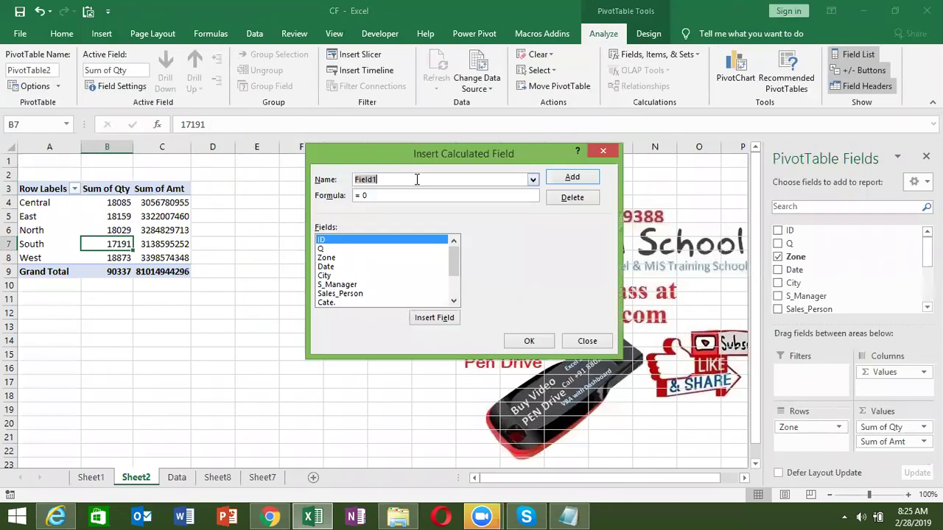
{"action": "type", "text": "T"}
{"action": "type", "text": "ax"}
{"action": "key", "text": "Tab"}
{"action": "key", "text": "BackSpace"}
{"action": "scroll", "coordinate": [459, 288], "scroll_direction": "down", "scroll_amount": 2}
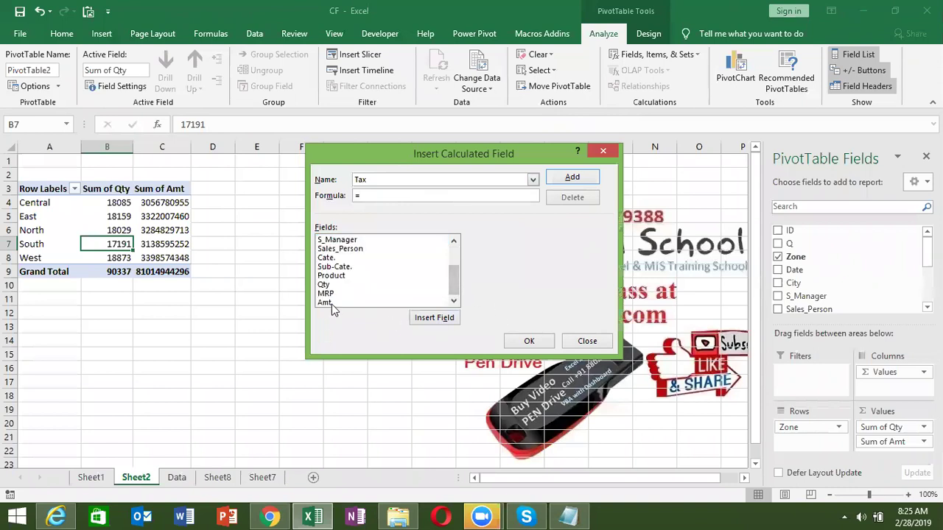
{"action": "left_click", "coordinate": [332, 303]}
{"action": "left_click", "coordinate": [426, 319]}
{"action": "type", "text": "*18"}
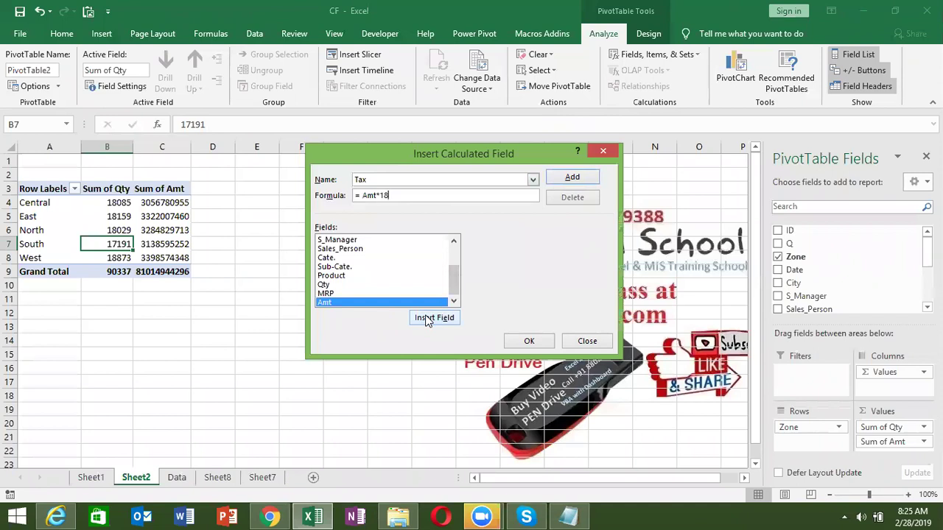
{"action": "type", "text": "%"}
{"action": "left_click", "coordinate": [578, 178]}
{"action": "left_click", "coordinate": [529, 342]}
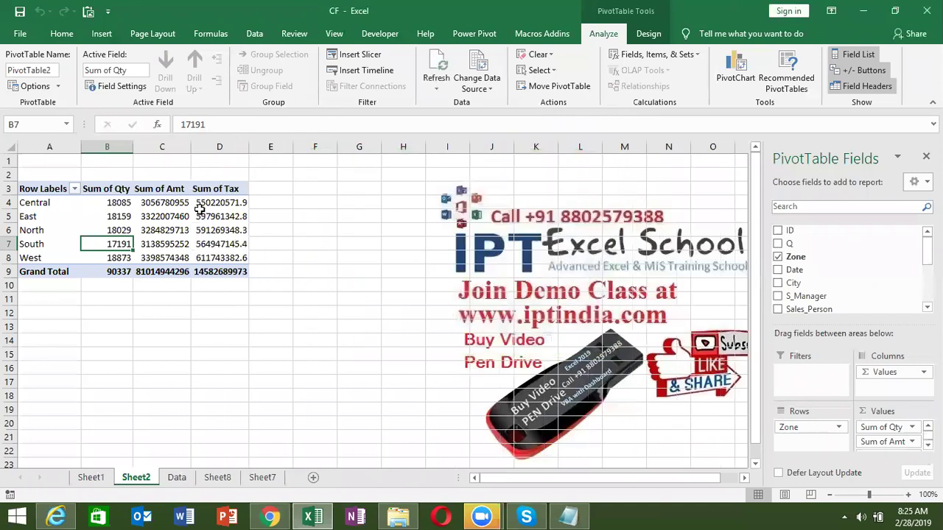
{"action": "mouse_move", "coordinate": [224, 266]}
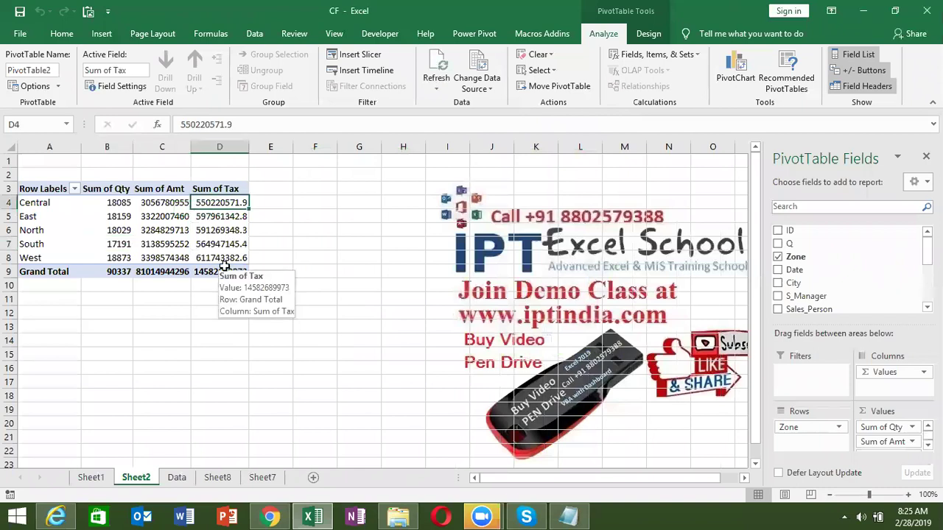
{"action": "left_click", "coordinate": [667, 55]}
{"action": "left_click", "coordinate": [660, 72]}
{"action": "type", "text": "Com"}
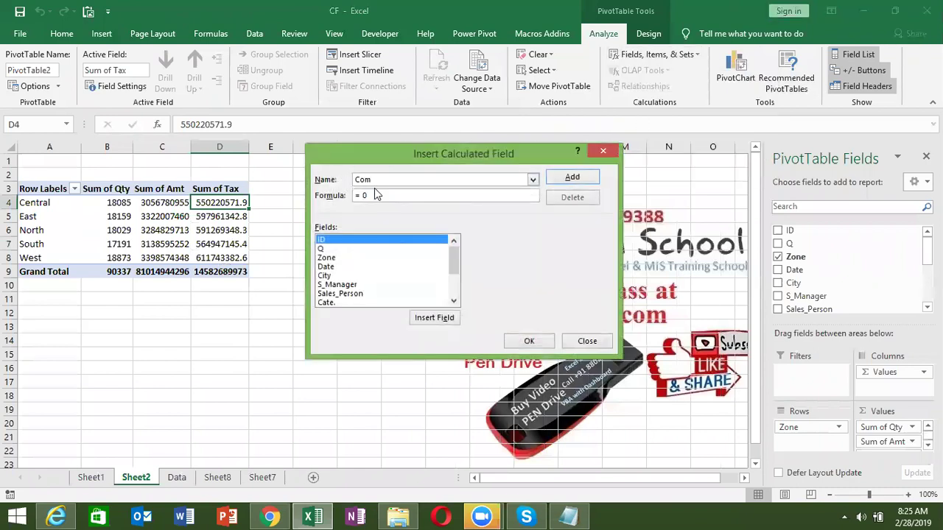
{"action": "left_click", "coordinate": [376, 194]}
{"action": "key", "text": "BackSpace"}
{"action": "key", "text": "BackSpace"}
{"action": "left_click", "coordinate": [457, 289]}
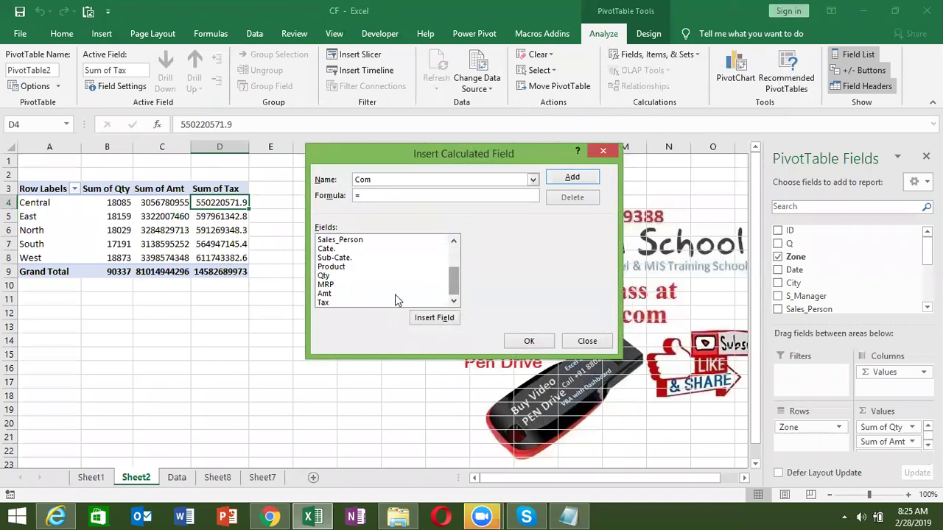
{"action": "left_click", "coordinate": [369, 302]}
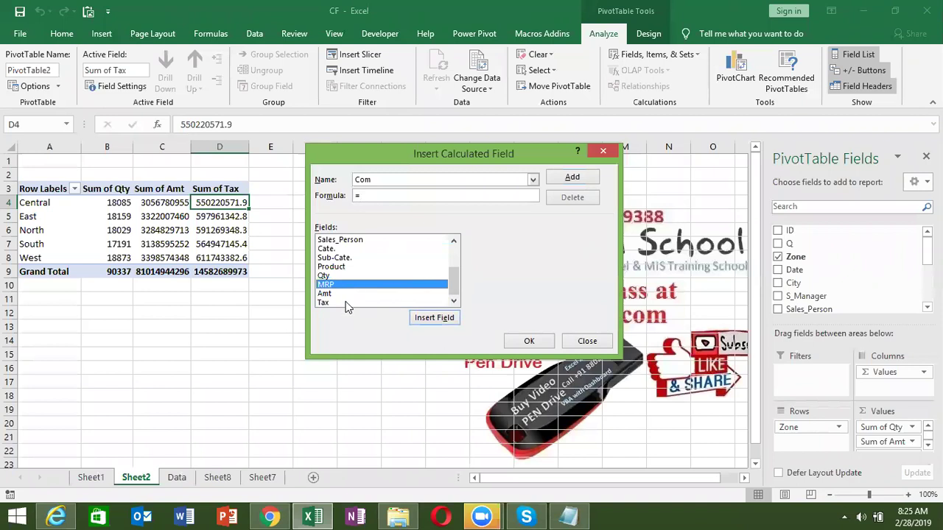
{"action": "left_click", "coordinate": [347, 294]}
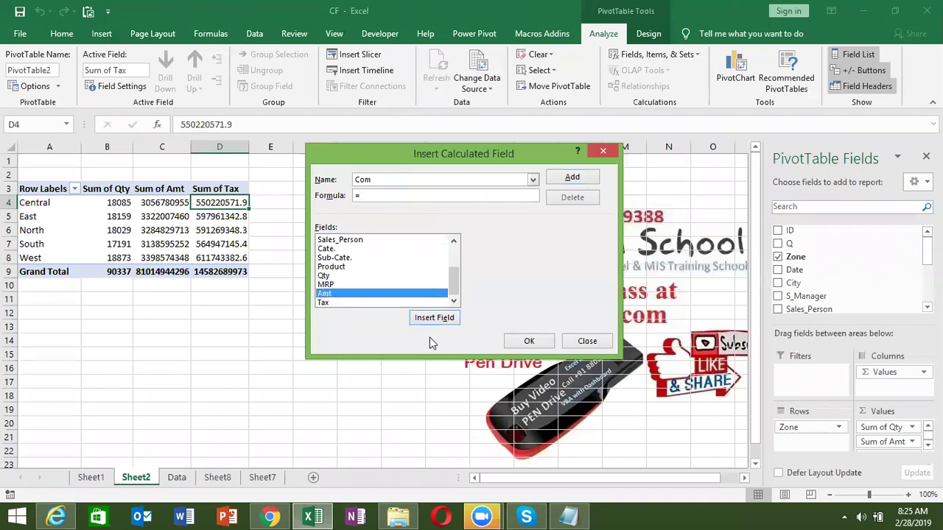
{"action": "left_click", "coordinate": [422, 320]}
{"action": "type", "text": "*2"}
{"action": "type", "text": "%"}
{"action": "left_click", "coordinate": [572, 178]}
{"action": "left_click", "coordinate": [529, 343]}
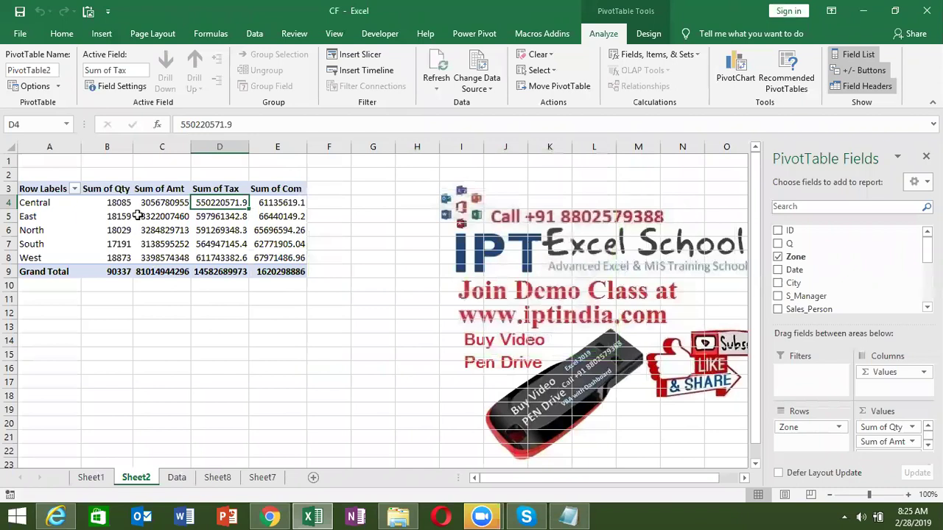
Create a calculated field named Total whose formula begins =Amt.
{"action": "left_click", "coordinate": [643, 56]}
{"action": "left_click", "coordinate": [645, 72]}
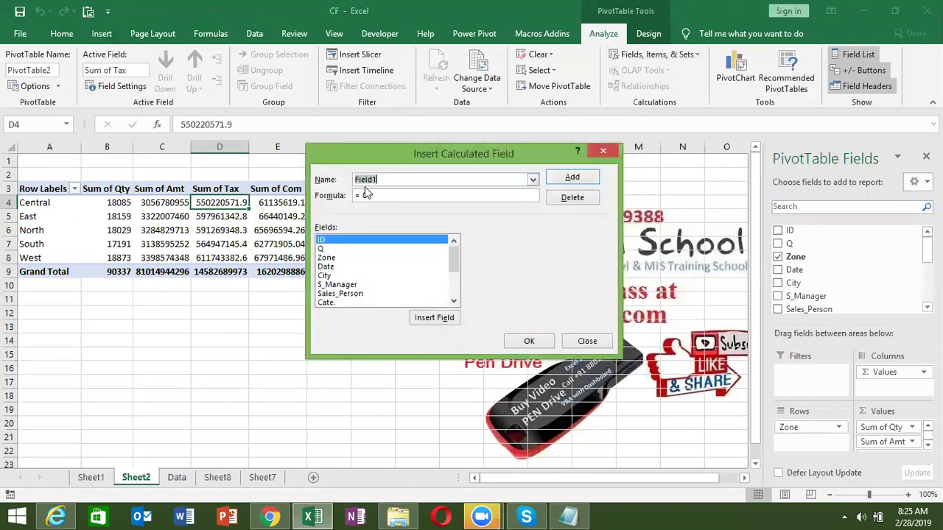
{"action": "type", "text": "Total"}
{"action": "left_click_drag", "start_coordinate": [371, 195], "coordinate": [298, 197]}
{"action": "type", "text": "="}
{"action": "left_click_drag", "start_coordinate": [453, 254], "coordinate": [448, 293]}
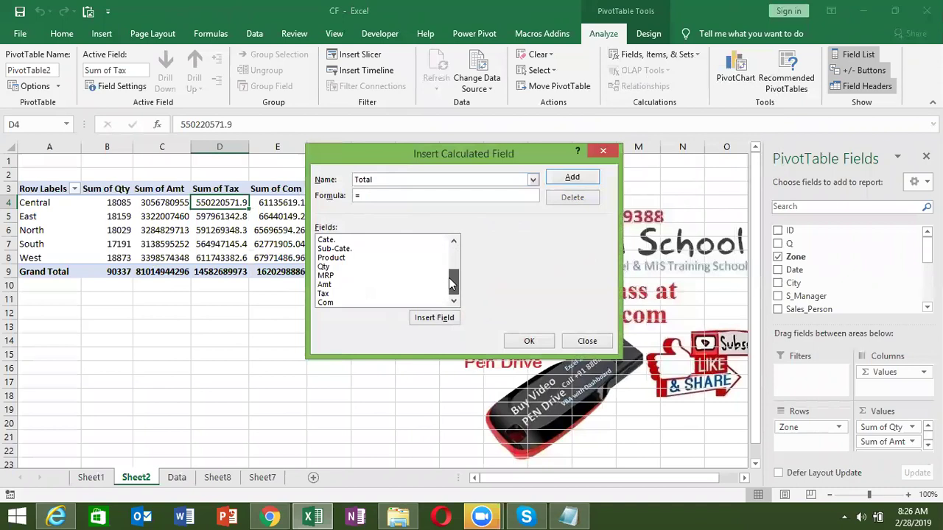
{"action": "left_click", "coordinate": [325, 275]}
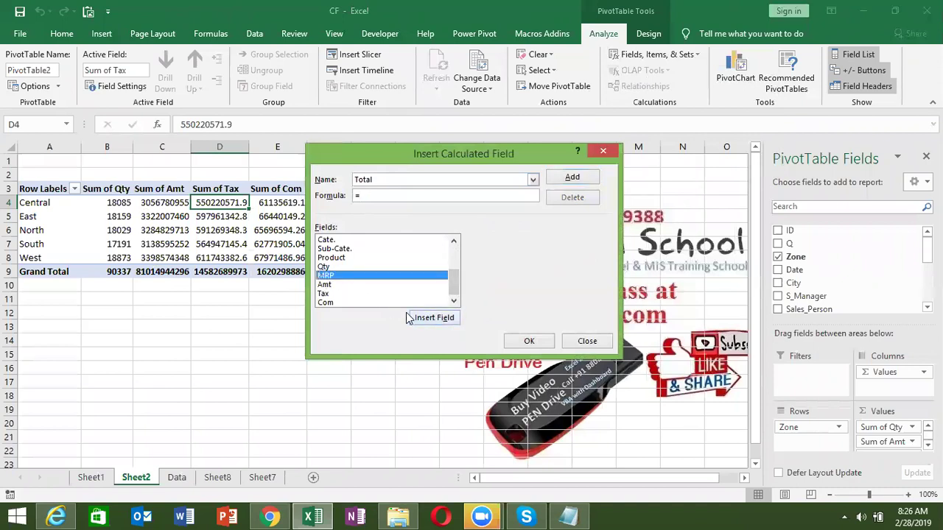
{"action": "left_click", "coordinate": [325, 285]}
{"action": "left_click", "coordinate": [443, 319]}
Complete the Total formula as =Amt+Tax+Com and add it to the pivot table.
{"action": "type", "text": "+"}
{"action": "left_click", "coordinate": [348, 293]}
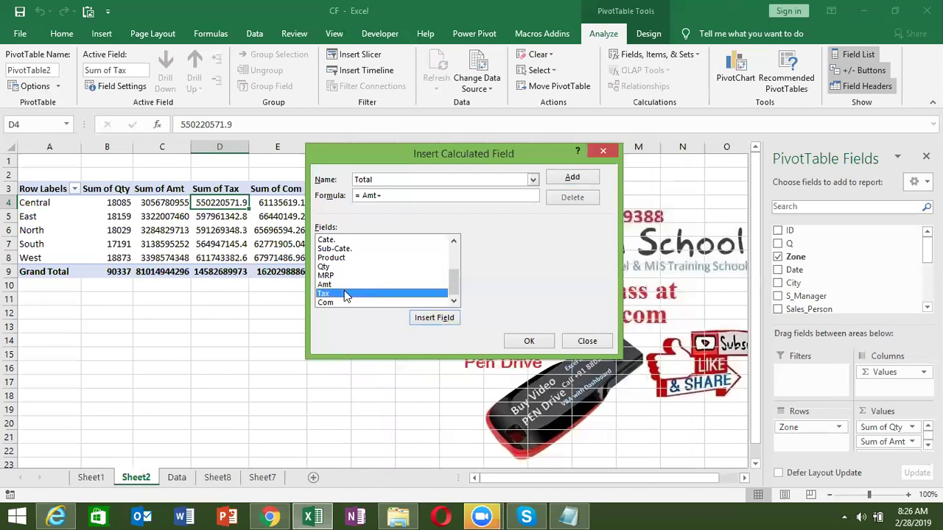
{"action": "left_click", "coordinate": [415, 322]}
{"action": "type", "text": "+"}
{"action": "left_click", "coordinate": [326, 303]}
{"action": "left_click", "coordinate": [439, 321]}
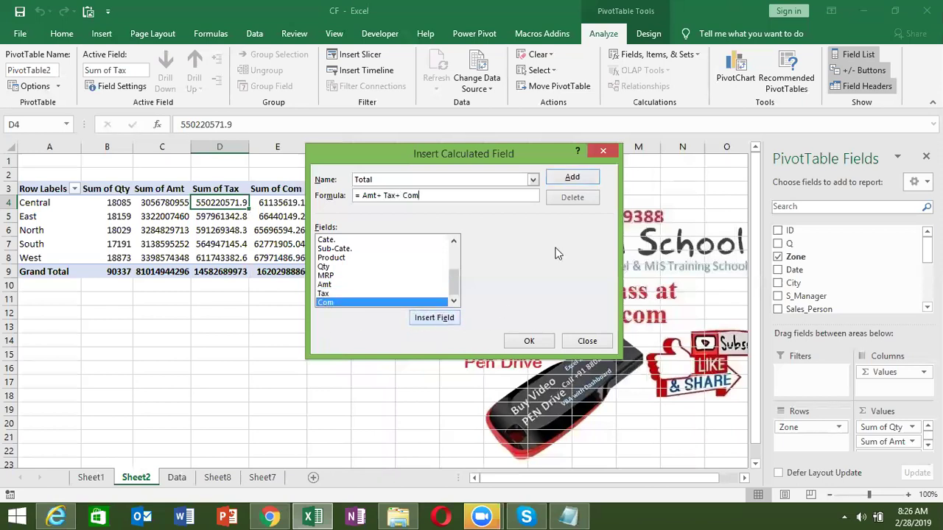
{"action": "left_click", "coordinate": [572, 177]}
{"action": "left_click", "coordinate": [529, 341]}
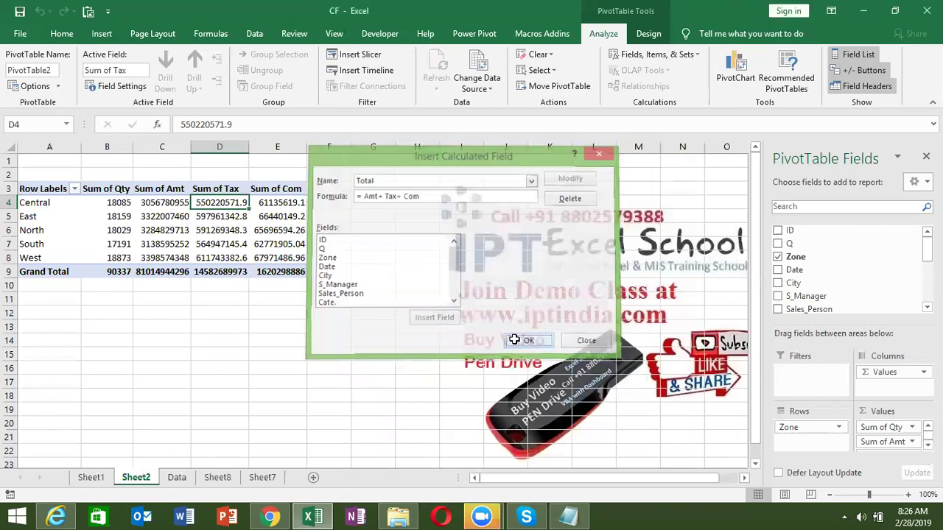
Check the Sum of Total values against the Com and Tax columns.
{"action": "left_click_drag", "start_coordinate": [338, 203], "coordinate": [341, 276]}
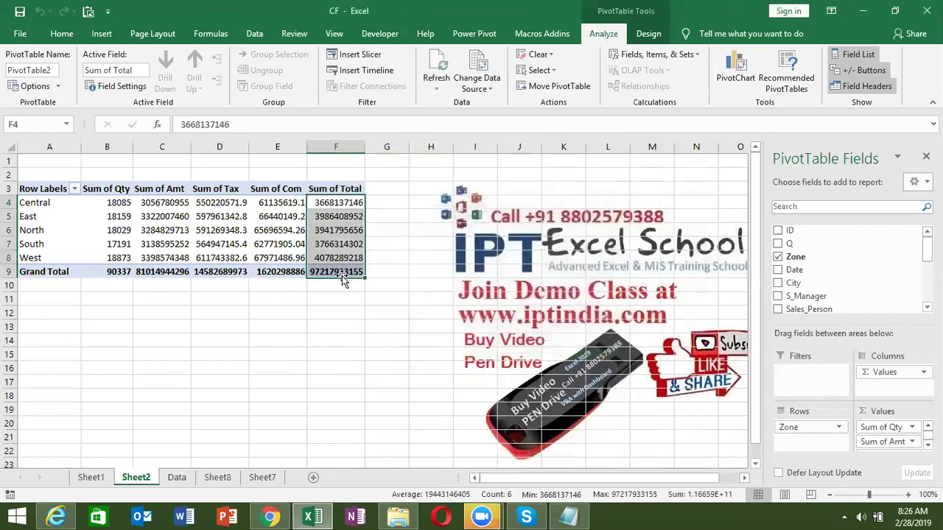
{"action": "left_click", "coordinate": [340, 206]}
{"action": "left_click", "coordinate": [280, 207]}
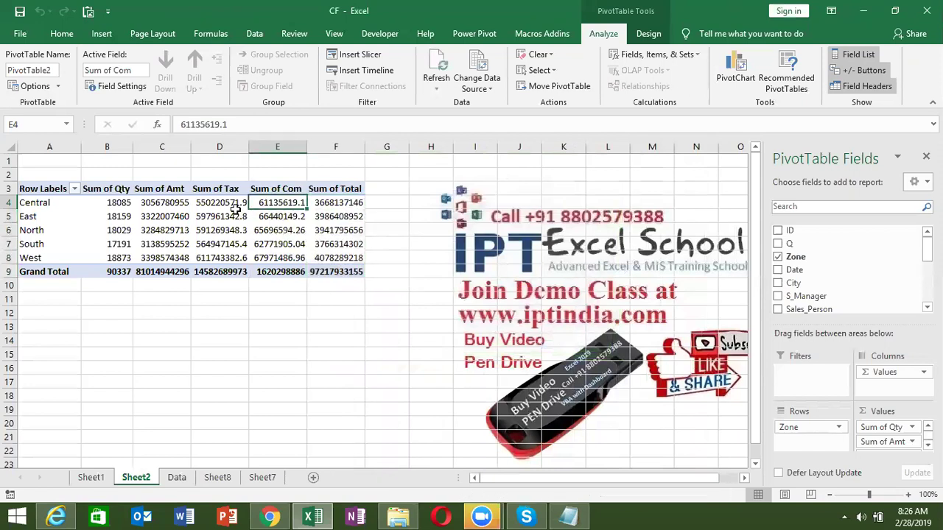
{"action": "left_click", "coordinate": [238, 213]}
{"action": "mouse_move", "coordinate": [339, 217]}
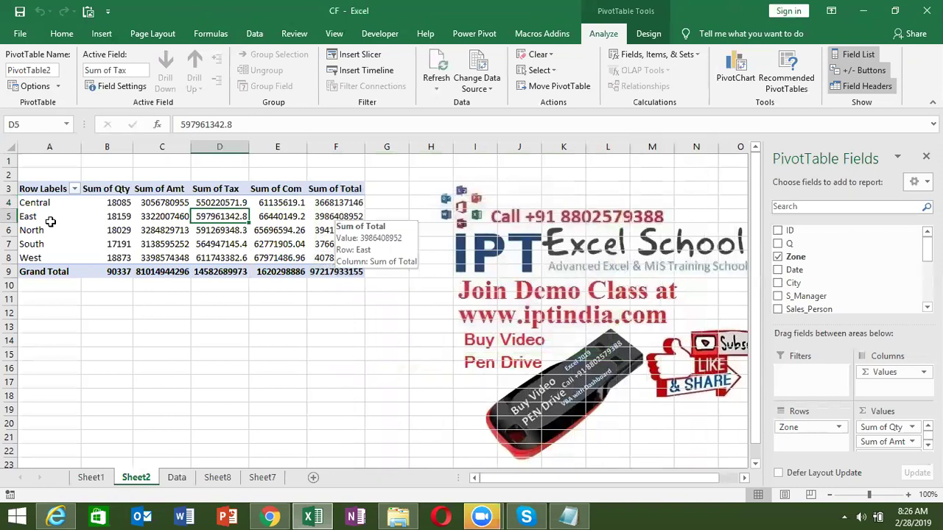
From the Data sheet, insert a pivot table of Data!$A$1:$L$1784 on a new worksheet.
{"action": "left_click", "coordinate": [188, 478]}
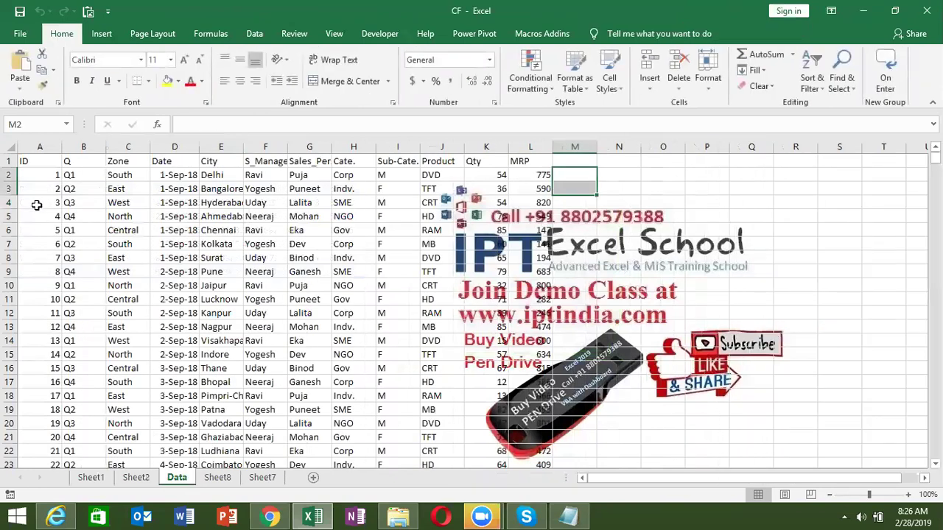
{"action": "left_click", "coordinate": [33, 162]}
{"action": "left_click", "coordinate": [101, 33]}
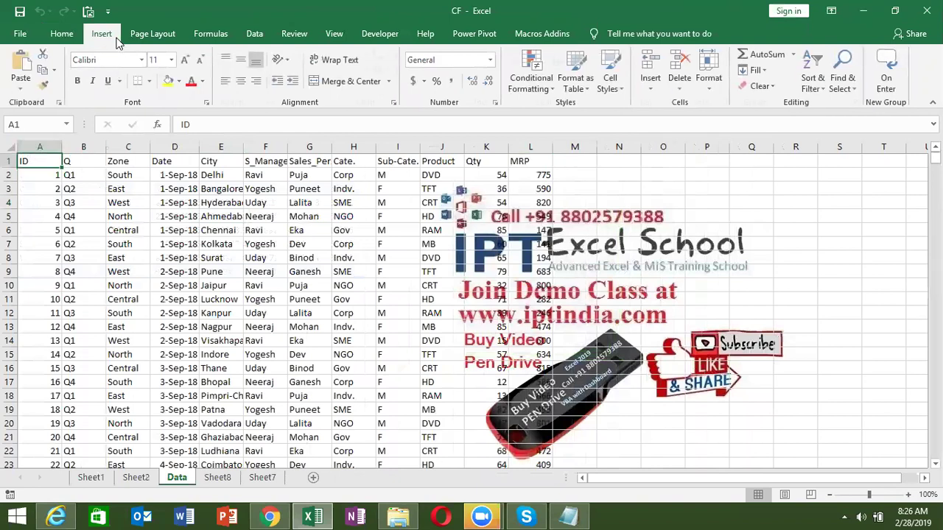
{"action": "left_click", "coordinate": [26, 70]}
{"action": "left_click", "coordinate": [511, 357]}
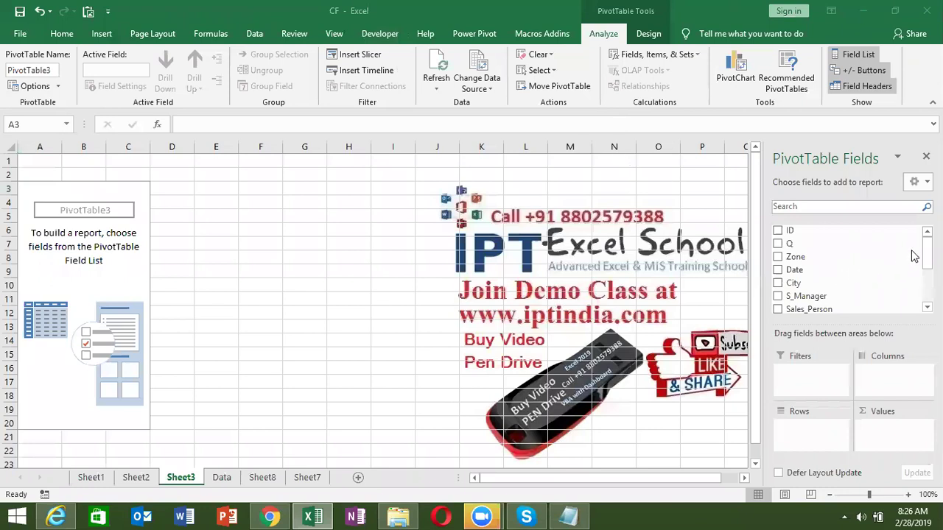
Place Sales_Person in Rows and Qty in Values, giving a 105337 total.
{"action": "scroll", "coordinate": [847, 269], "scroll_direction": "down", "scroll_amount": 2}
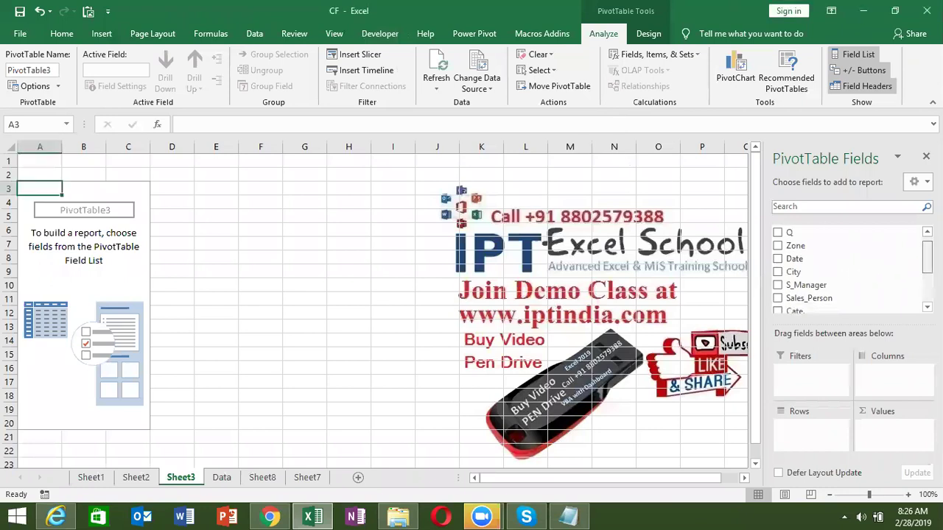
{"action": "scroll", "coordinate": [847, 269], "scroll_direction": "down", "scroll_amount": 2}
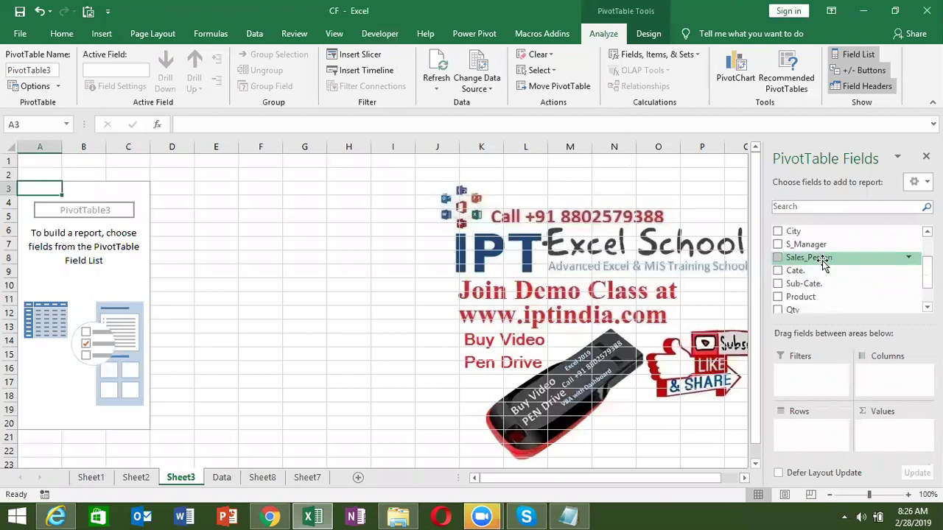
{"action": "left_click_drag", "start_coordinate": [822, 262], "coordinate": [811, 431]}
{"action": "scroll", "coordinate": [869, 298], "scroll_direction": "down", "scroll_amount": 1}
{"action": "scroll", "coordinate": [839, 295], "scroll_direction": "down", "scroll_amount": 1}
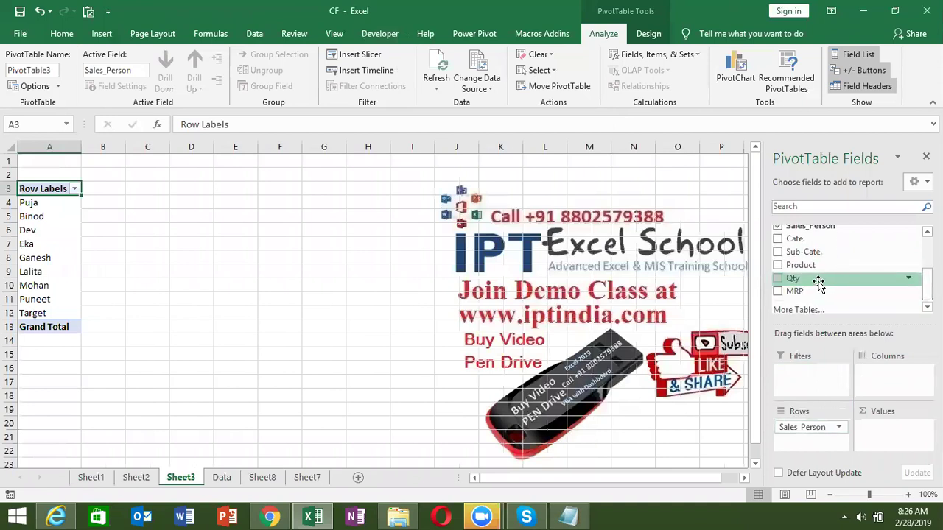
{"action": "left_click_drag", "start_coordinate": [794, 280], "coordinate": [874, 431]}
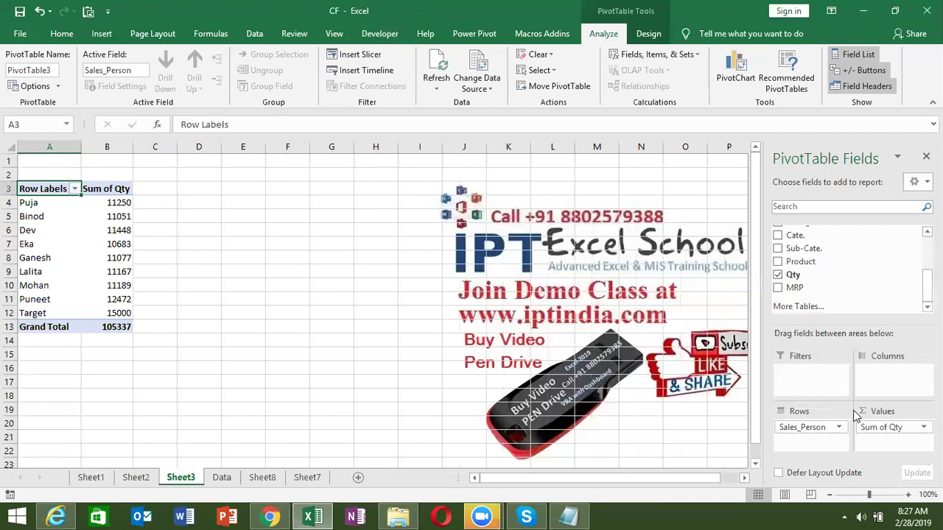
{"action": "left_click", "coordinate": [179, 202]}
Enter =IF(B4<=10000,50000,IF(B4<=15000,750000,100000)) in D4 and accept Excel's correction.
{"action": "type", "text": "=IF("}
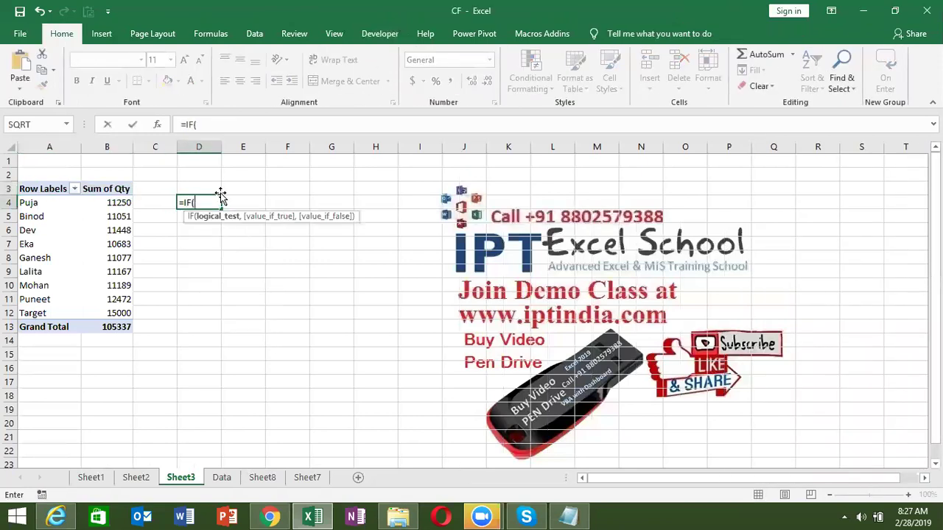
{"action": "type", "text": "b2"}
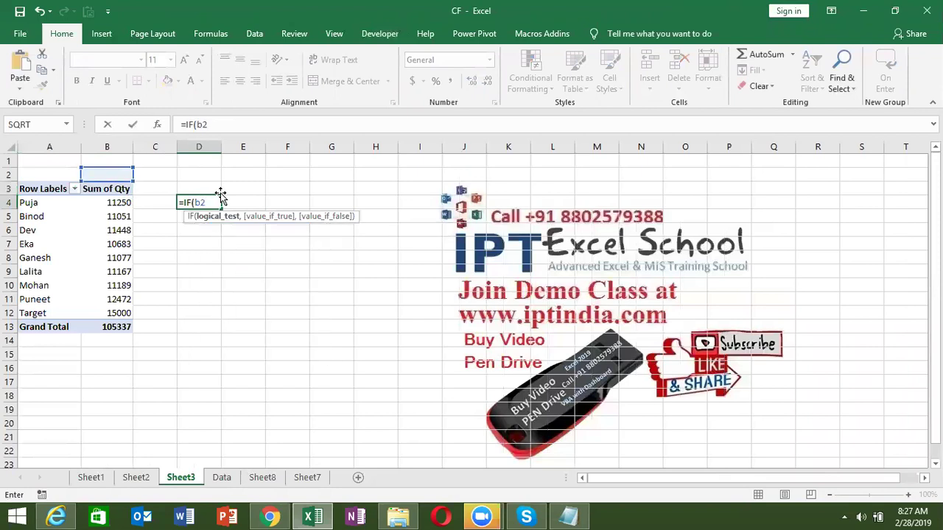
{"action": "key", "text": "BackSpace"}
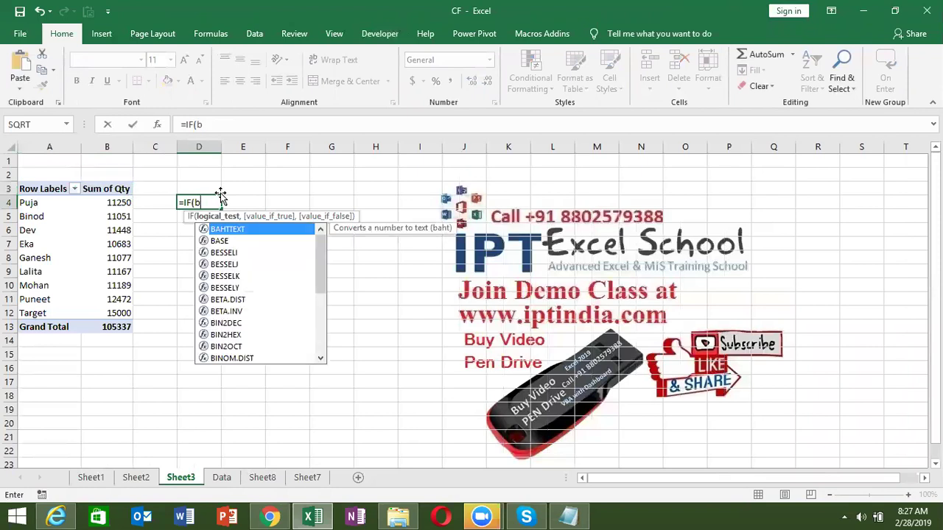
{"action": "type", "text": "4"}
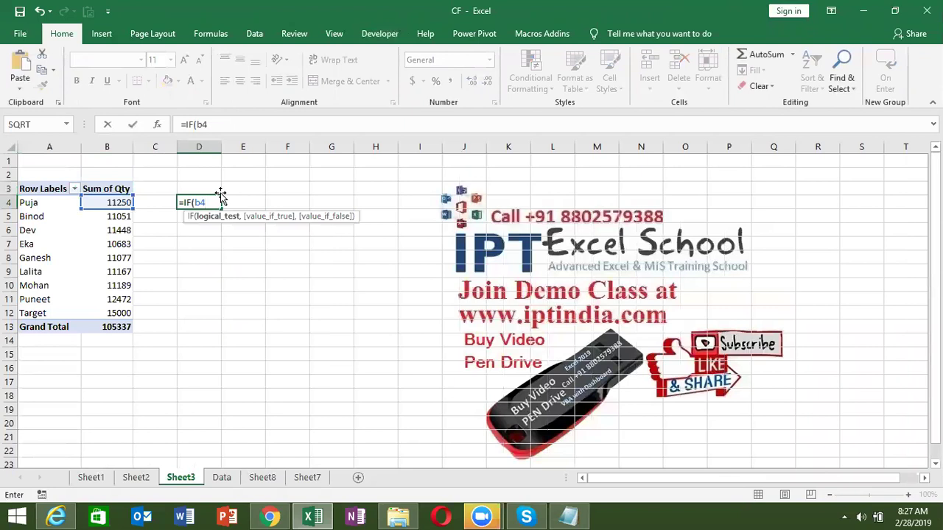
{"action": "type", "text": "<=1000"}
{"action": "mouse_move", "coordinate": [941, 2]}
{"action": "type", "text": "0,50000,I"}
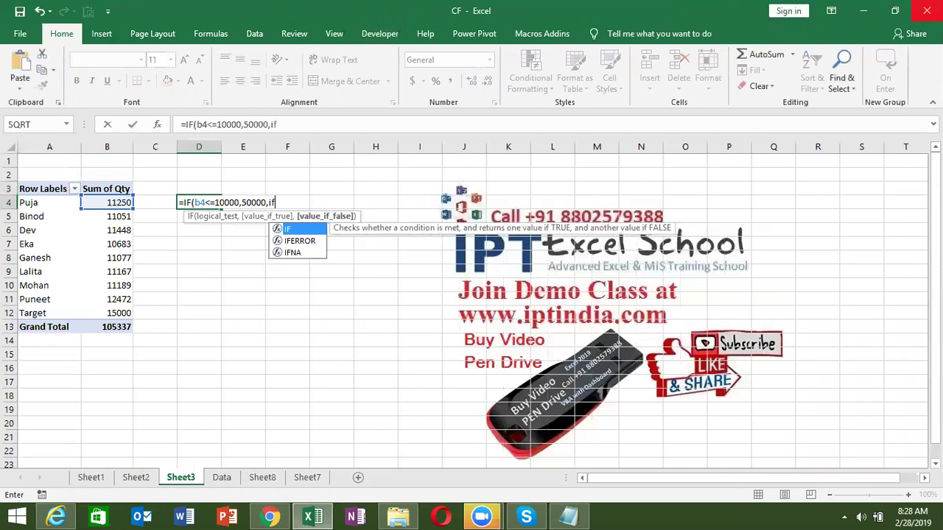
{"action": "type", "text": "F(b4<="}
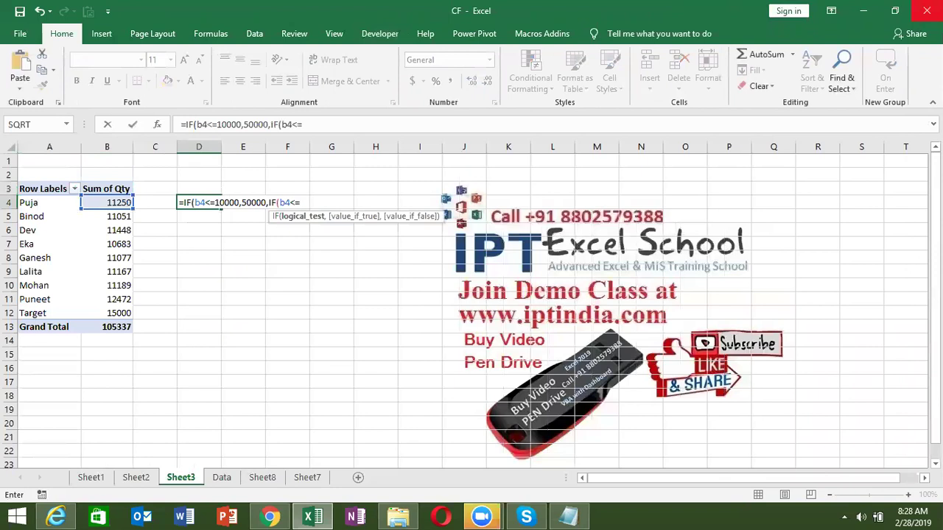
{"action": "type", "text": "15000,"}
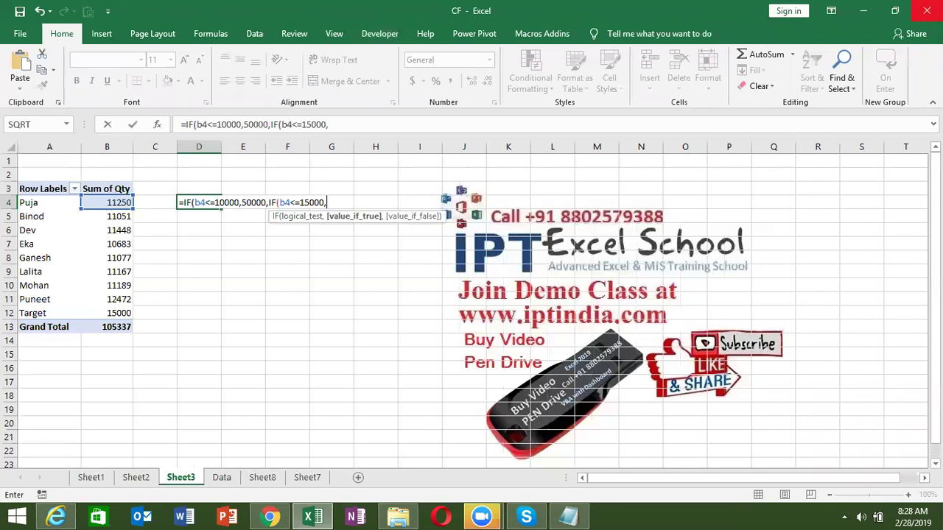
{"action": "type", "text": "750000,100000"}
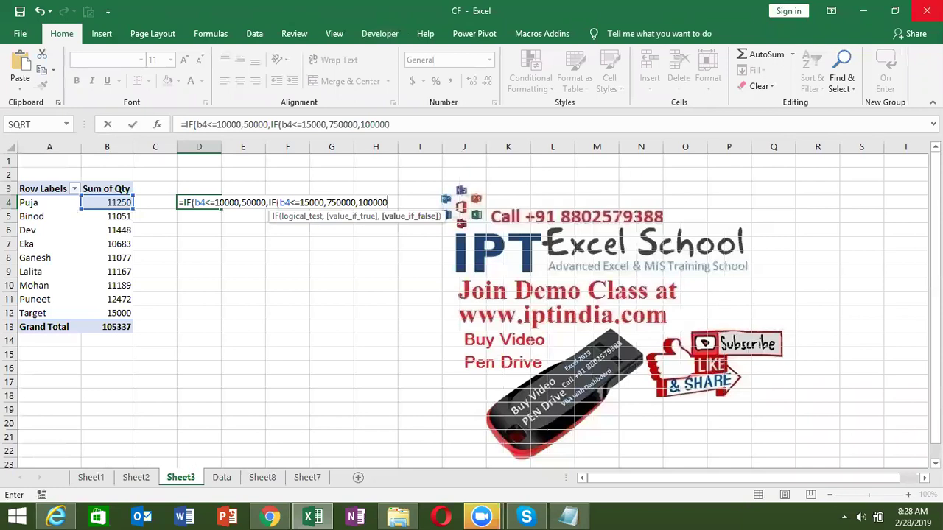
{"action": "type", "text": ")"}
{"action": "key", "text": "Return"}
{"action": "key", "text": "Return"}
{"action": "key", "text": "Up"}
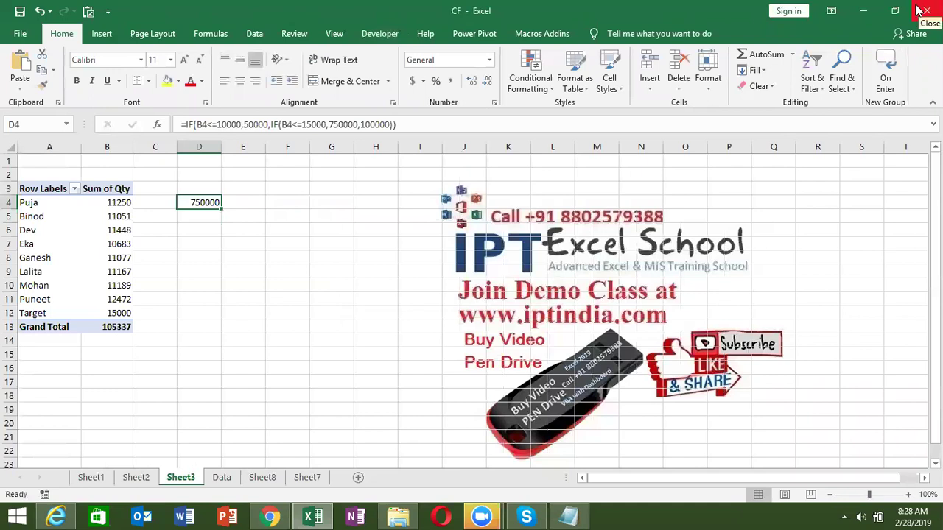
{"action": "key", "text": "Left"}
{"action": "key", "text": "Left"}
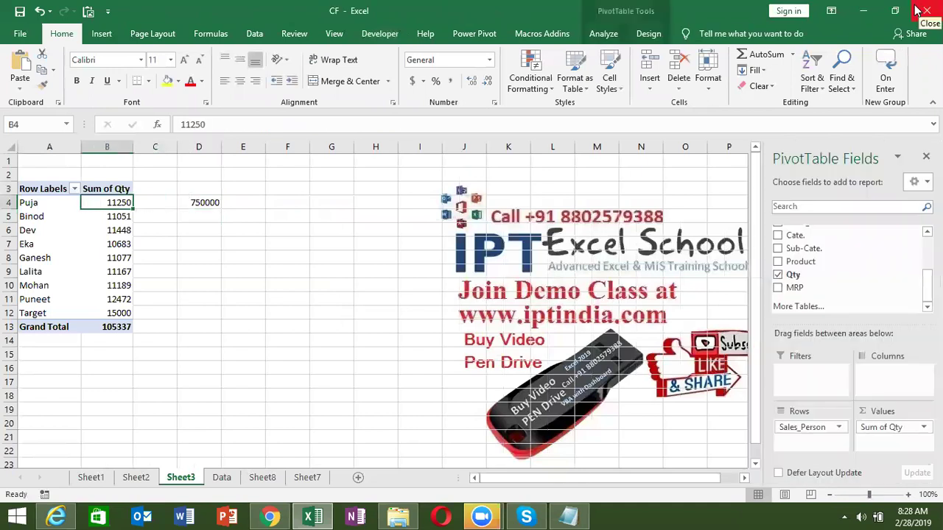
Start a calculated field named Inc with an IF formula on Qty.
{"action": "left_click", "coordinate": [603, 34]}
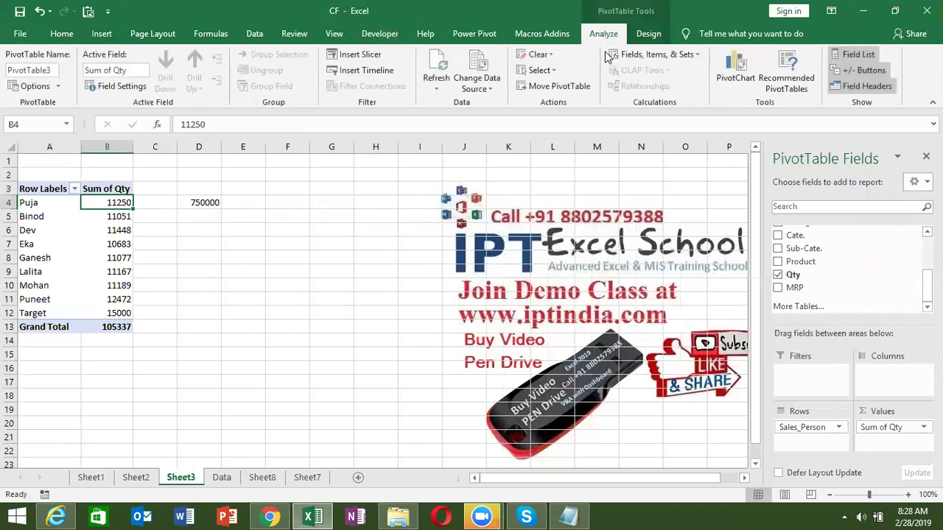
{"action": "left_click", "coordinate": [627, 56]}
{"action": "left_click", "coordinate": [656, 73]}
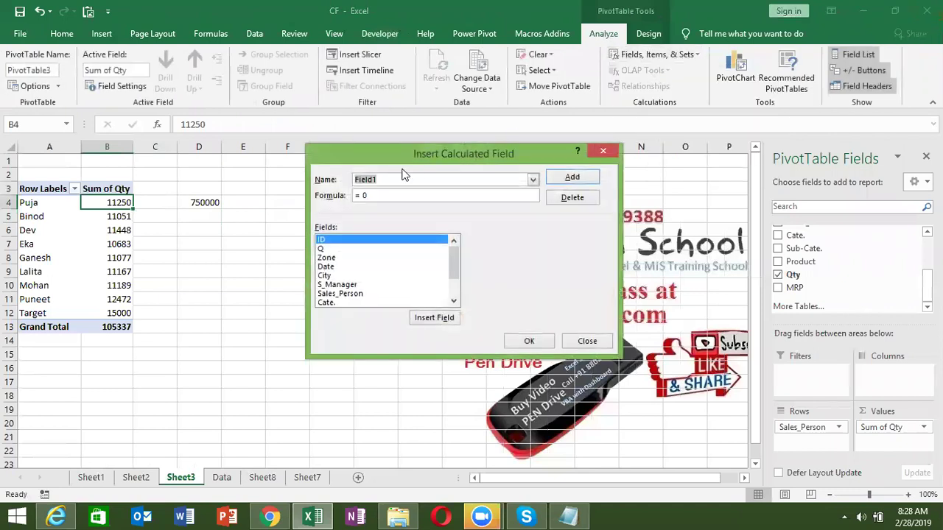
{"action": "type", "text": "Inc"}
{"action": "left_click", "coordinate": [372, 196]}
{"action": "type", "text": "if("}
{"action": "scroll", "coordinate": [454, 264], "scroll_direction": "down", "scroll_amount": 2}
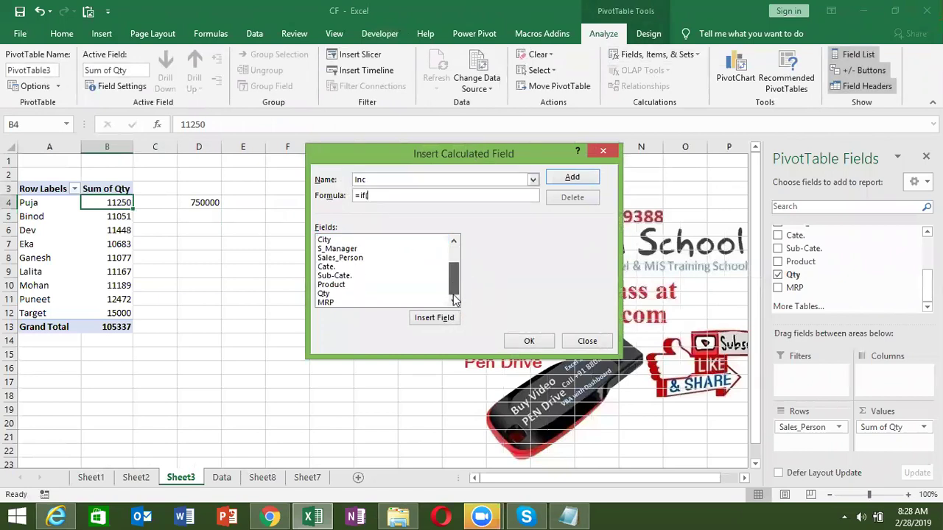
{"action": "left_click", "coordinate": [382, 293]}
{"action": "left_click", "coordinate": [431, 317]}
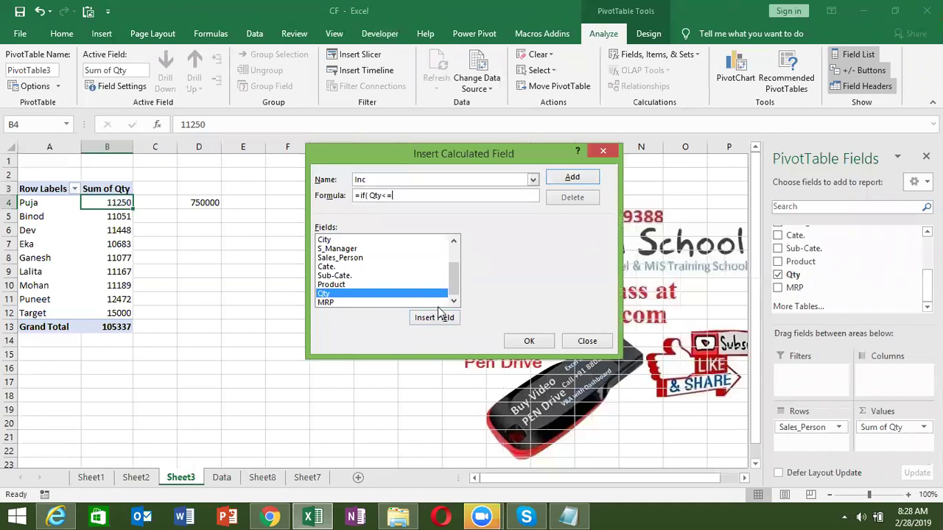
Finish the nested IF paying 50000, 75000 or 100000 and add Inc to the pivot.
{"action": "type", "text": "0"}
{"action": "type", "text": "000"}
{"action": "type", "text": "wty"}
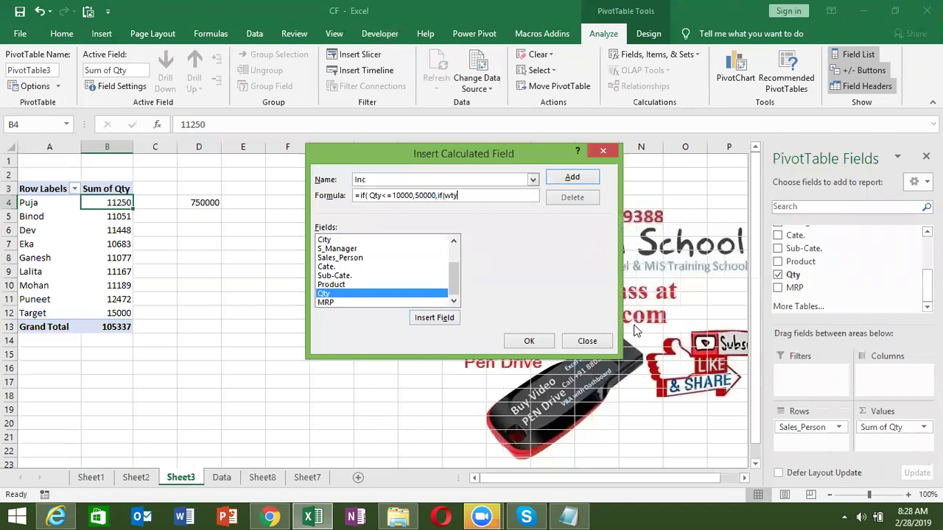
{"action": "key", "text": "BackSpace"}
{"action": "key", "text": "BackSpace"}
{"action": "key", "text": "BackSpace"}
{"action": "type", "text": "00,"}
{"action": "type", "text": "75"}
{"action": "type", "text": "000"}
{"action": "type", "text": ")"}
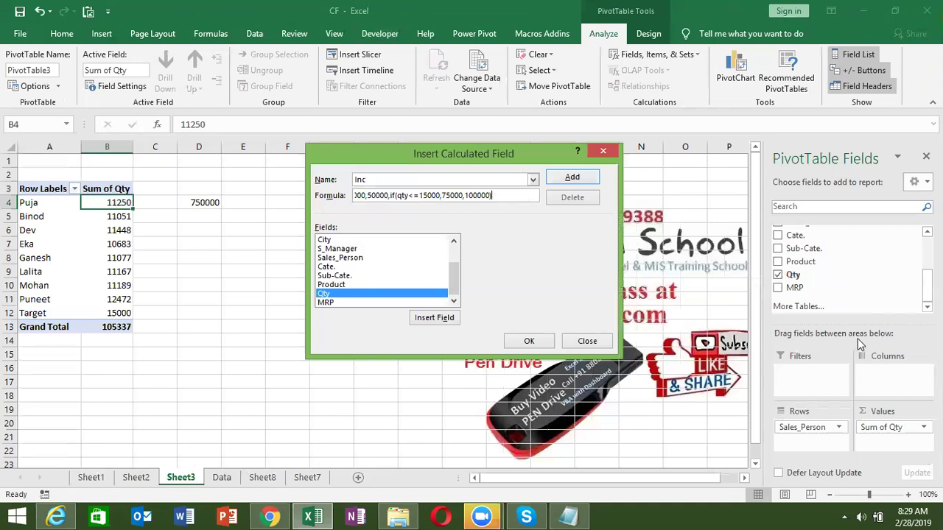
{"action": "type", "text": ")"}
{"action": "left_click", "coordinate": [568, 180]}
{"action": "left_click", "coordinate": [520, 341]}
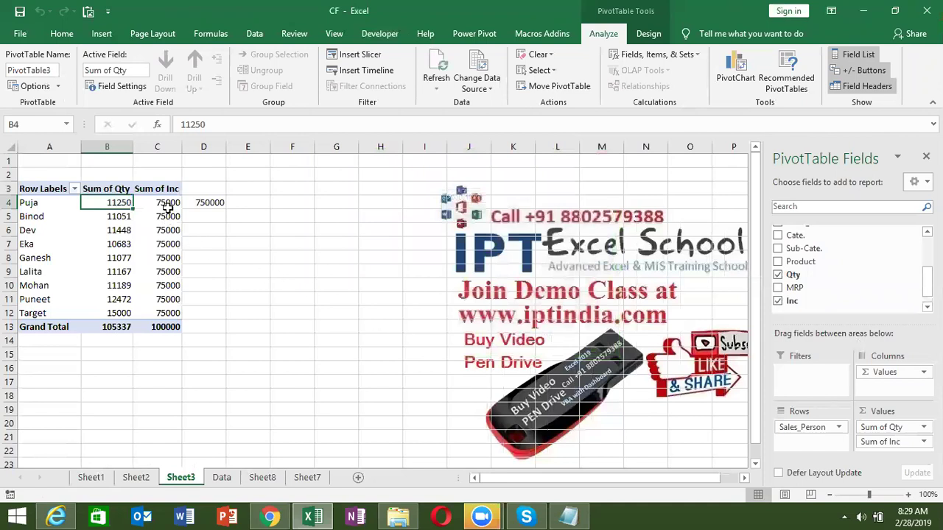
Step through the Sum of Inc values, then switch to the Data sheet.
{"action": "left_click", "coordinate": [168, 206]}
{"action": "key", "text": "Down"}
{"action": "key", "text": "Down"}
{"action": "key", "text": "Down"}
{"action": "key", "text": "Down"}
{"action": "key", "text": "Down"}
{"action": "key", "text": "Down"}
{"action": "key", "text": "Down"}
{"action": "key", "text": "Up"}
{"action": "key", "text": "Up"}
{"action": "key", "text": "Up"}
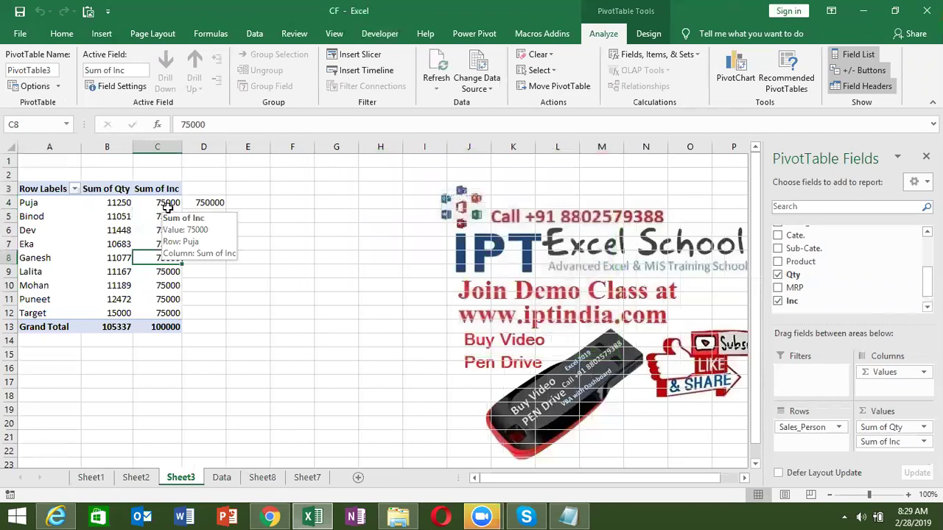
{"action": "key", "text": "Up"}
{"action": "key", "text": "Up"}
{"action": "key", "text": "Up"}
{"action": "key", "text": "Down"}
{"action": "key", "text": "Down"}
{"action": "key", "text": "Down"}
{"action": "key", "text": "Down"}
{"action": "left_click", "coordinate": [220, 479]}
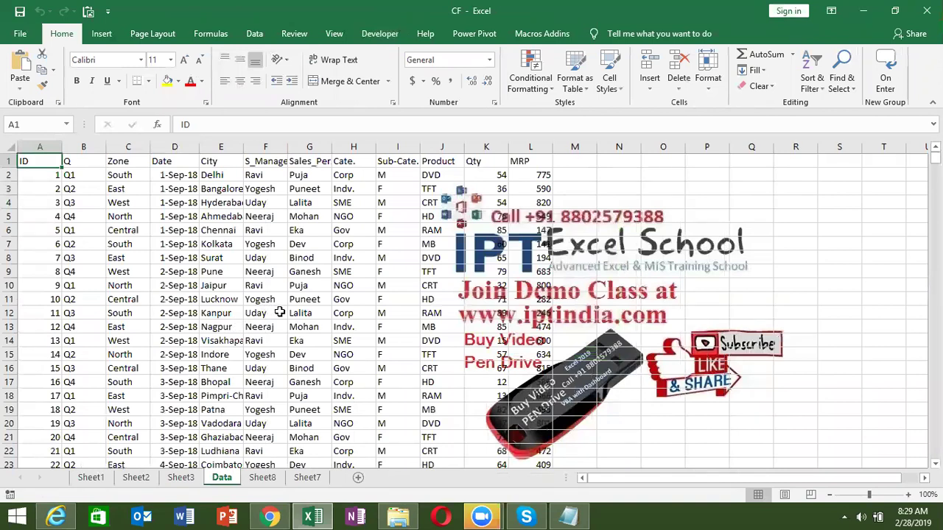
Replace the salesperson in G12 with a new name, then return to Sheet3.
{"action": "left_click", "coordinate": [324, 317]}
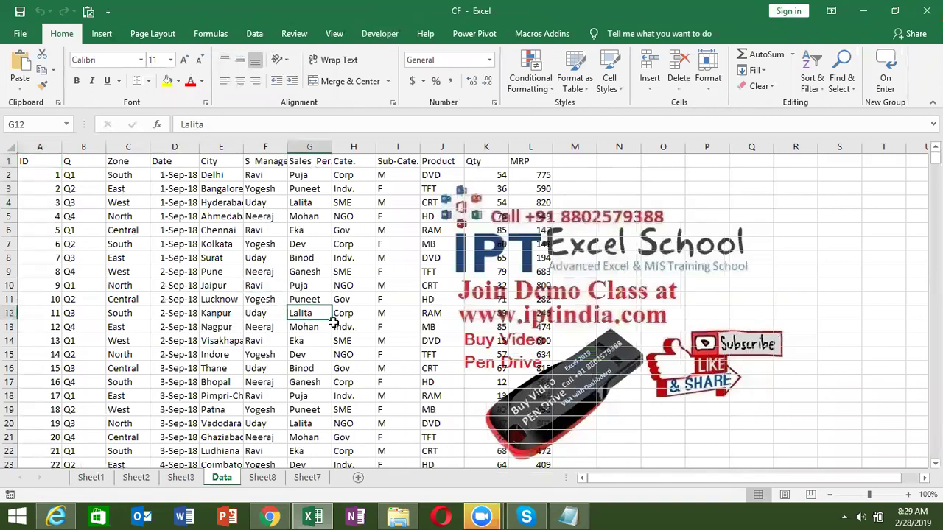
{"action": "type", "text": "Mo"}
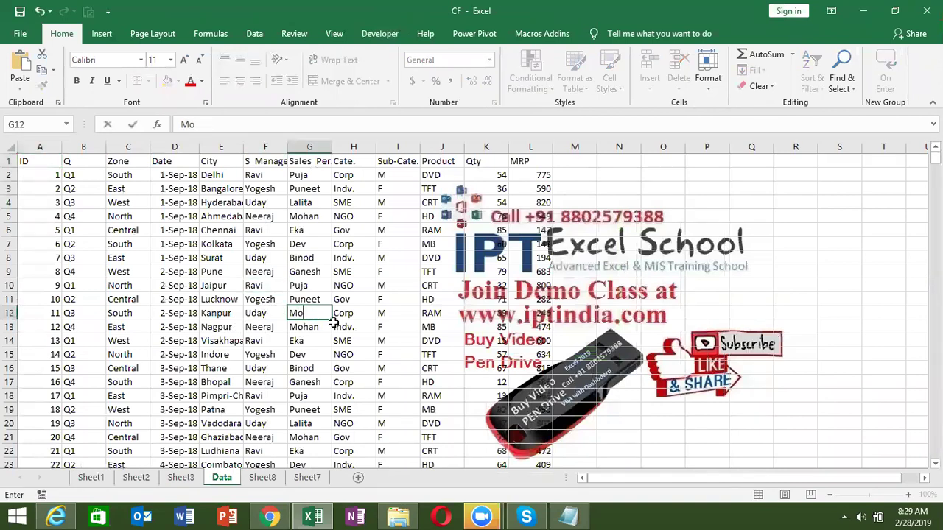
{"action": "key", "text": "BackSpace"}
{"action": "key", "text": "BackSpace"}
{"action": "type", "text": "tina"}
{"action": "key", "text": "Return"}
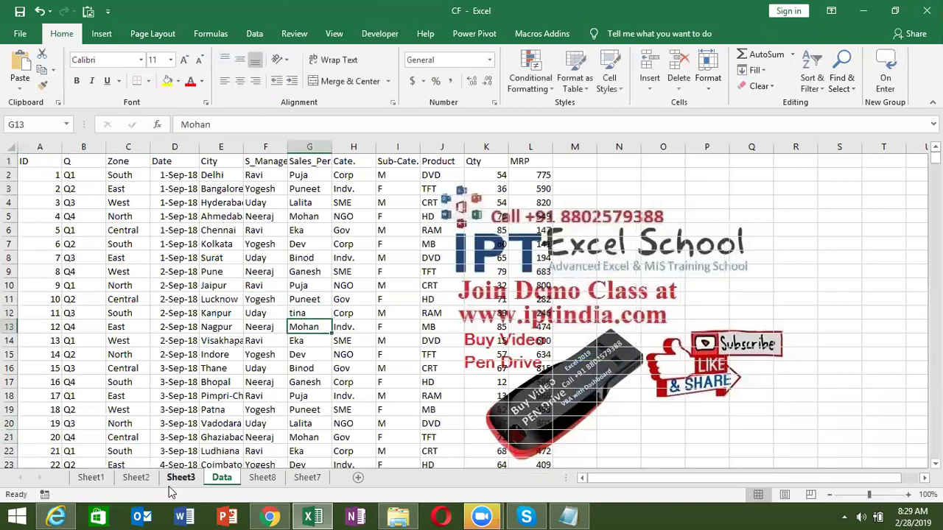
{"action": "left_click", "coordinate": [173, 479]}
Refresh the pivot table and check the new salesperson's row in A13 showing Inc 50000.
{"action": "right_click", "coordinate": [104, 283]}
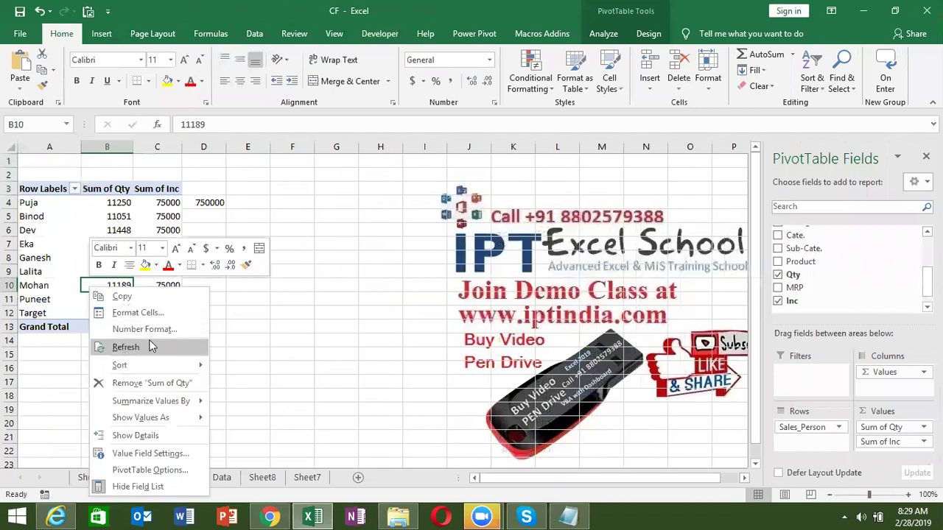
{"action": "left_click", "coordinate": [151, 347]}
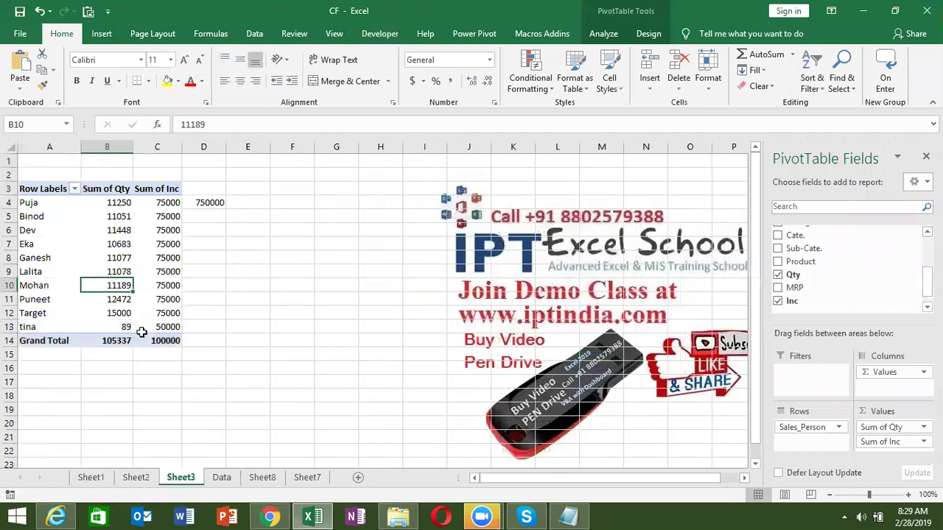
{"action": "left_click", "coordinate": [142, 332]}
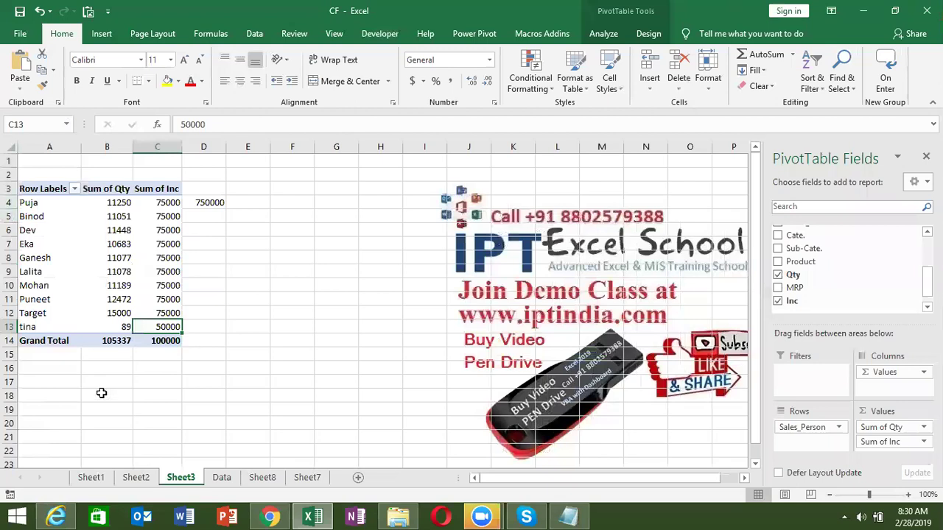
{"action": "left_click", "coordinate": [146, 478]}
{"action": "left_click", "coordinate": [175, 477]}
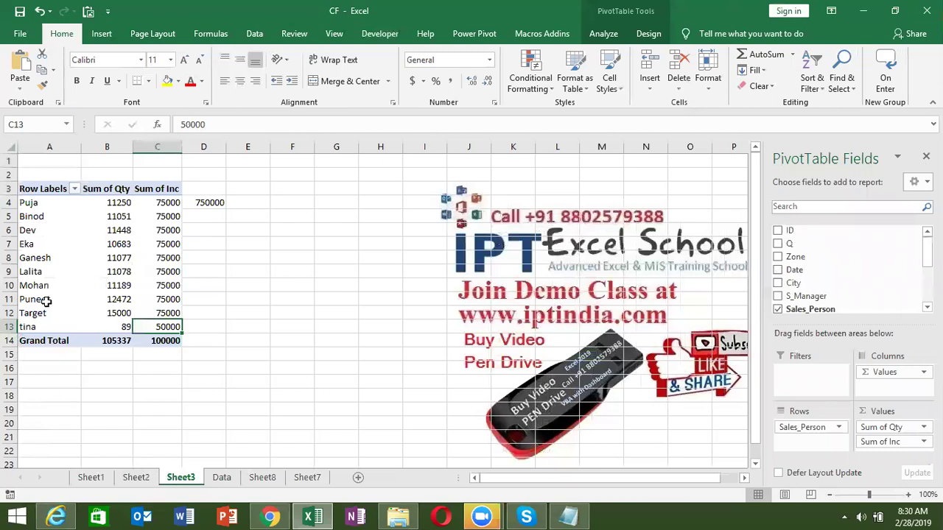
{"action": "left_click", "coordinate": [55, 206]}
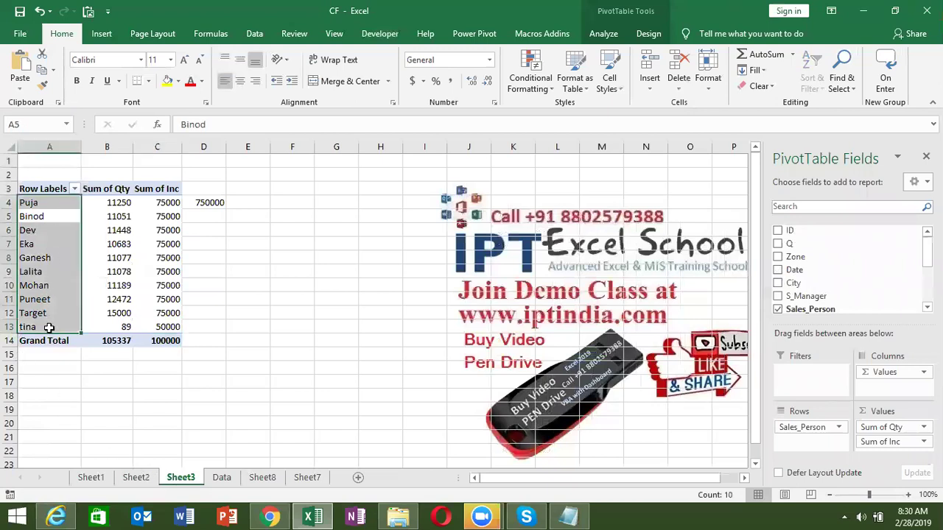
{"action": "left_click", "coordinate": [49, 327]}
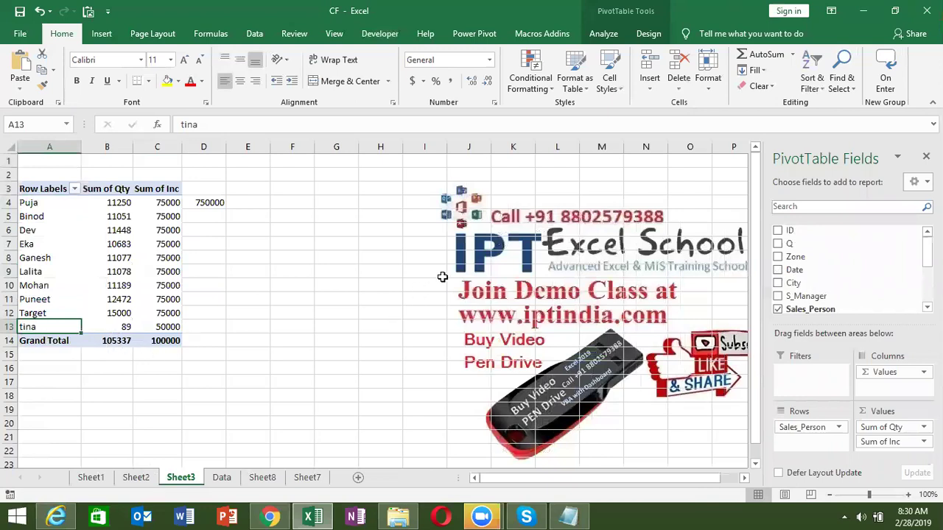
Browse the pivot calculation options and select a salesperson label in column A.
{"action": "left_click", "coordinate": [604, 33]}
{"action": "left_click", "coordinate": [624, 56]}
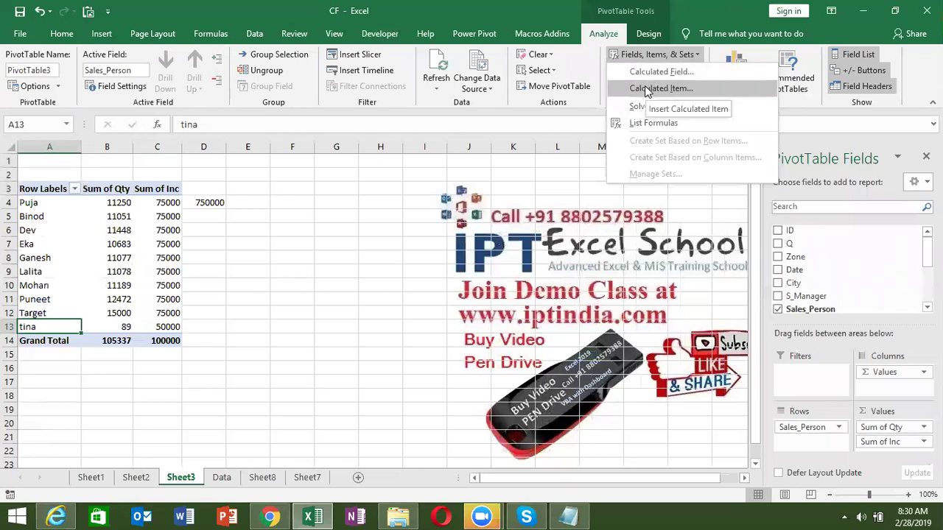
{"action": "left_click", "coordinate": [125, 230]}
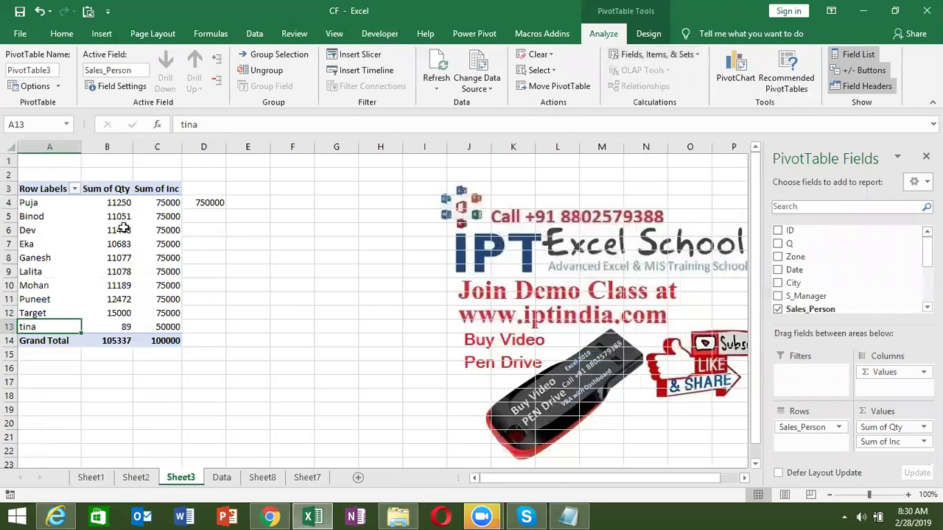
{"action": "left_click", "coordinate": [126, 230]}
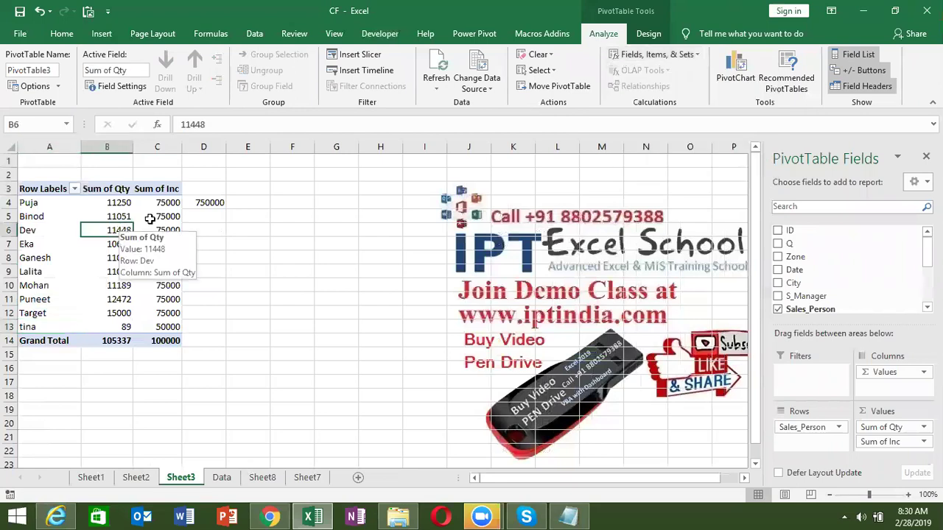
{"action": "left_click", "coordinate": [632, 59]}
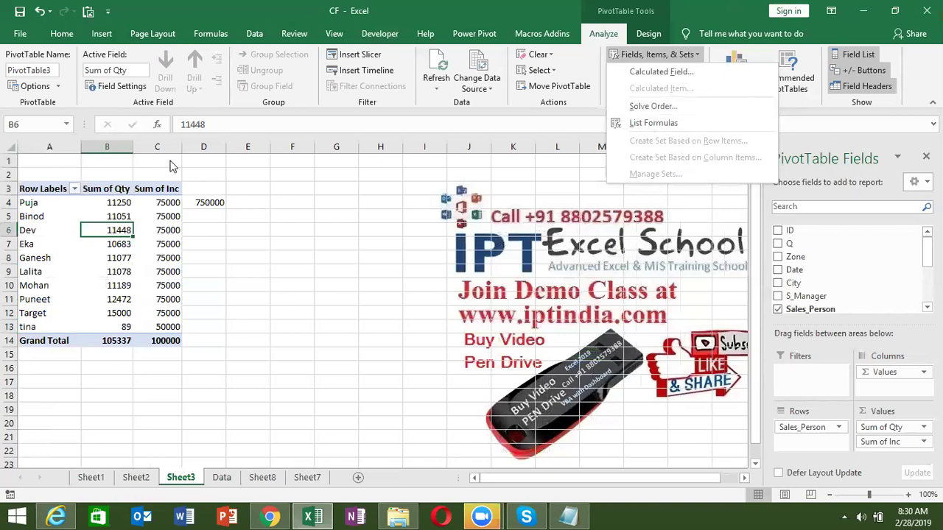
{"action": "left_click", "coordinate": [45, 233]}
{"action": "left_click", "coordinate": [51, 232]}
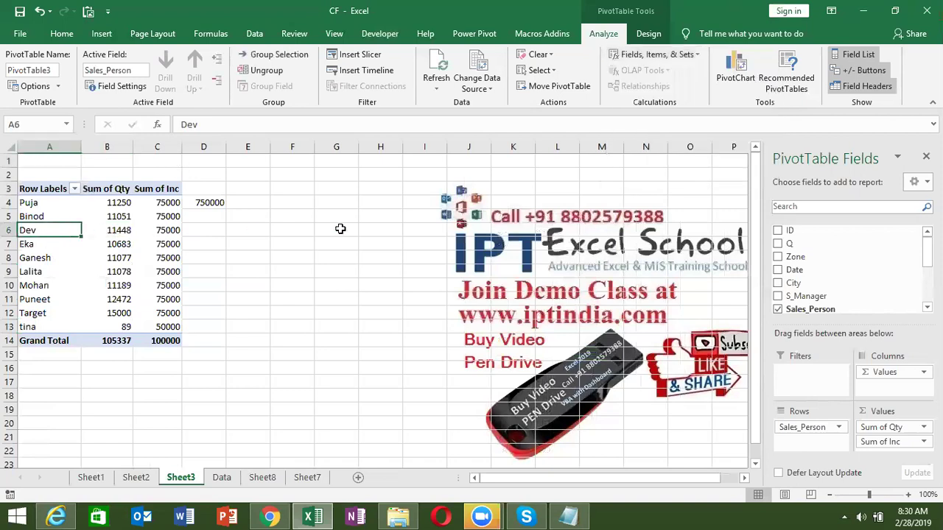
Attempt a calculated item, dismiss the multiple-data-fields error, and return to the Data sheet.
{"action": "left_click", "coordinate": [648, 33]}
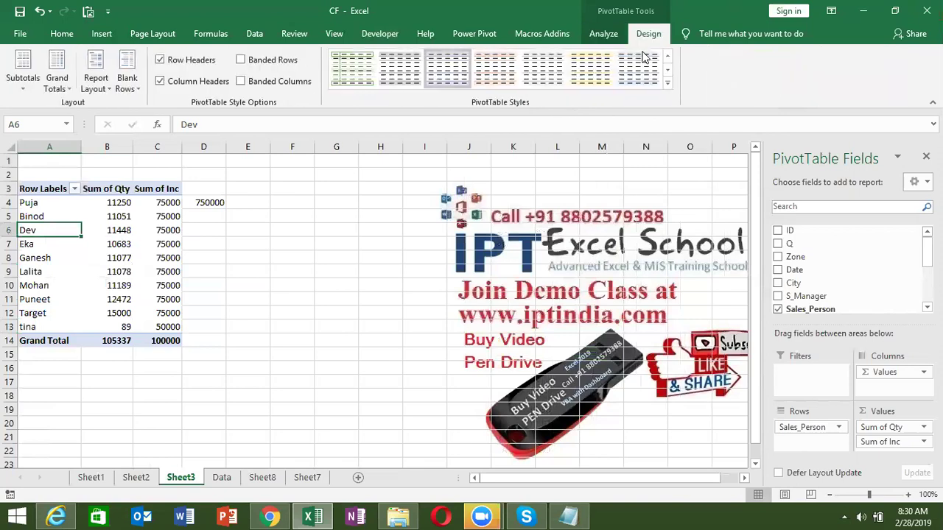
{"action": "left_click", "coordinate": [606, 35]}
{"action": "left_click", "coordinate": [630, 57]}
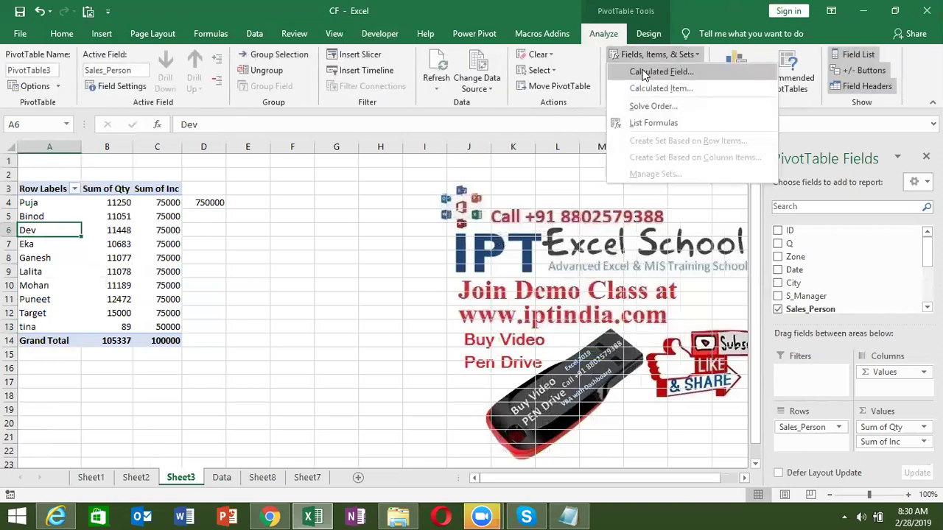
{"action": "left_click", "coordinate": [660, 88]}
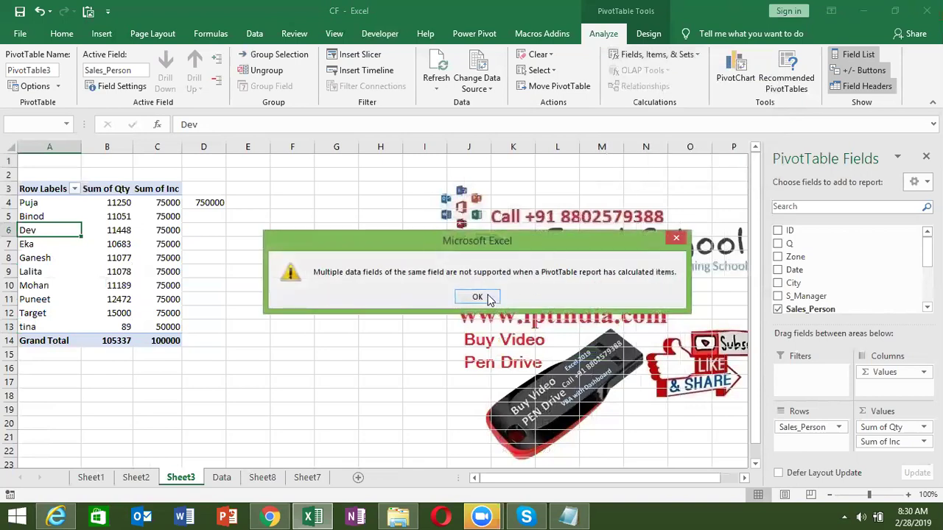
{"action": "left_click", "coordinate": [484, 298]}
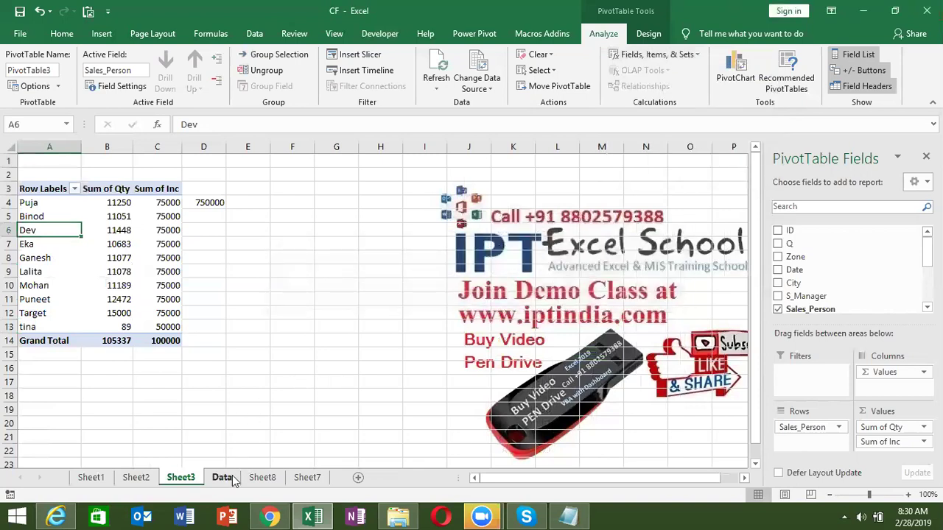
{"action": "left_click", "coordinate": [232, 475]}
{"action": "left_click", "coordinate": [31, 164]}
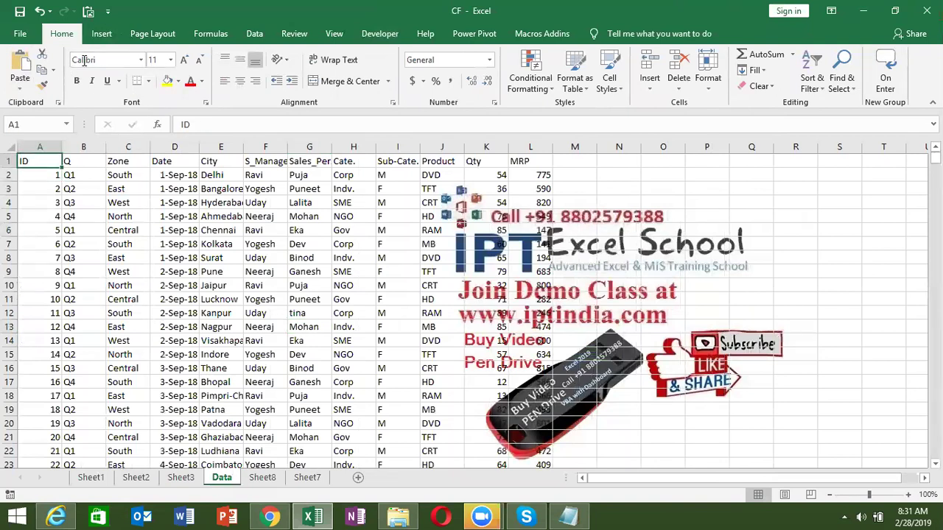
Insert a pivot on a new Sheet4 summing Qty by Sales_Person to 105337.
{"action": "left_click", "coordinate": [102, 33]}
{"action": "left_click", "coordinate": [18, 66]}
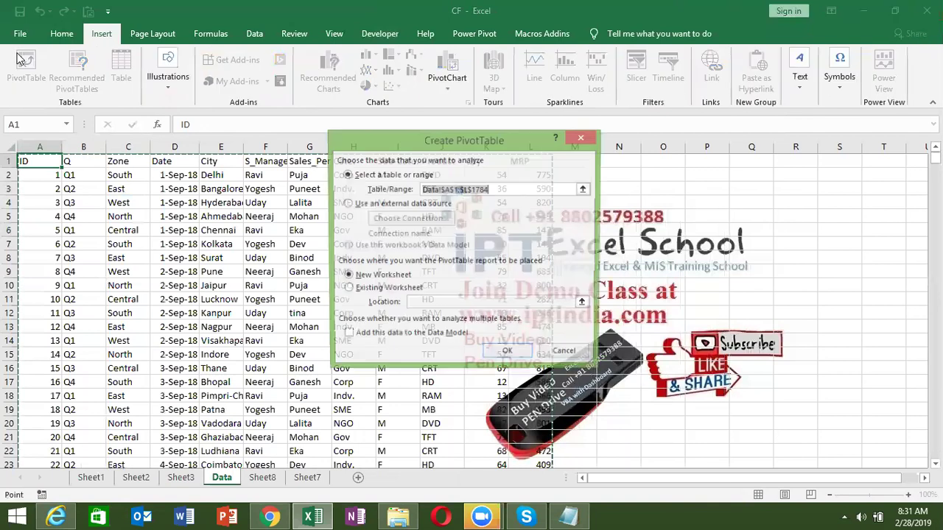
{"action": "left_click", "coordinate": [508, 355]}
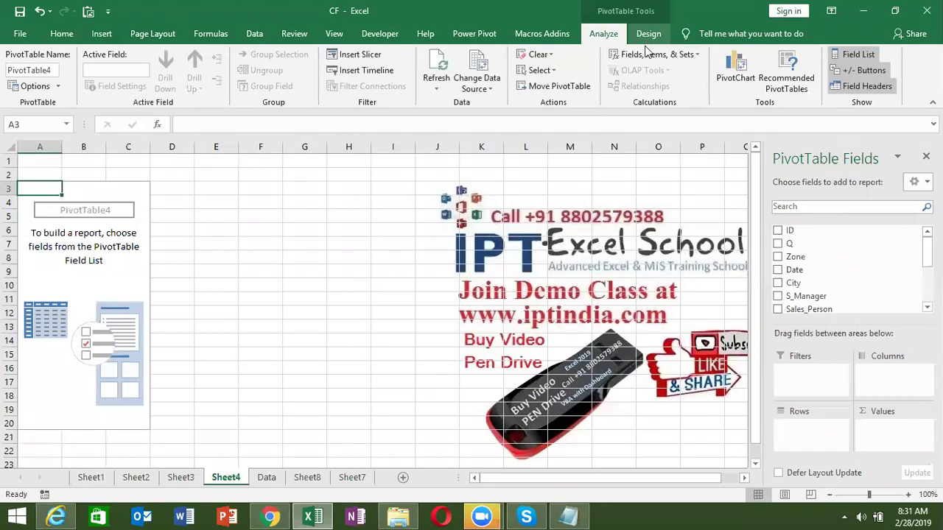
{"action": "left_click_drag", "start_coordinate": [832, 310], "coordinate": [825, 423]}
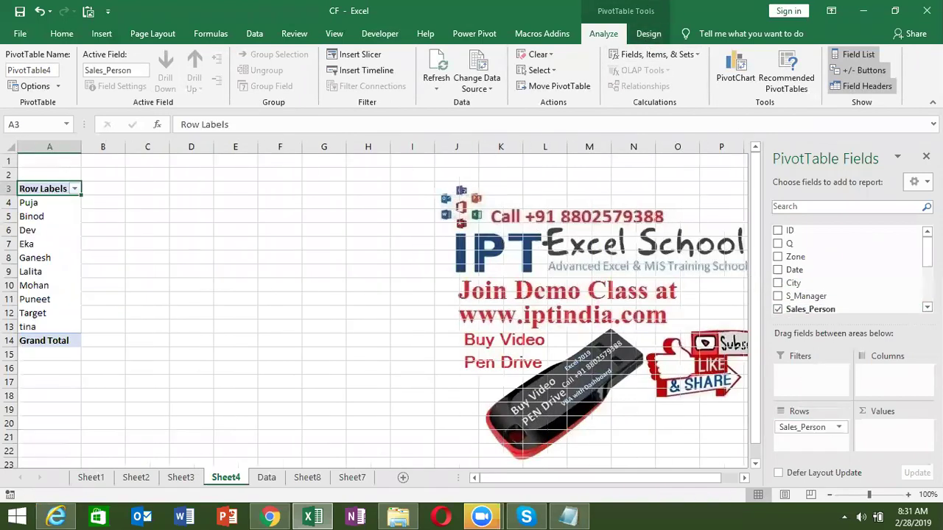
{"action": "scroll", "coordinate": [828, 277], "scroll_direction": "down", "scroll_amount": 2}
{"action": "scroll", "coordinate": [828, 276], "scroll_direction": "down", "scroll_amount": 1}
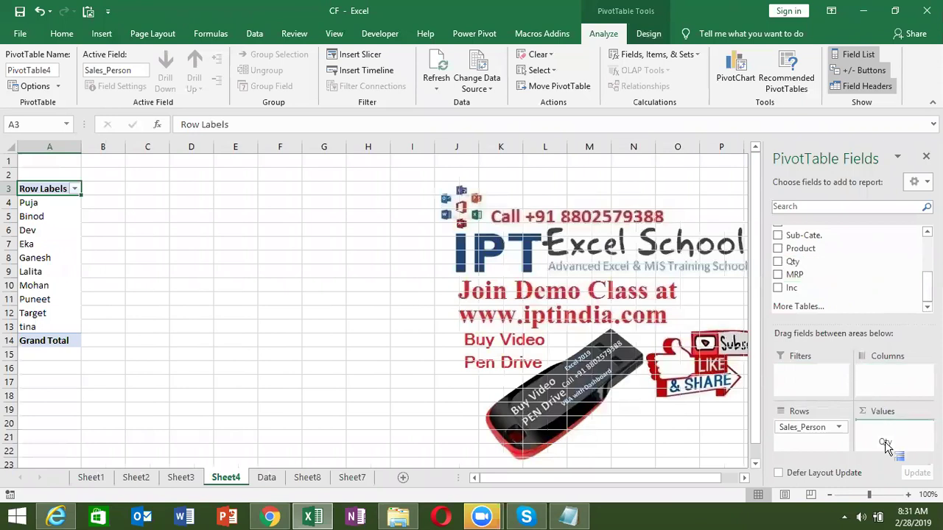
{"action": "left_click_drag", "start_coordinate": [822, 267], "coordinate": [888, 431]}
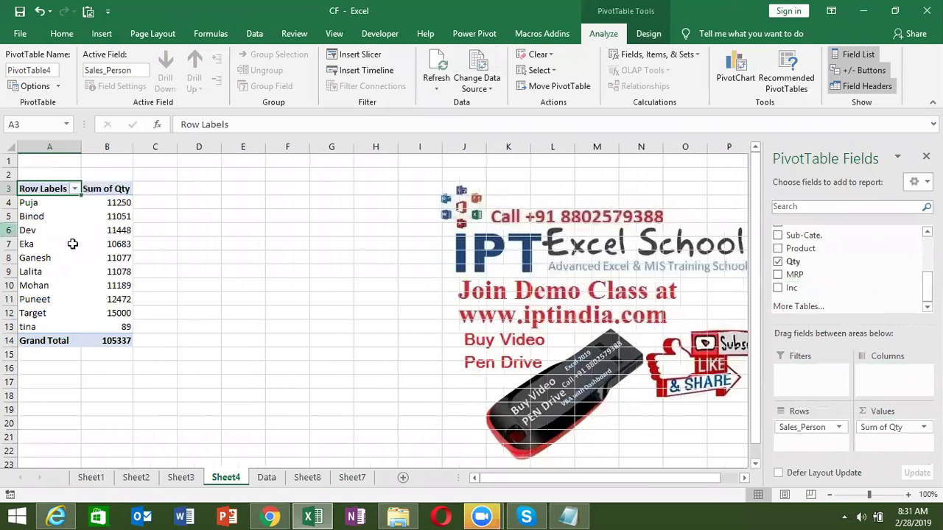
Retry a calculated item on a salesperson, dismiss the warning, and go to the Data sheet.
{"action": "left_click", "coordinate": [42, 223]}
{"action": "left_click", "coordinate": [37, 217]}
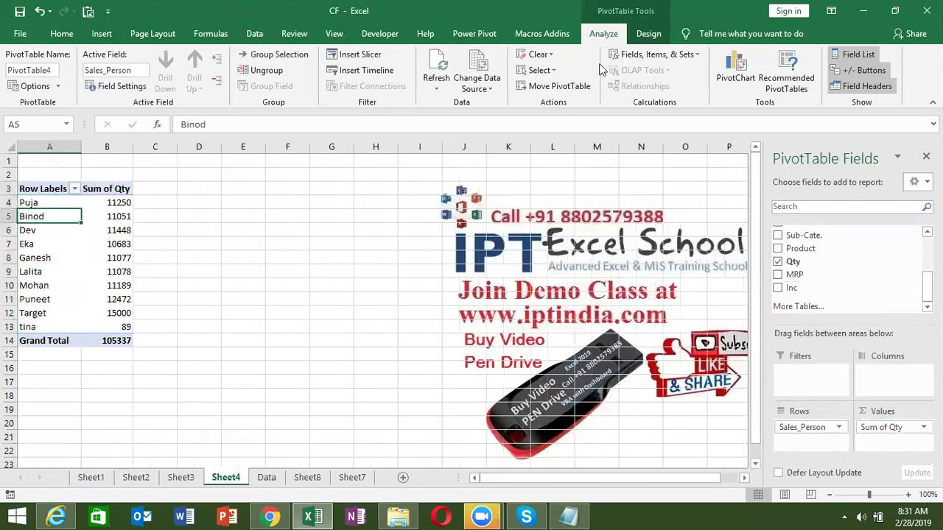
{"action": "left_click", "coordinate": [624, 55]}
{"action": "left_click", "coordinate": [647, 88]}
{"action": "left_click", "coordinate": [477, 296]}
{"action": "left_click", "coordinate": [266, 477]}
Copy the full sales data range and paste it into a new blank workbook.
{"action": "key", "text": "ctrl+shift+Right"}
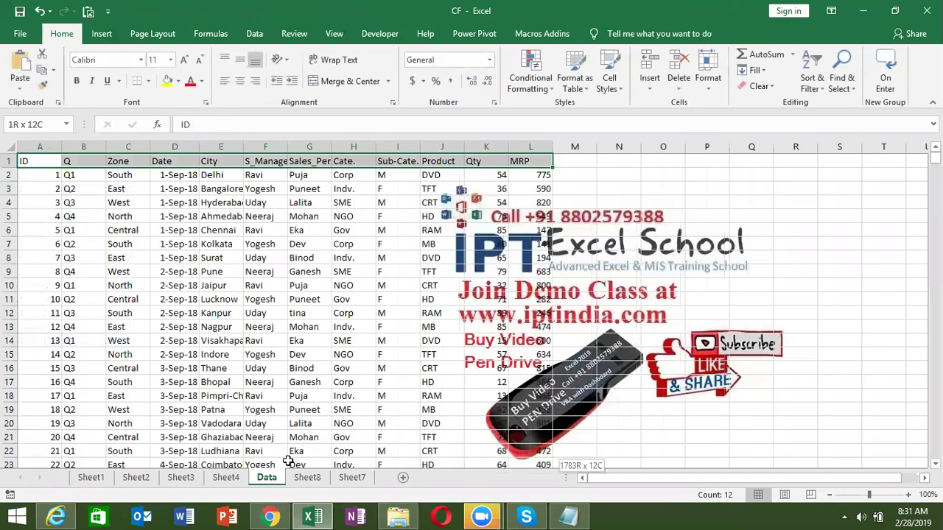
{"action": "key", "text": "ctrl+shift+Down"}
{"action": "key", "text": "ctrl+c"}
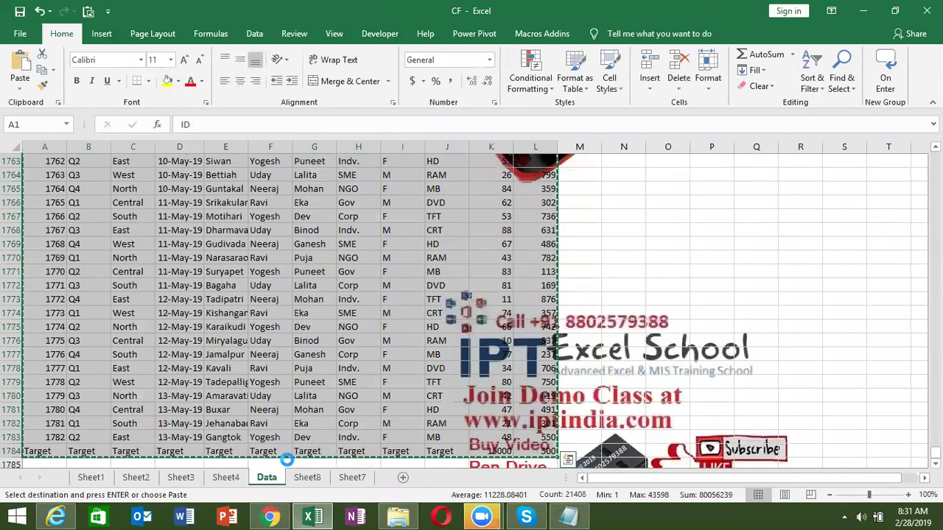
{"action": "key", "text": "ctrl+n"}
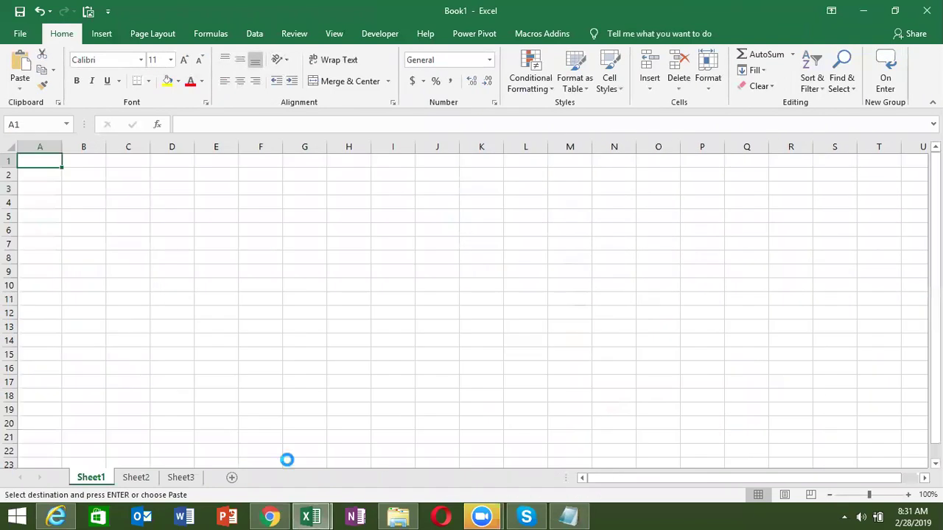
{"action": "key", "text": "ctrl+v"}
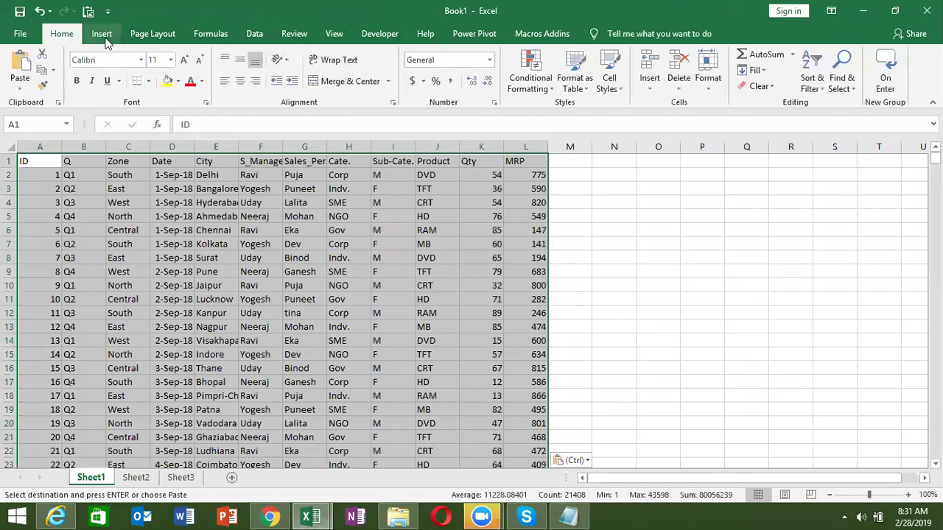
Create a pivot table on a new sheet summing Qty by Sales_Person.
{"action": "left_click", "coordinate": [102, 34]}
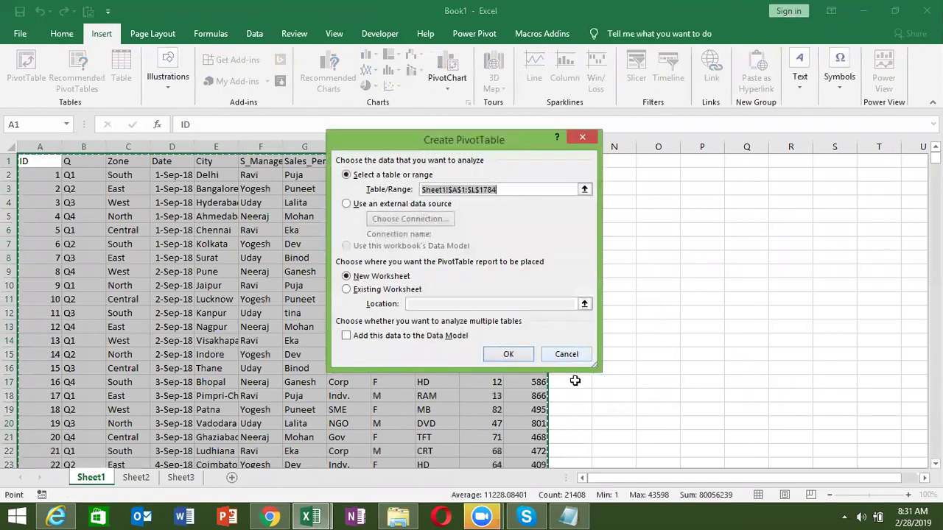
{"action": "left_click", "coordinate": [522, 360]}
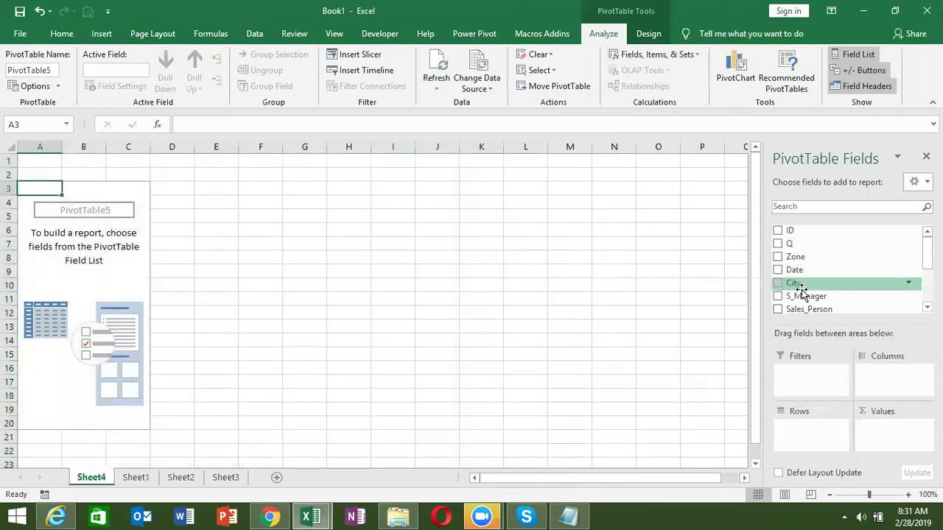
{"action": "left_click_drag", "start_coordinate": [808, 310], "coordinate": [803, 433]}
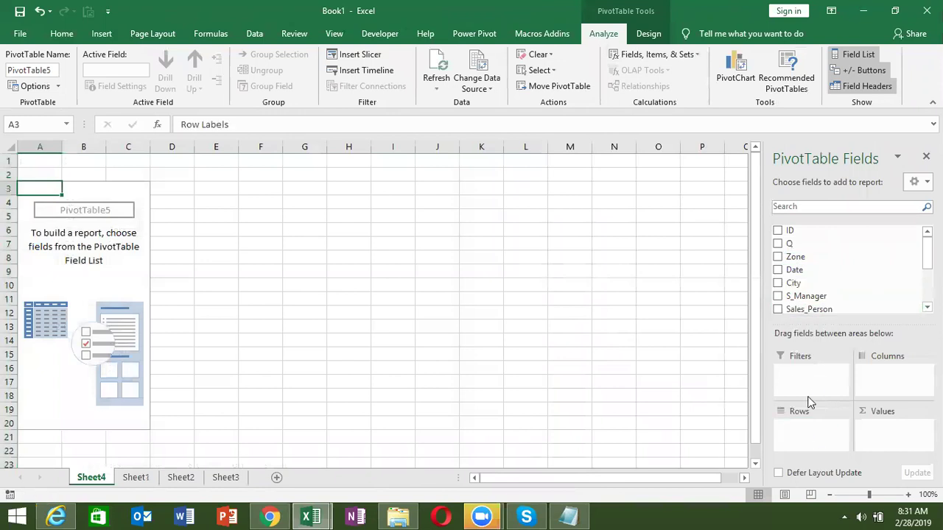
{"action": "scroll", "coordinate": [847, 280], "scroll_direction": "down", "scroll_amount": 3}
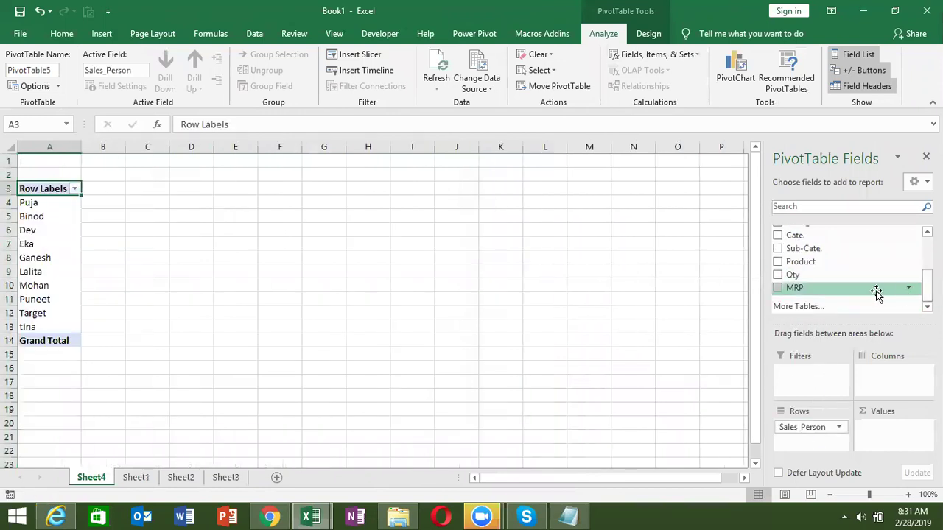
{"action": "mouse_move", "coordinate": [859, 274]}
{"action": "left_mouse_down"}
{"action": "mouse_move", "coordinate": [905, 380]}
{"action": "mouse_move", "coordinate": [897, 439]}
{"action": "left_mouse_up"}
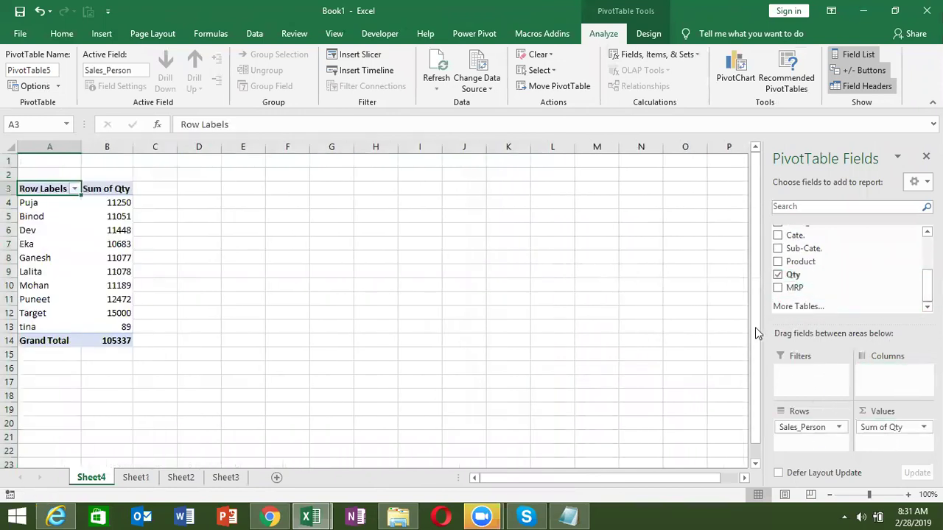
{"action": "left_click", "coordinate": [630, 59]}
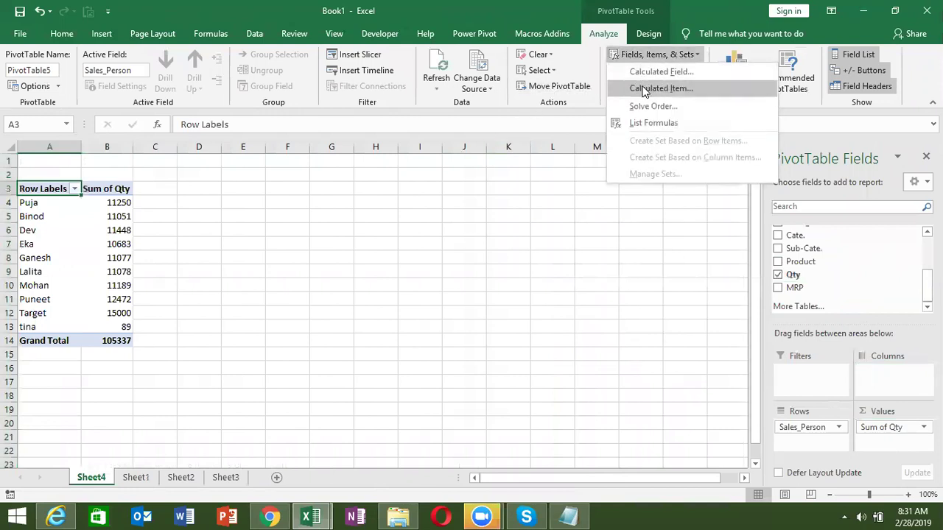
Start a calculated item for Sales_Person named 'BD singh'.
{"action": "left_click", "coordinate": [646, 74]}
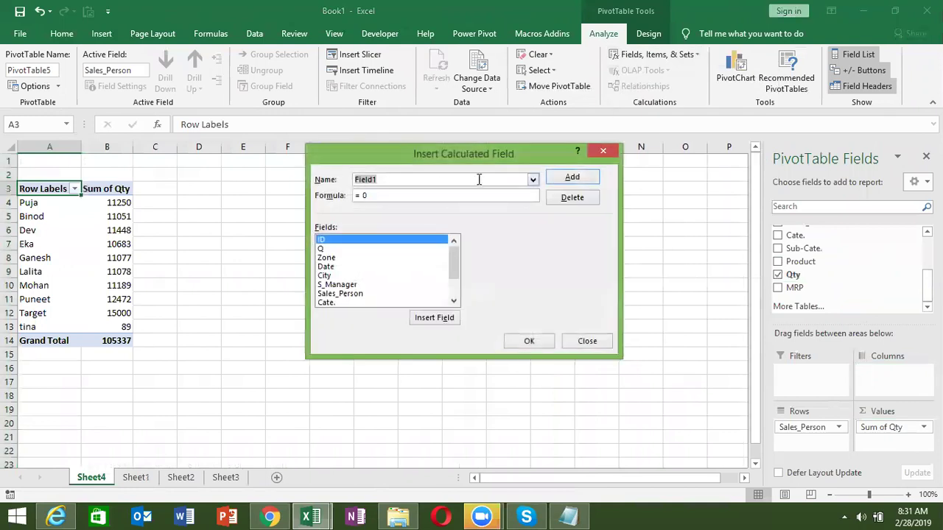
{"action": "key", "text": "Escape"}
{"action": "left_click", "coordinate": [686, 55]}
{"action": "left_click", "coordinate": [671, 90]}
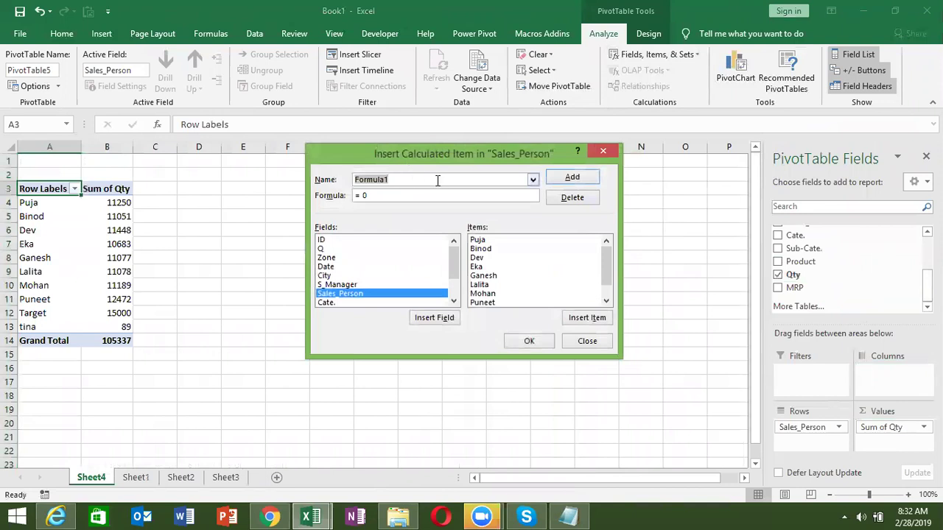
{"action": "type", "text": "BD "}
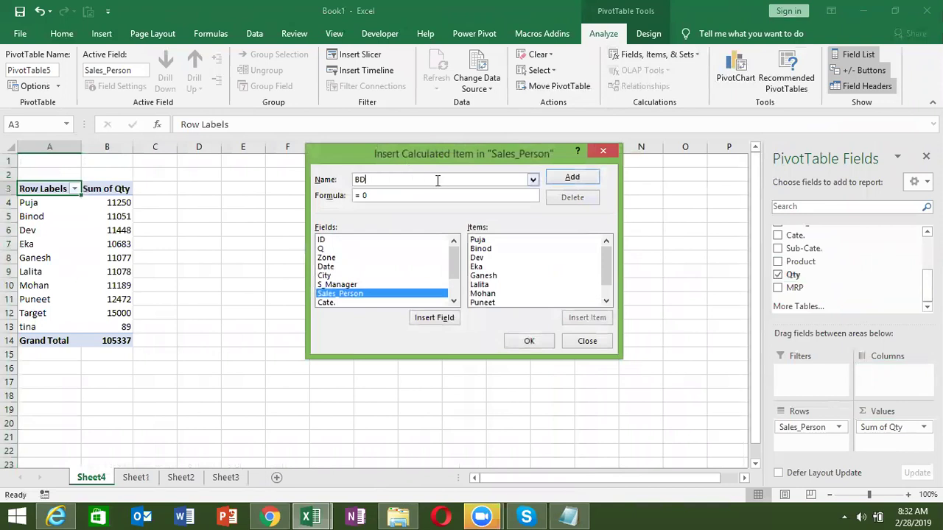
{"action": "type", "text": "singh"}
{"action": "key", "text": "Tab"}
{"action": "type", "text": "="}
Build the item formula =(Puja+tina)/2 from the salesperson items.
{"action": "left_click", "coordinate": [487, 243]}
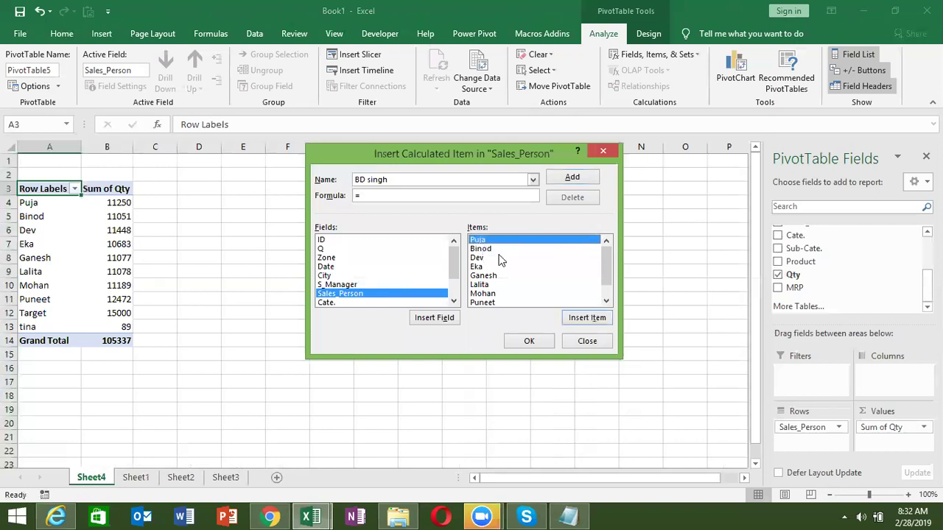
{"action": "left_click", "coordinate": [586, 318]}
{"action": "type", "text": "-"}
{"action": "key", "text": "BackSpace"}
{"action": "type", "text": "+"}
{"action": "left_click", "coordinate": [608, 302]}
{"action": "left_click", "coordinate": [608, 302]}
{"action": "left_click", "coordinate": [516, 302]}
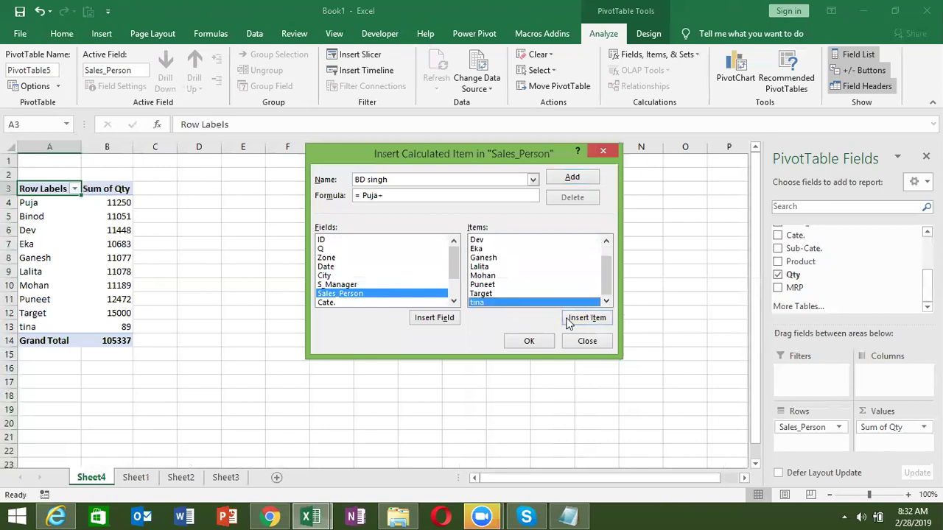
{"action": "left_click", "coordinate": [580, 324]}
{"action": "type", "text": "("}
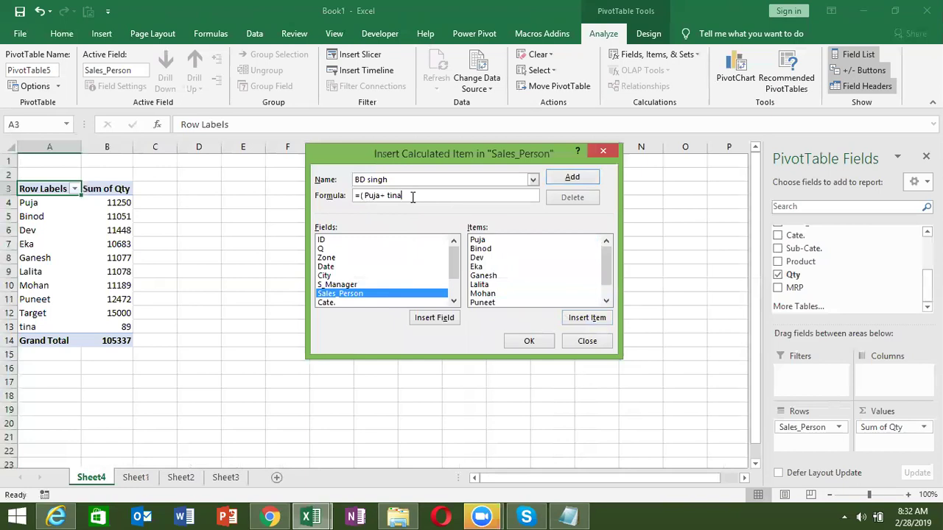
{"action": "left_click", "coordinate": [412, 197]}
{"action": "type", "text": ")/2"}
{"action": "left_click", "coordinate": [560, 180]}
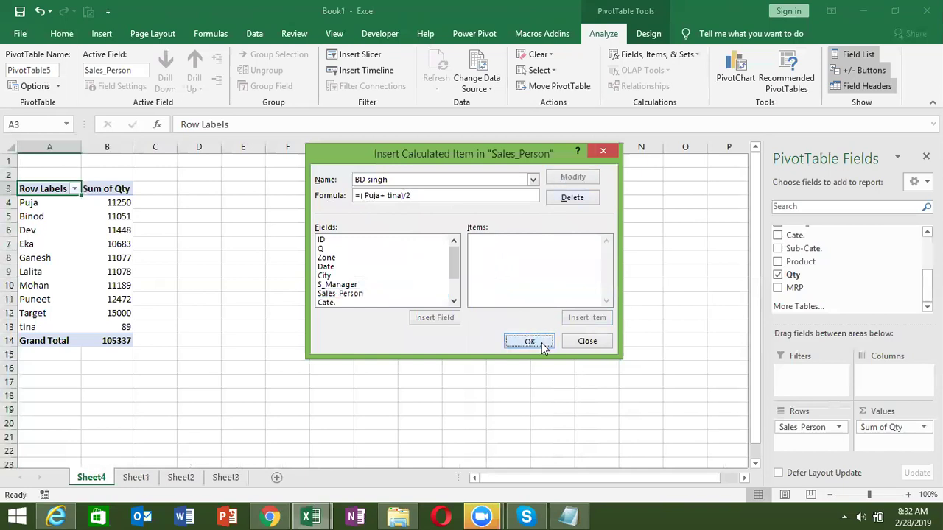
{"action": "left_click", "coordinate": [531, 341]}
{"action": "left_click_drag", "start_coordinate": [118, 343], "coordinate": [51, 346]}
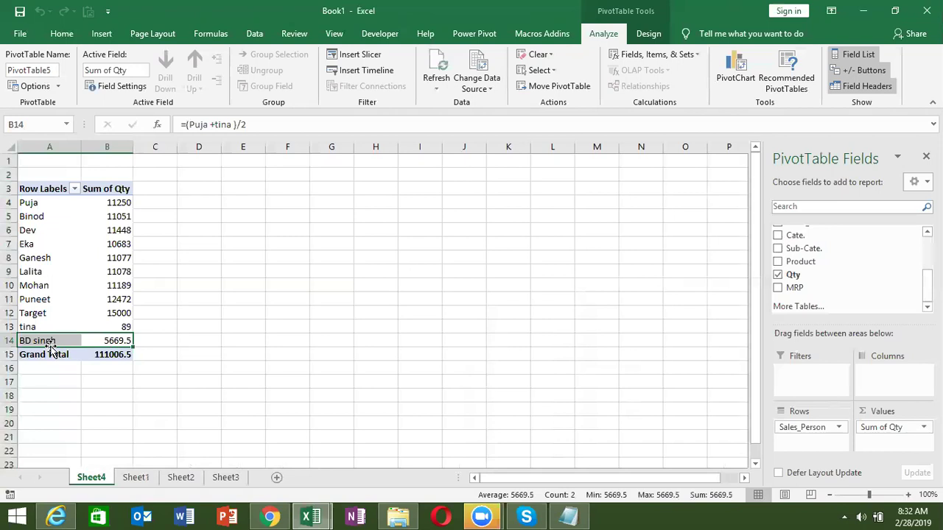
{"action": "left_click", "coordinate": [654, 55]}
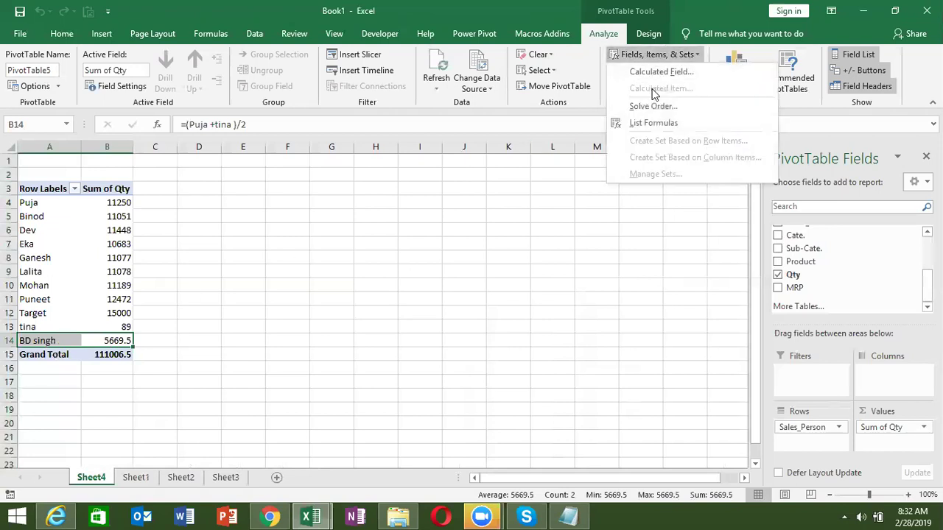
{"action": "left_click", "coordinate": [152, 162]}
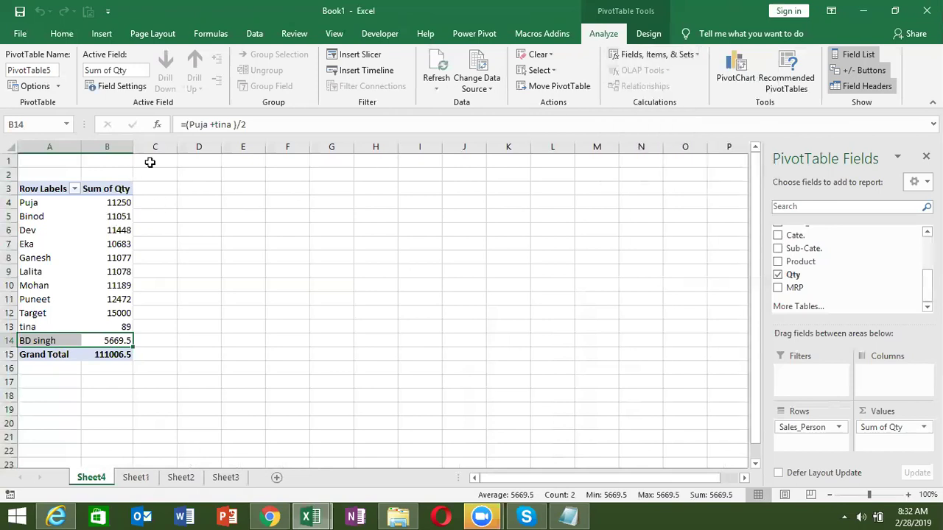
In the CF workbook's Sheet3, list the Inc pivot's formulas showing the nested IF.
{"action": "key", "text": "alt+Tab"}
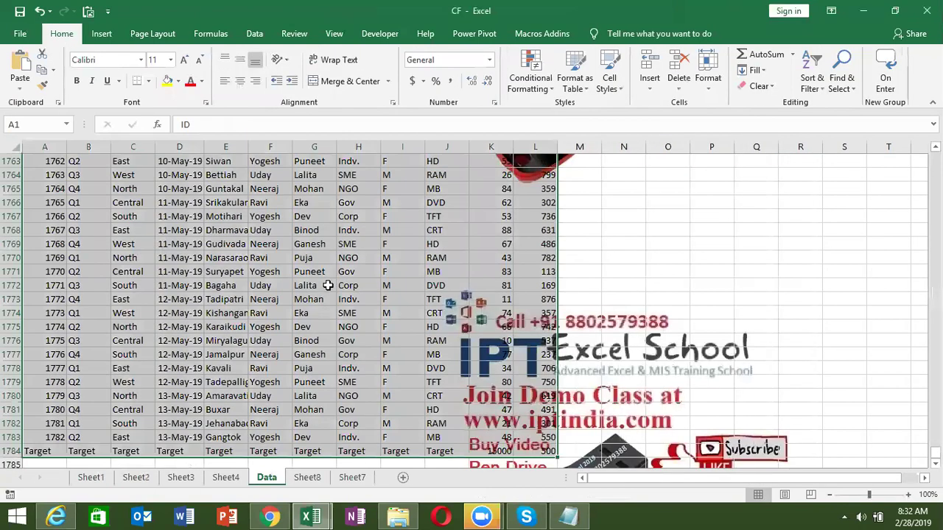
{"action": "left_click", "coordinate": [181, 477]}
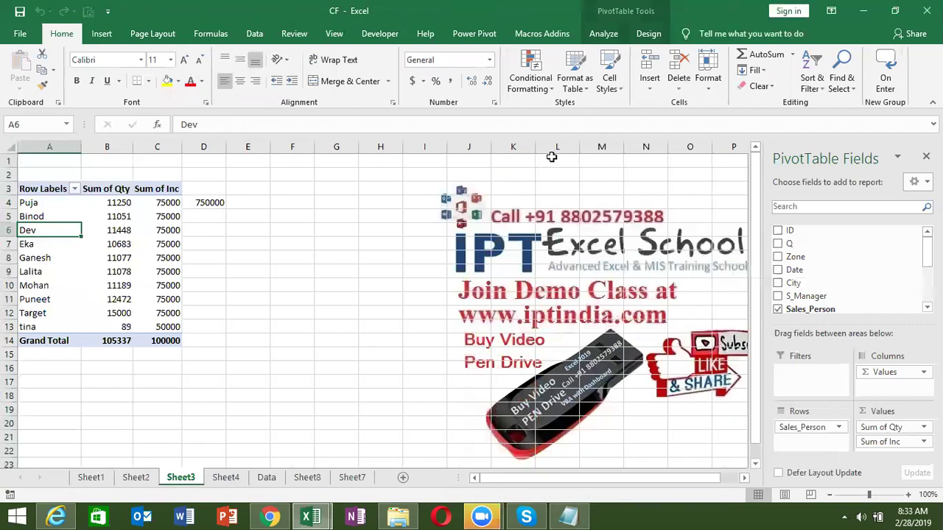
{"action": "left_click", "coordinate": [601, 37]}
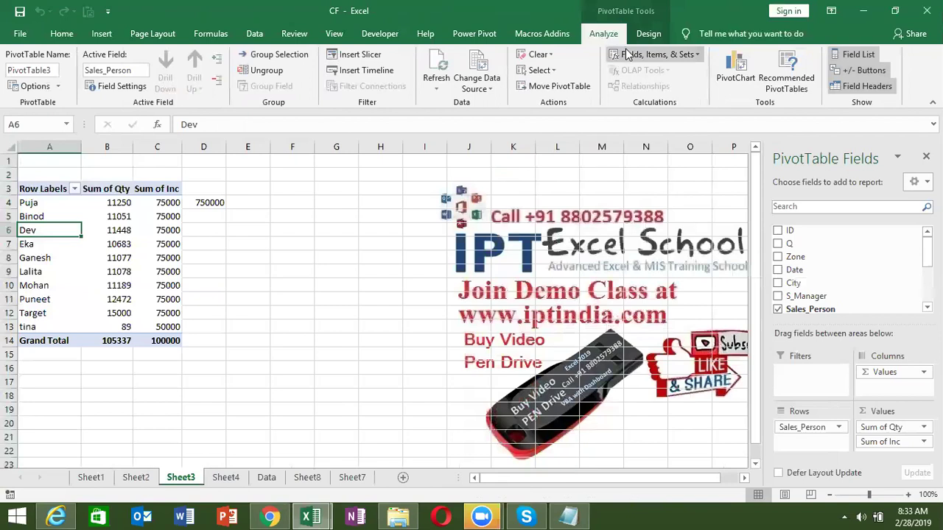
{"action": "left_click", "coordinate": [654, 56]}
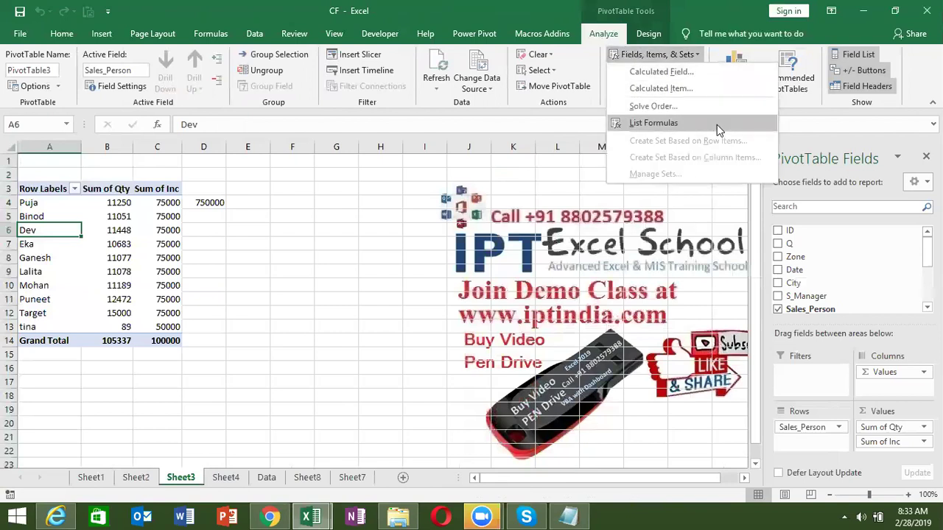
{"action": "left_click", "coordinate": [654, 122]}
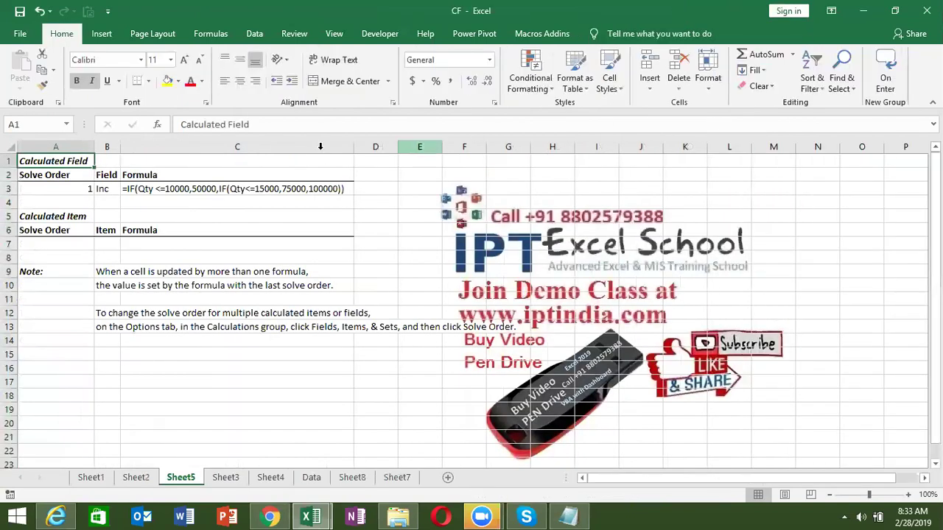
{"action": "left_click_drag", "start_coordinate": [102, 189], "coordinate": [213, 189]}
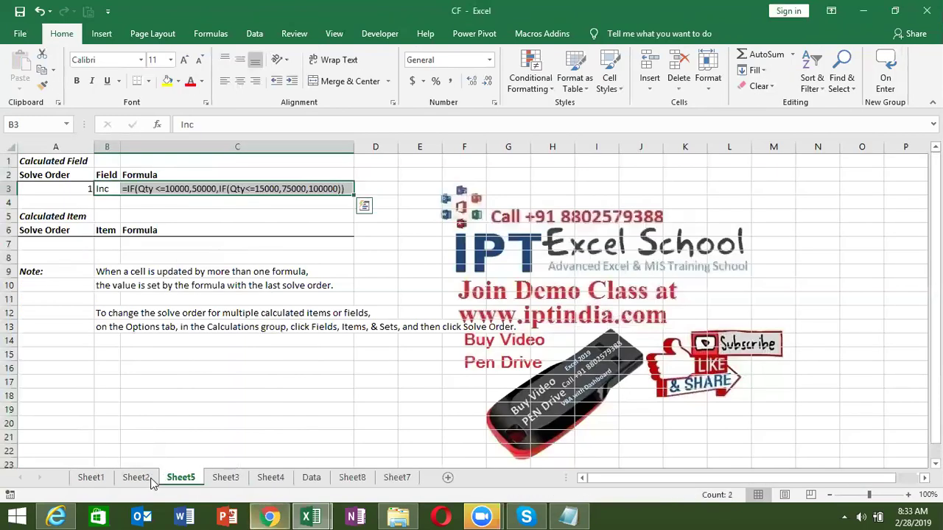
List the formulas of the Zone pivot on Sheet2 in a new sheet.
{"action": "left_click", "coordinate": [150, 478]}
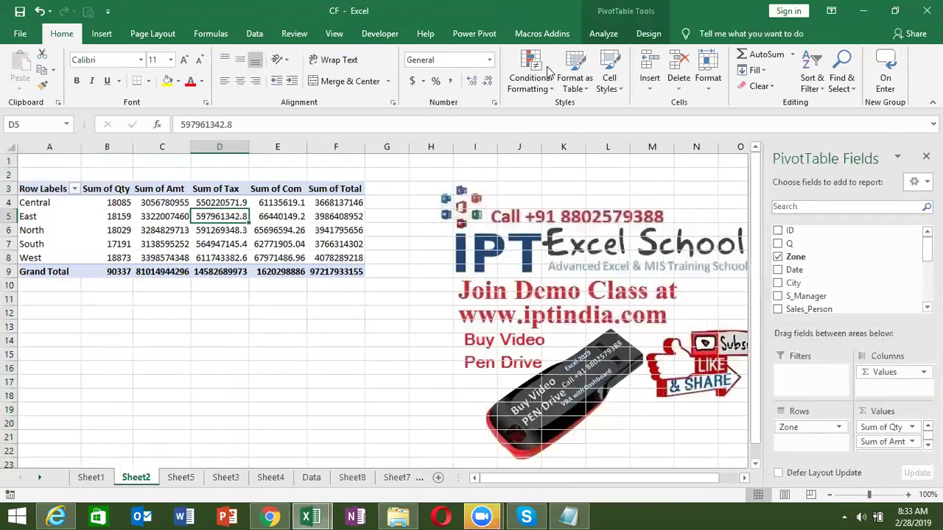
{"action": "left_click", "coordinate": [604, 35]}
{"action": "left_click", "coordinate": [623, 61]}
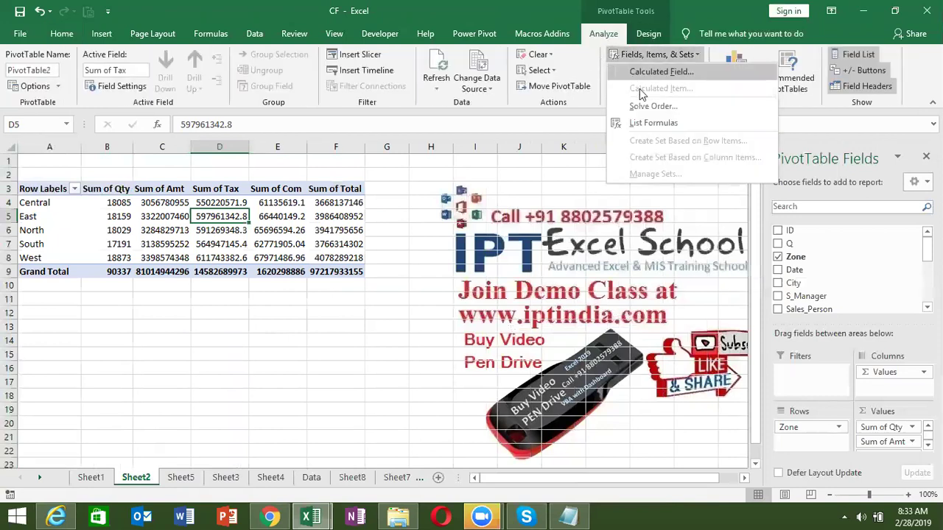
{"action": "left_click", "coordinate": [652, 124]}
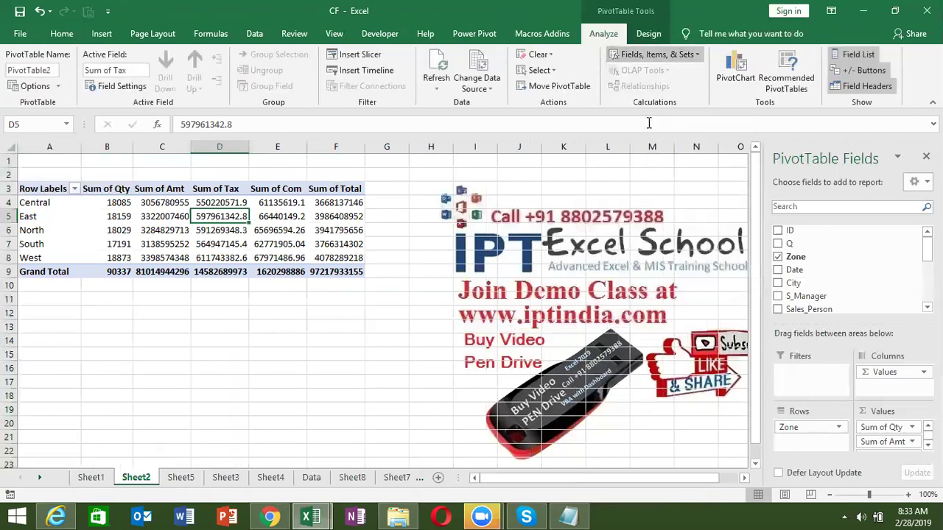
Review the listed Amt, Tax and Com calculated field formulas.
{"action": "left_click", "coordinate": [127, 191]}
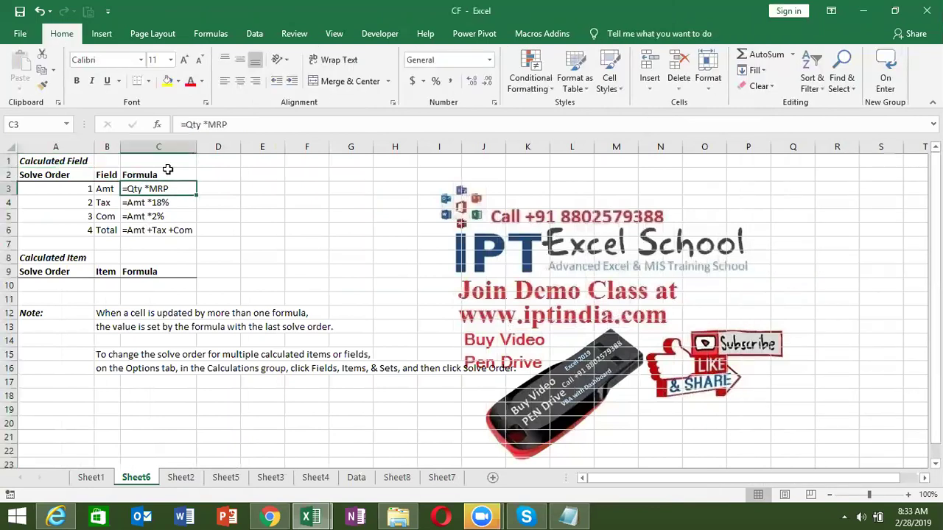
{"action": "key", "text": "Left"}
{"action": "key", "text": "Down"}
{"action": "key", "text": "Up"}
{"action": "key", "text": "Right"}
{"action": "key", "text": "Down"}
{"action": "key", "text": "Down"}
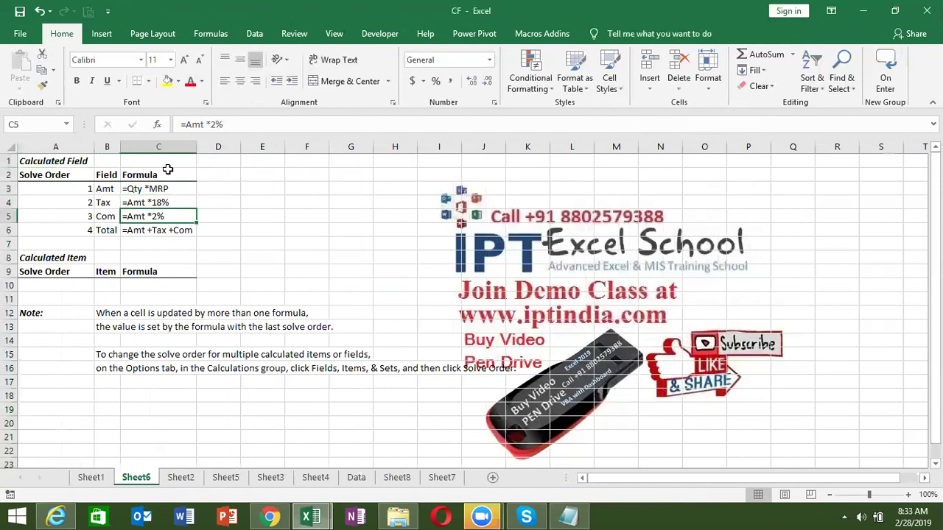
{"action": "key", "text": "Down"}
{"action": "key", "text": "Down"}
{"action": "key", "text": "Down"}
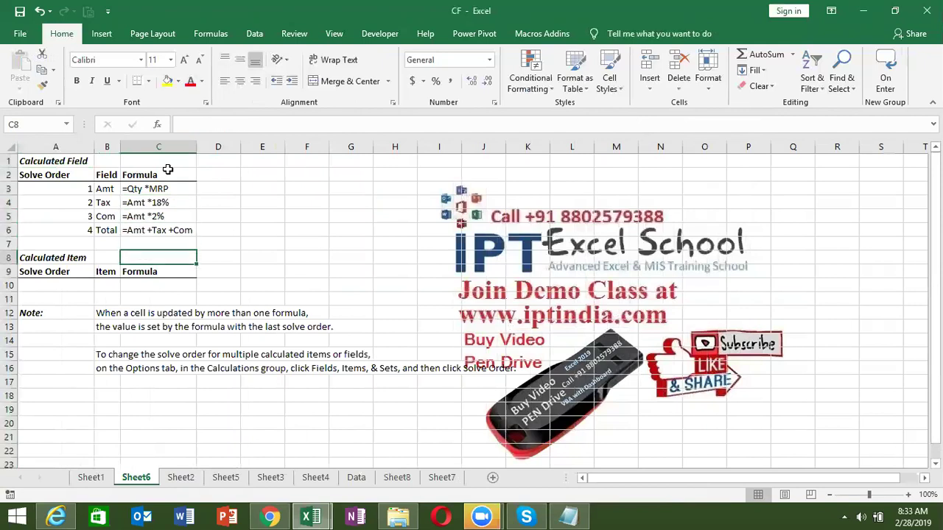